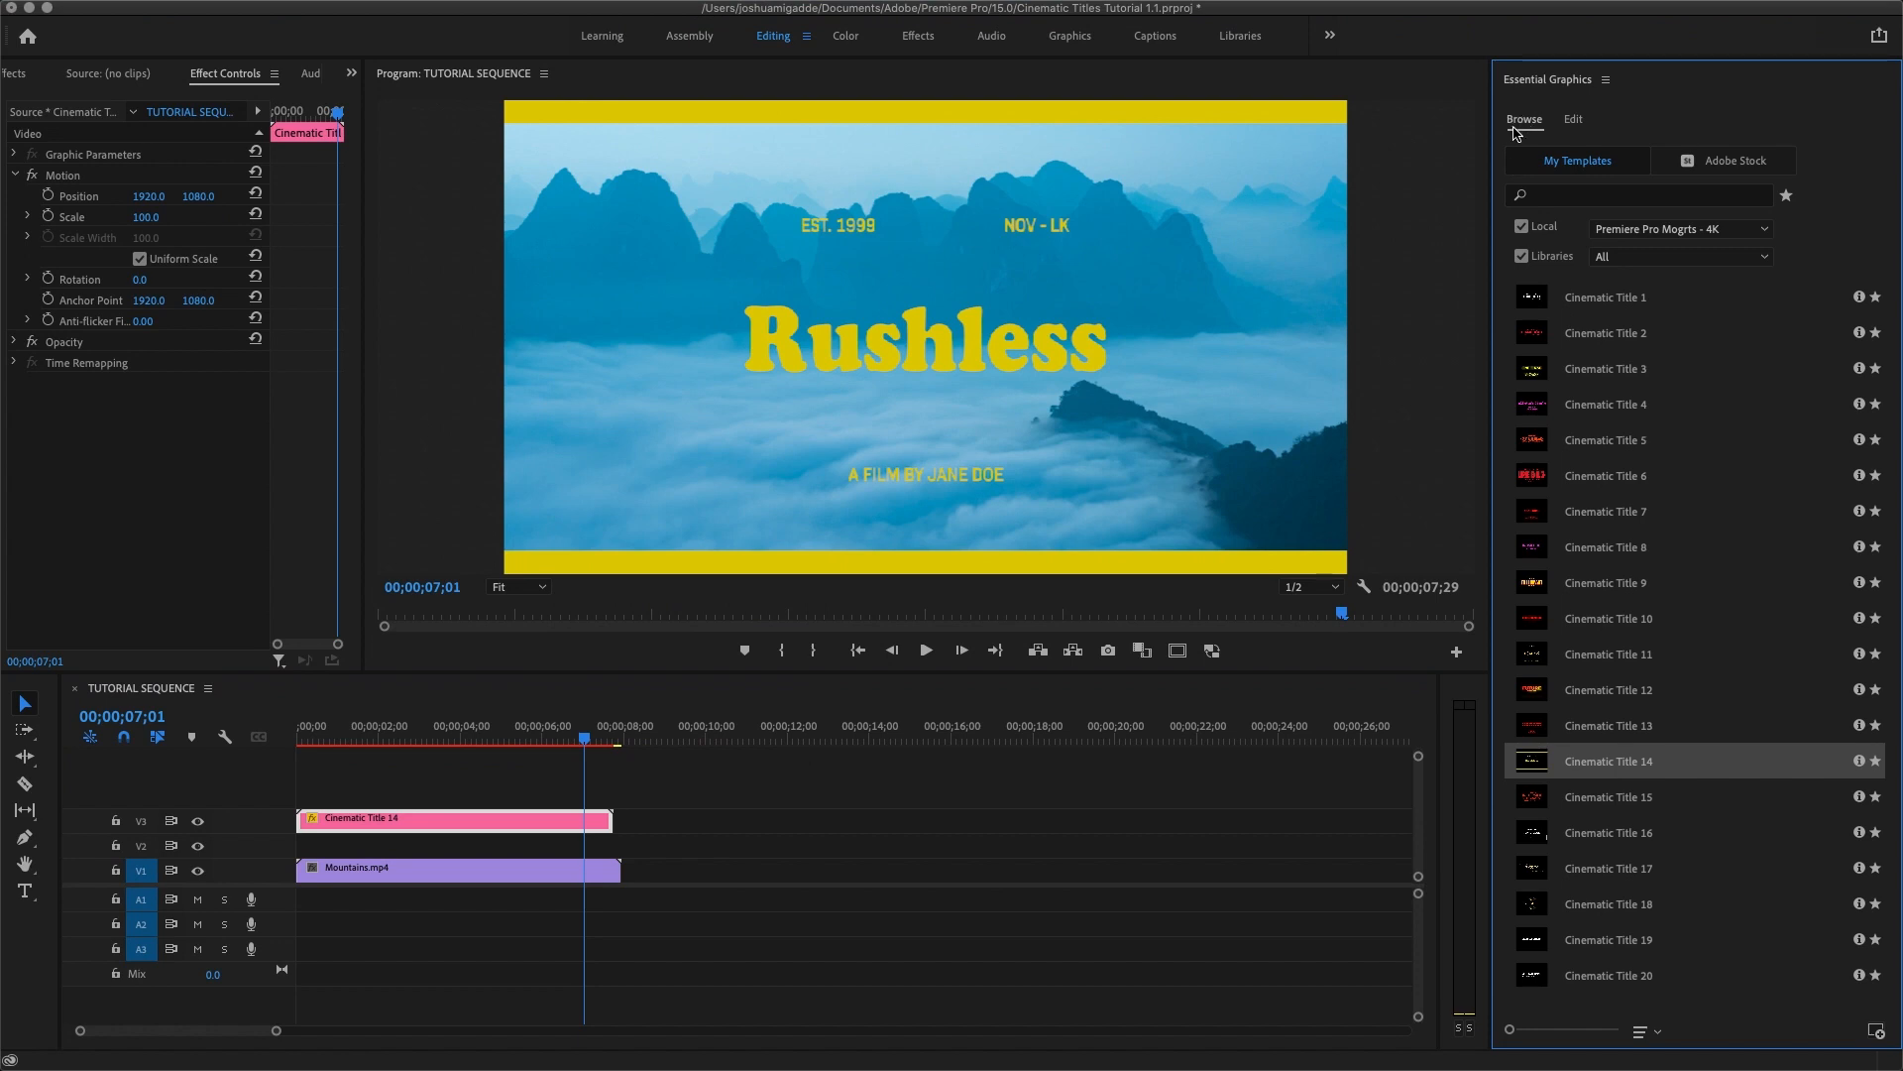
# - Delete the Cinematic Title 14 clip from the timeline, and open and dismiss the file browser for installing motion graphics templates
pyautogui.press('Delete')
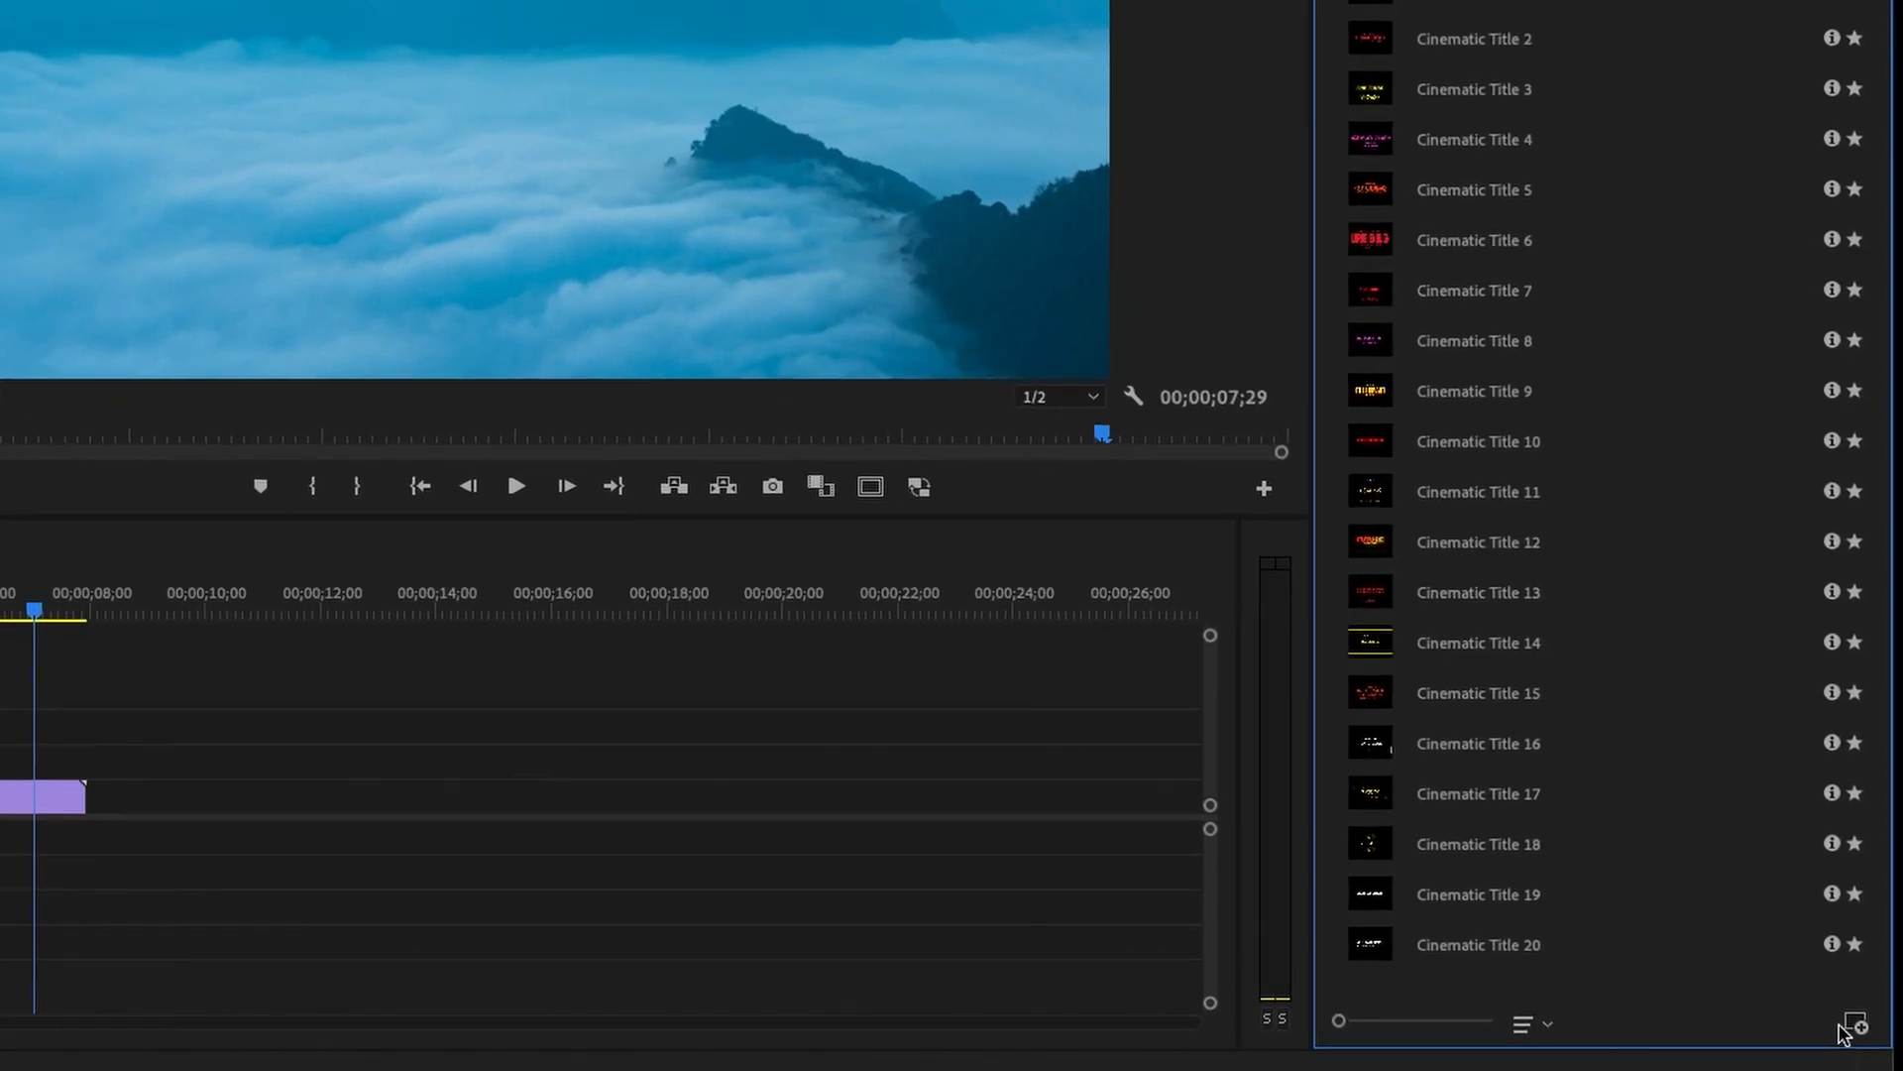
pyautogui.click(1846, 1027)
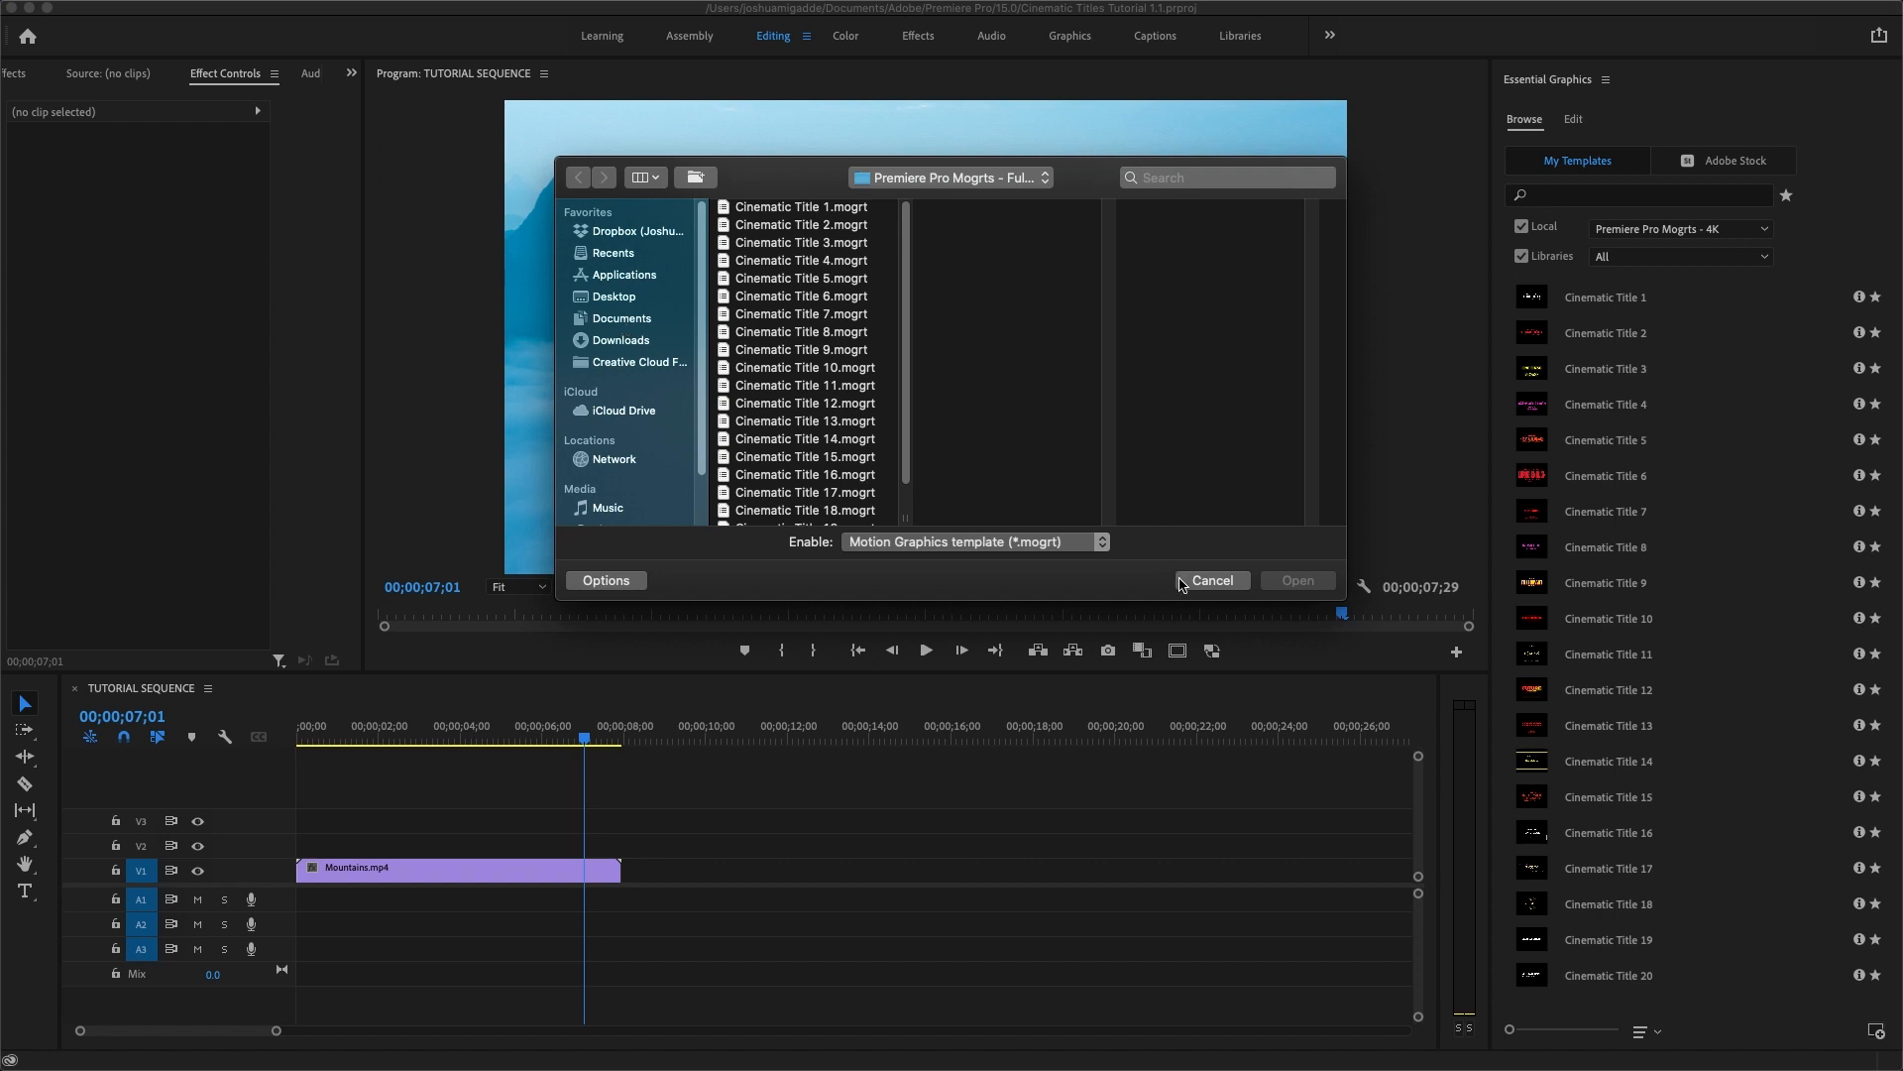
pyautogui.click(1186, 583)
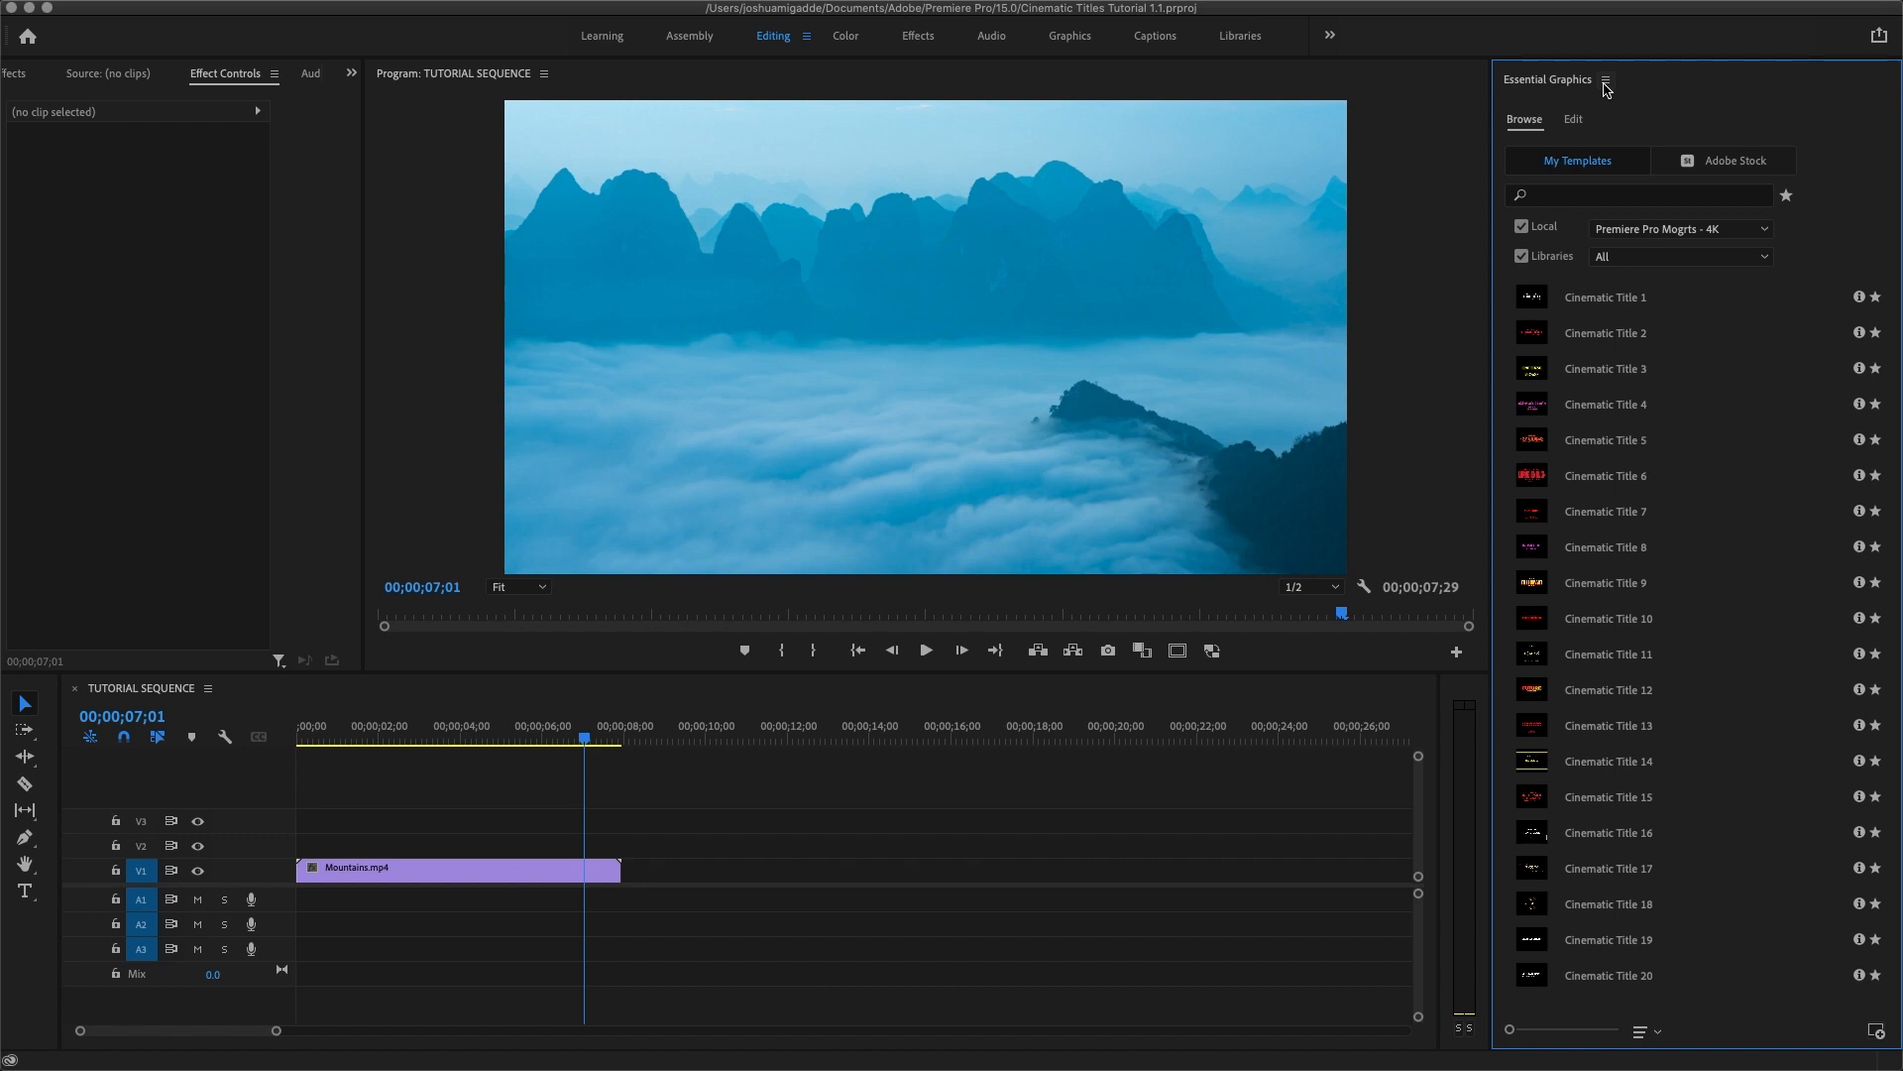
# - Add the Premiere Pro Mogrts - 8K folder from Cinematic Titles Vol 1 8K as an additional Essential Graphics template folder
pyautogui.click(1606, 82)
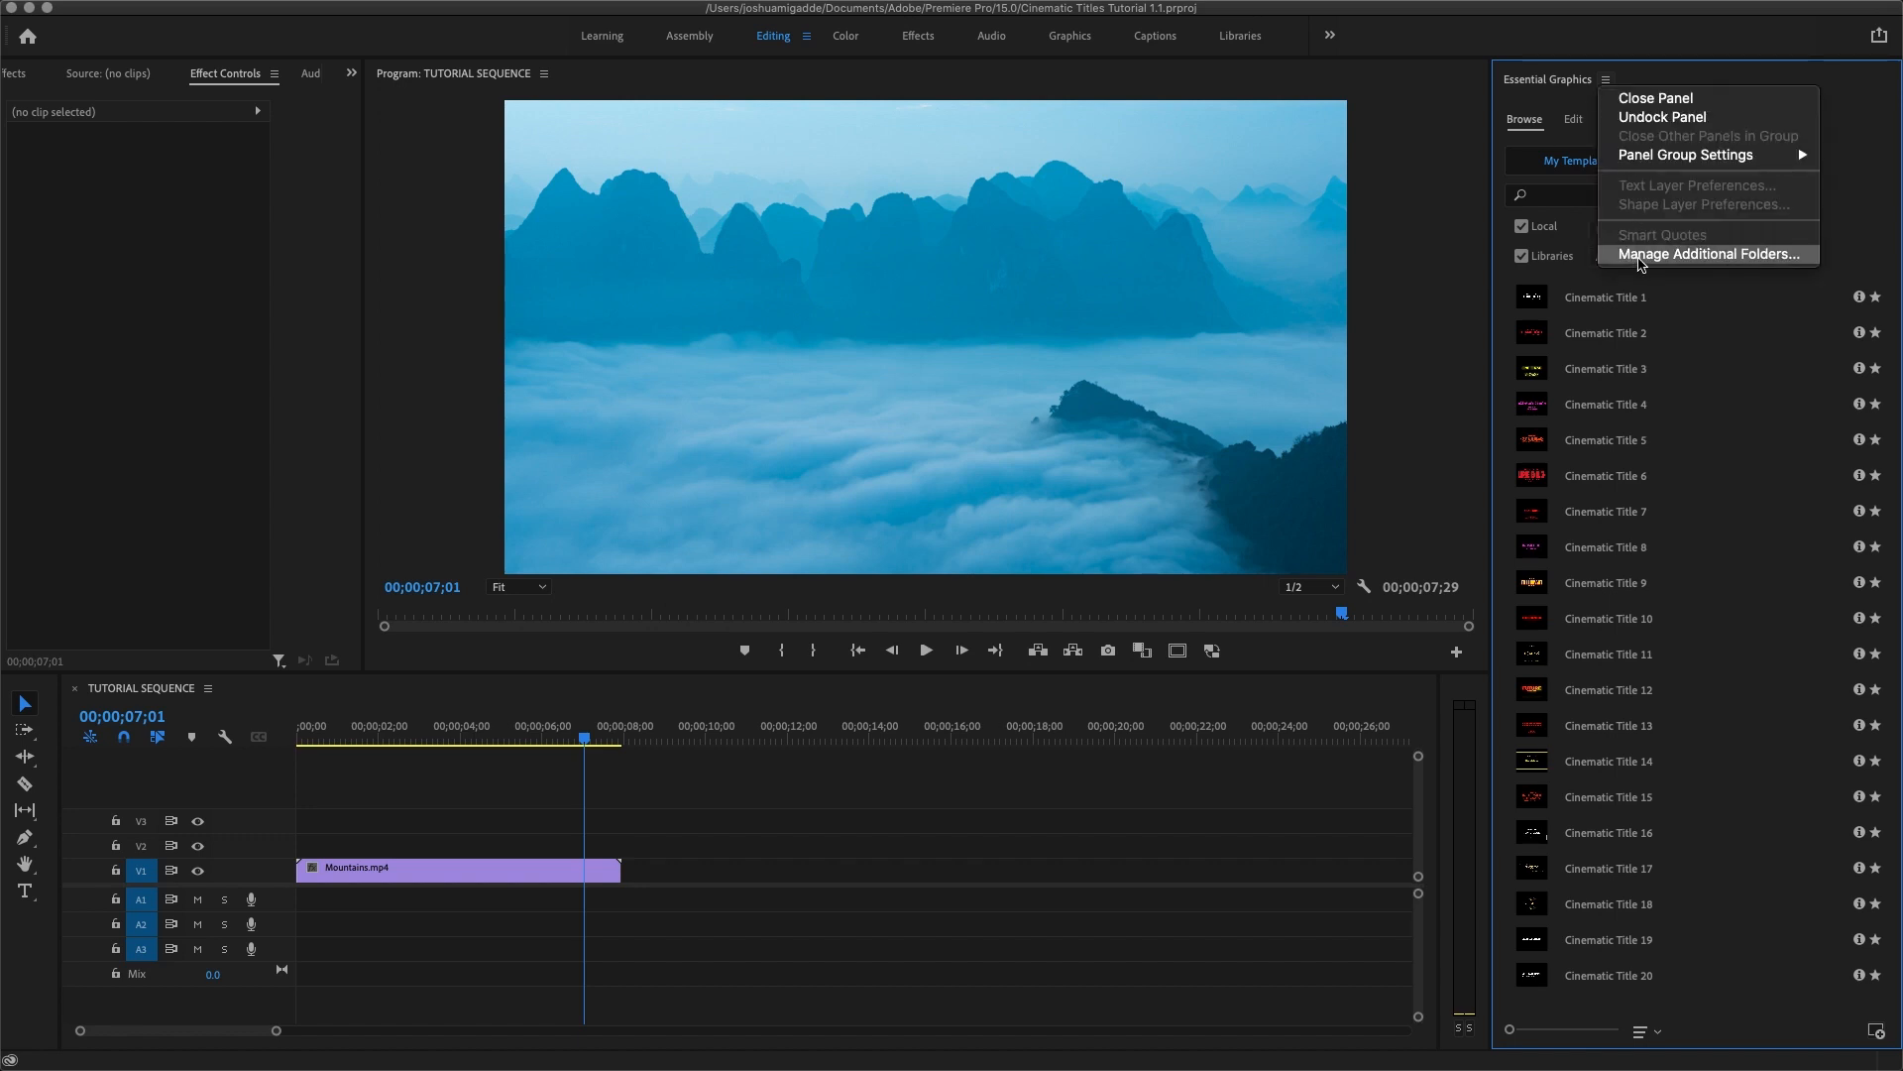
pyautogui.click(1642, 258)
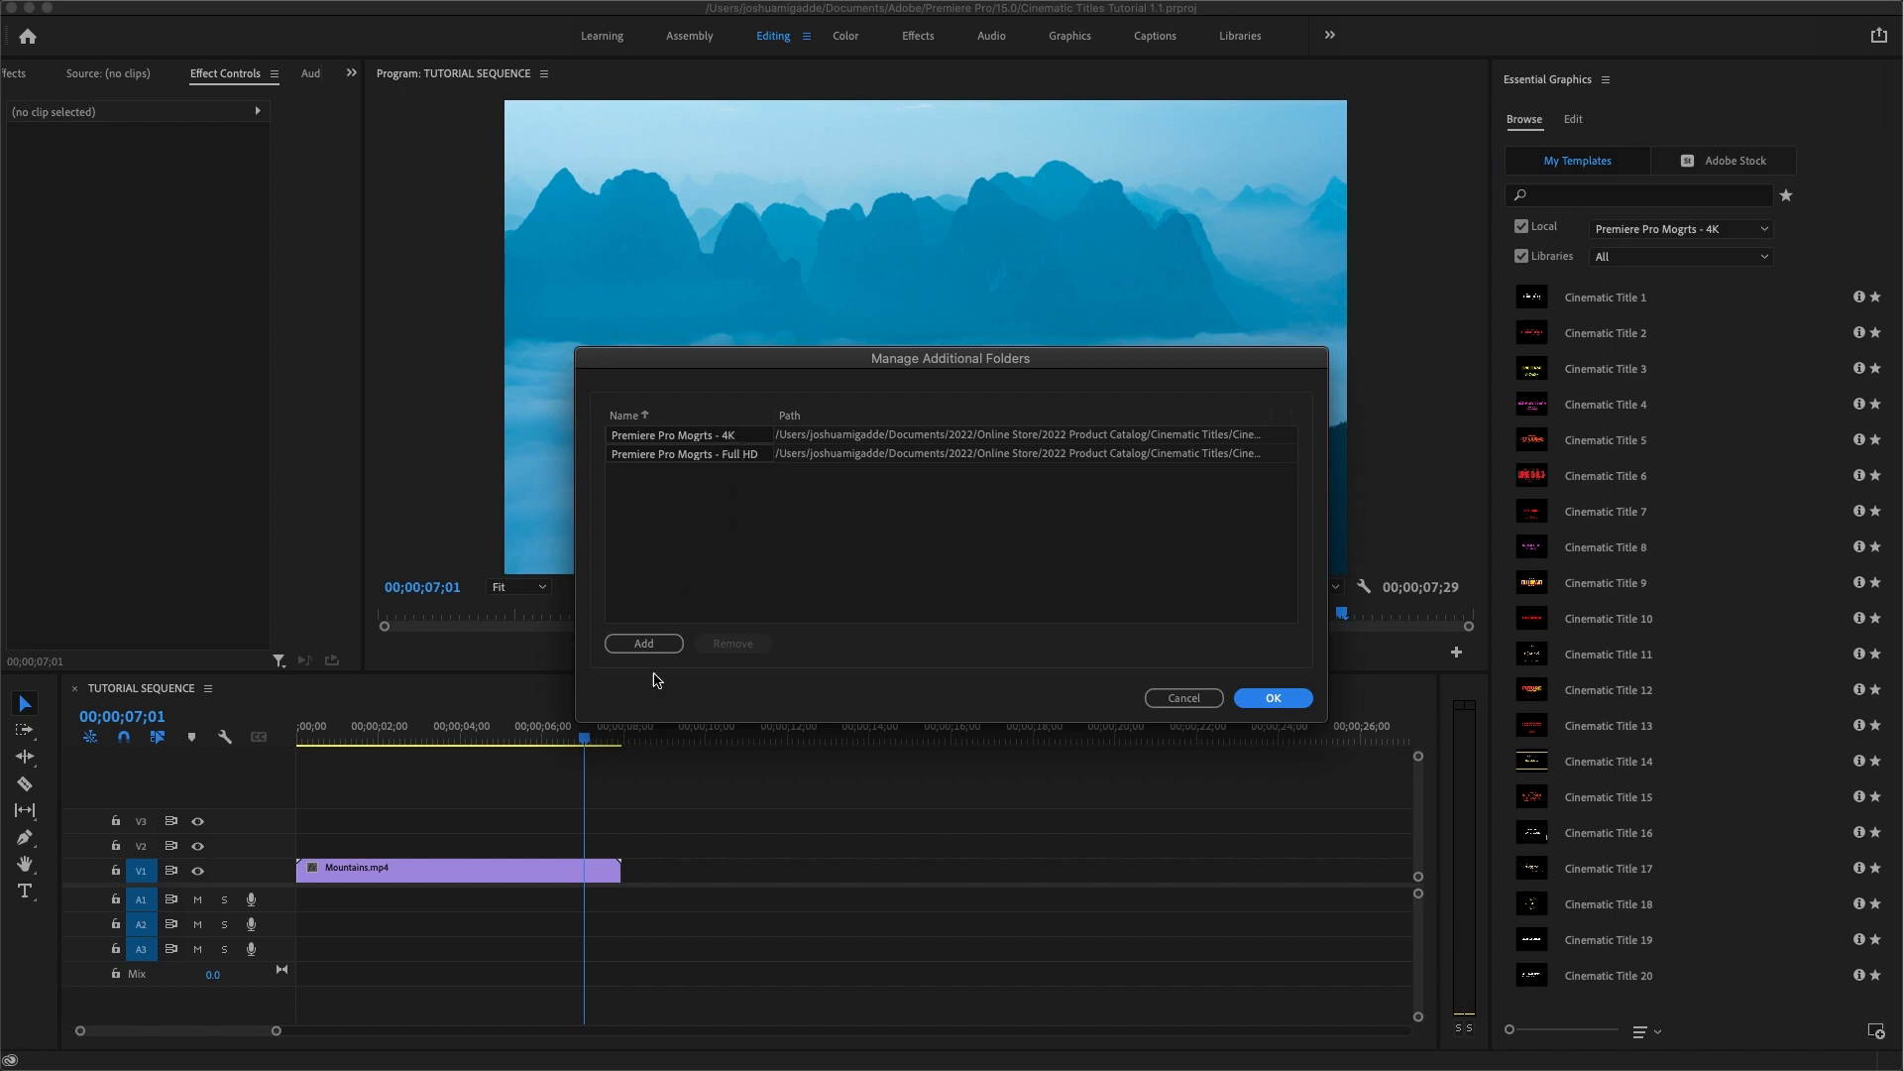
pyautogui.click(666, 647)
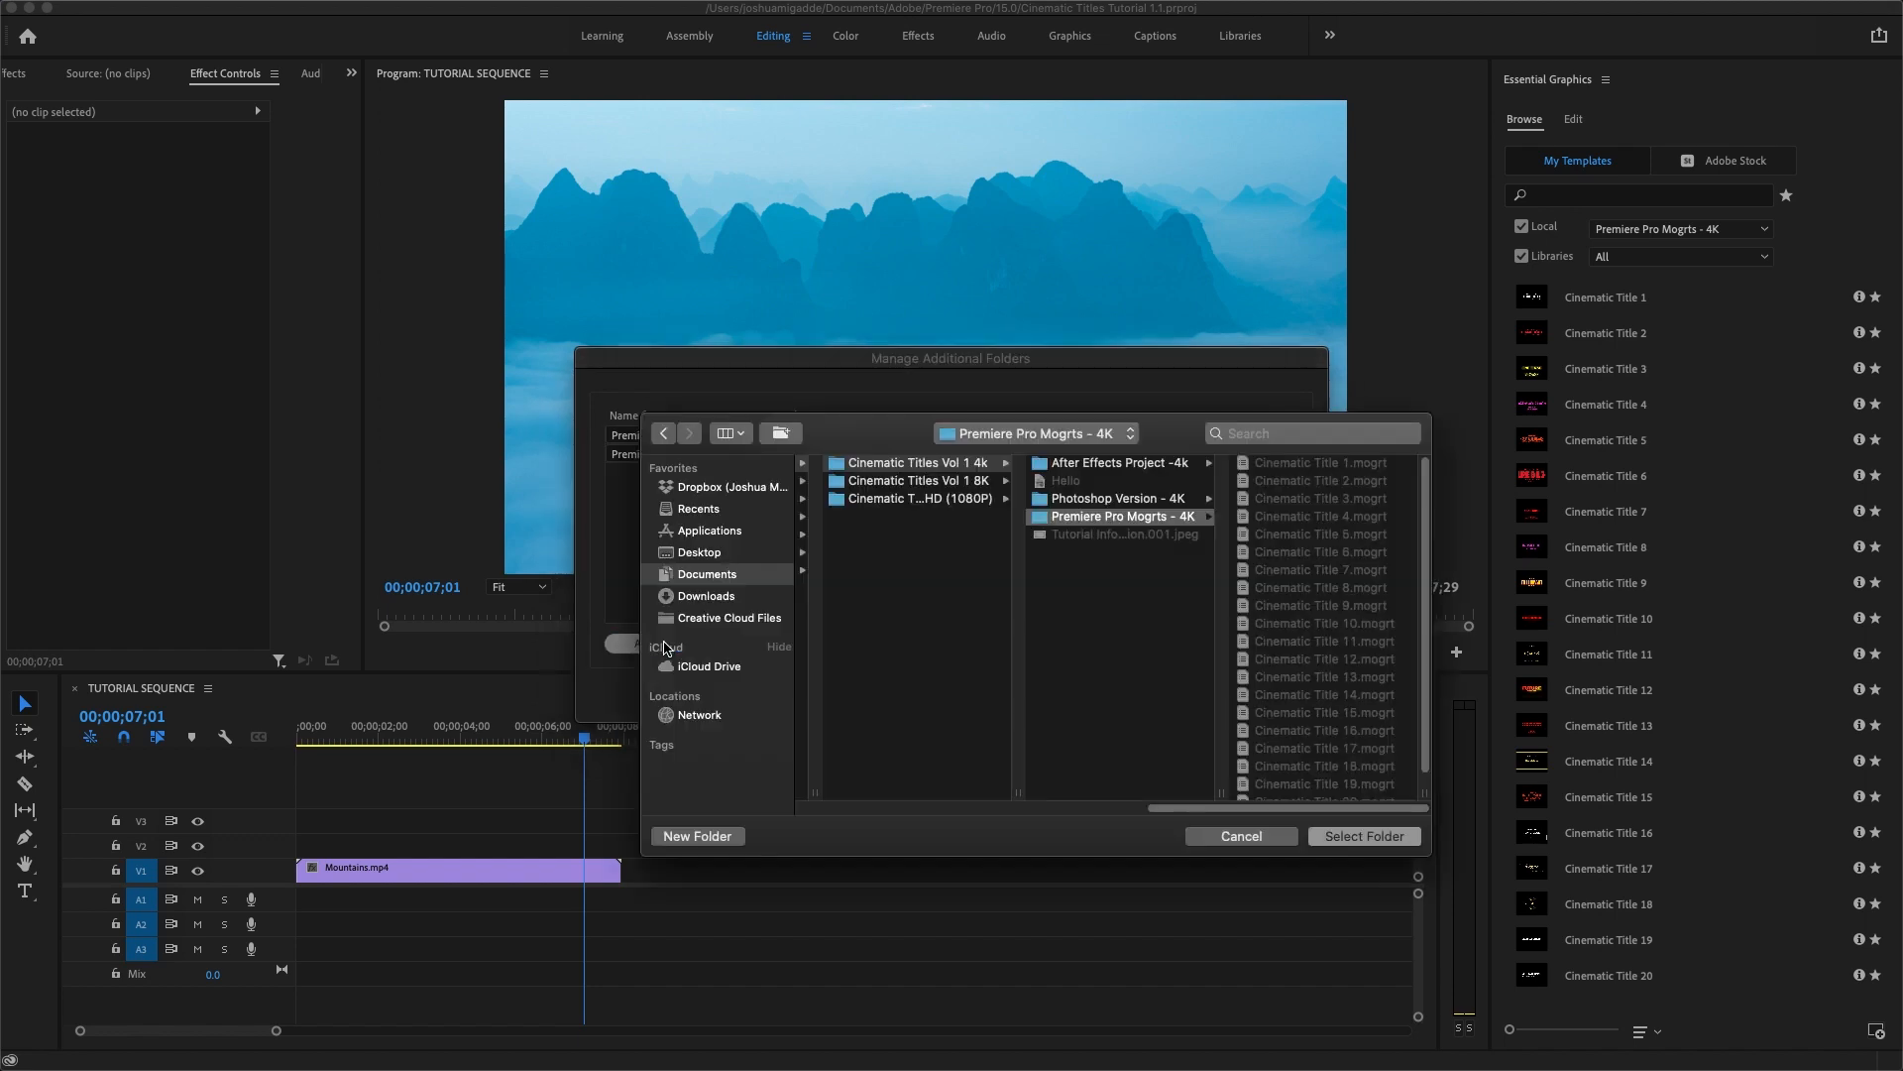
pyautogui.click(985, 482)
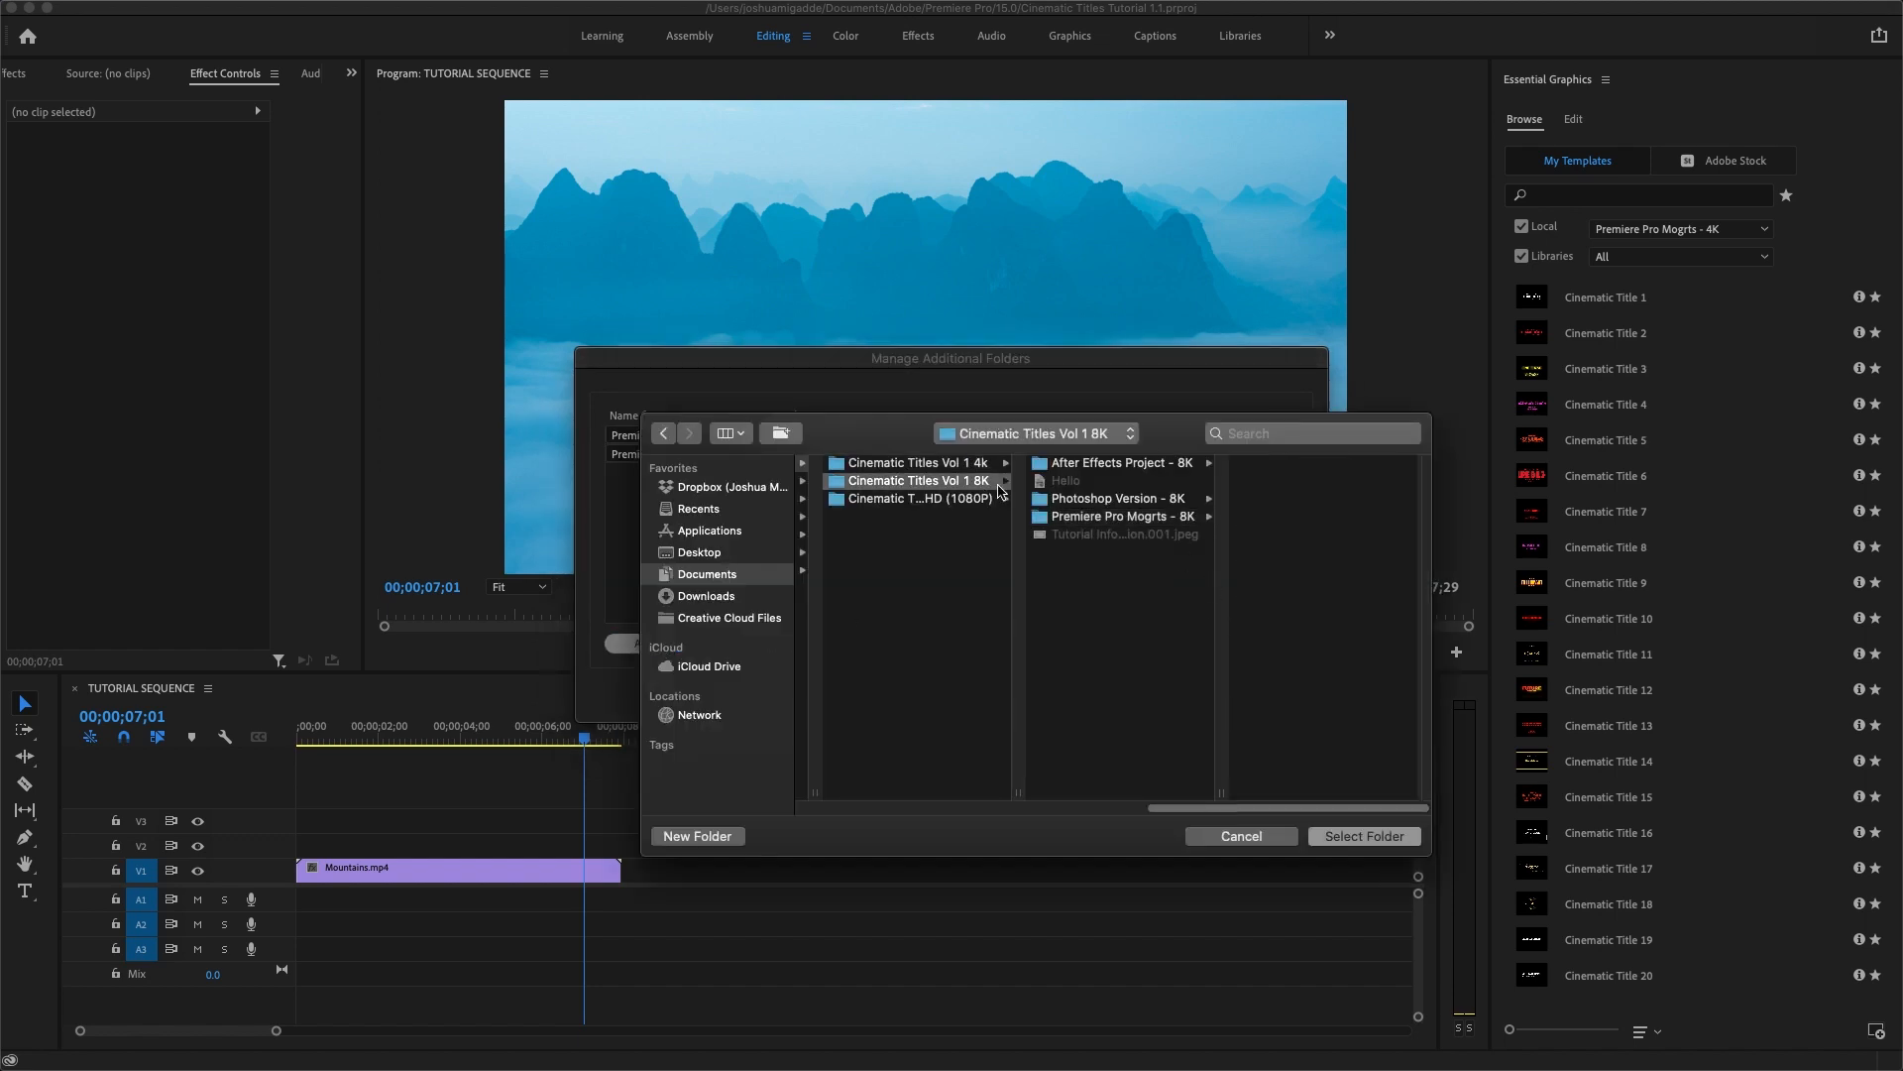
pyautogui.click(1194, 516)
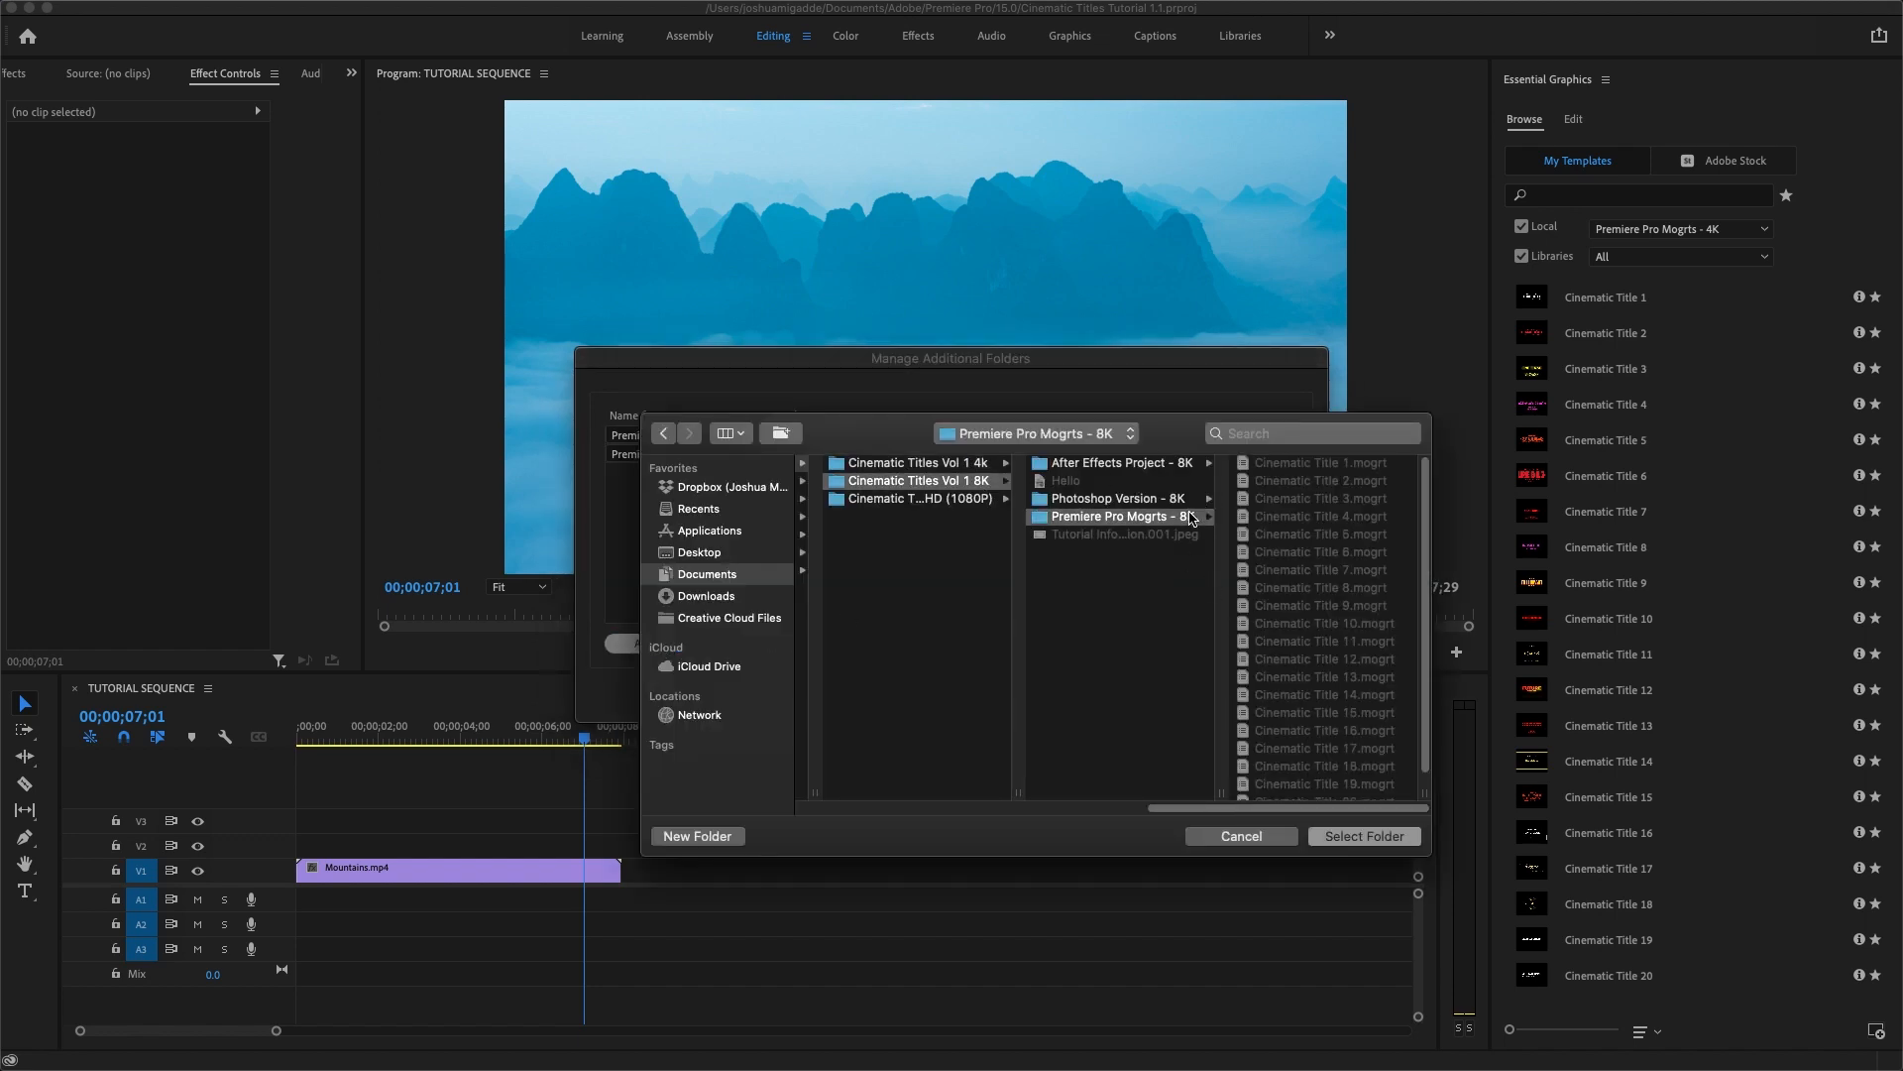
pyautogui.scroll(-1, 1287, 777)
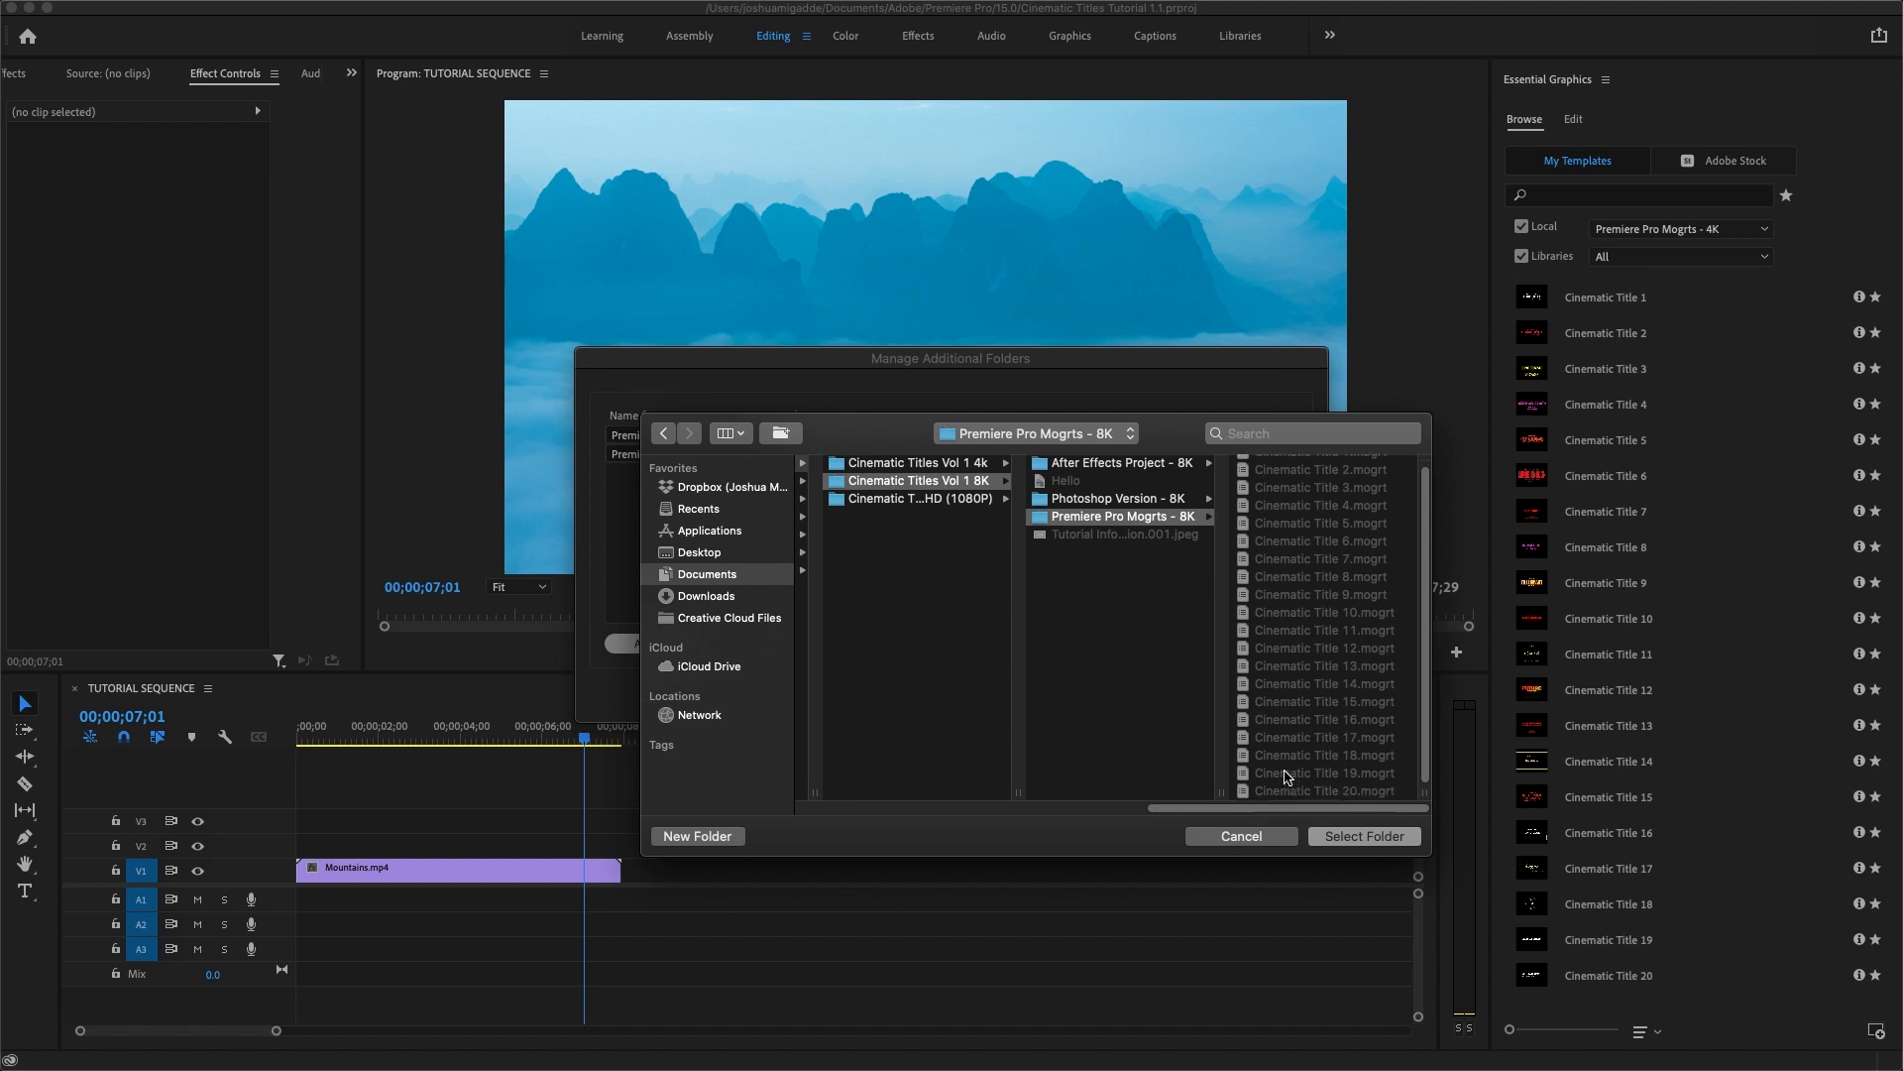
pyautogui.click(1365, 836)
pyautogui.click(1274, 698)
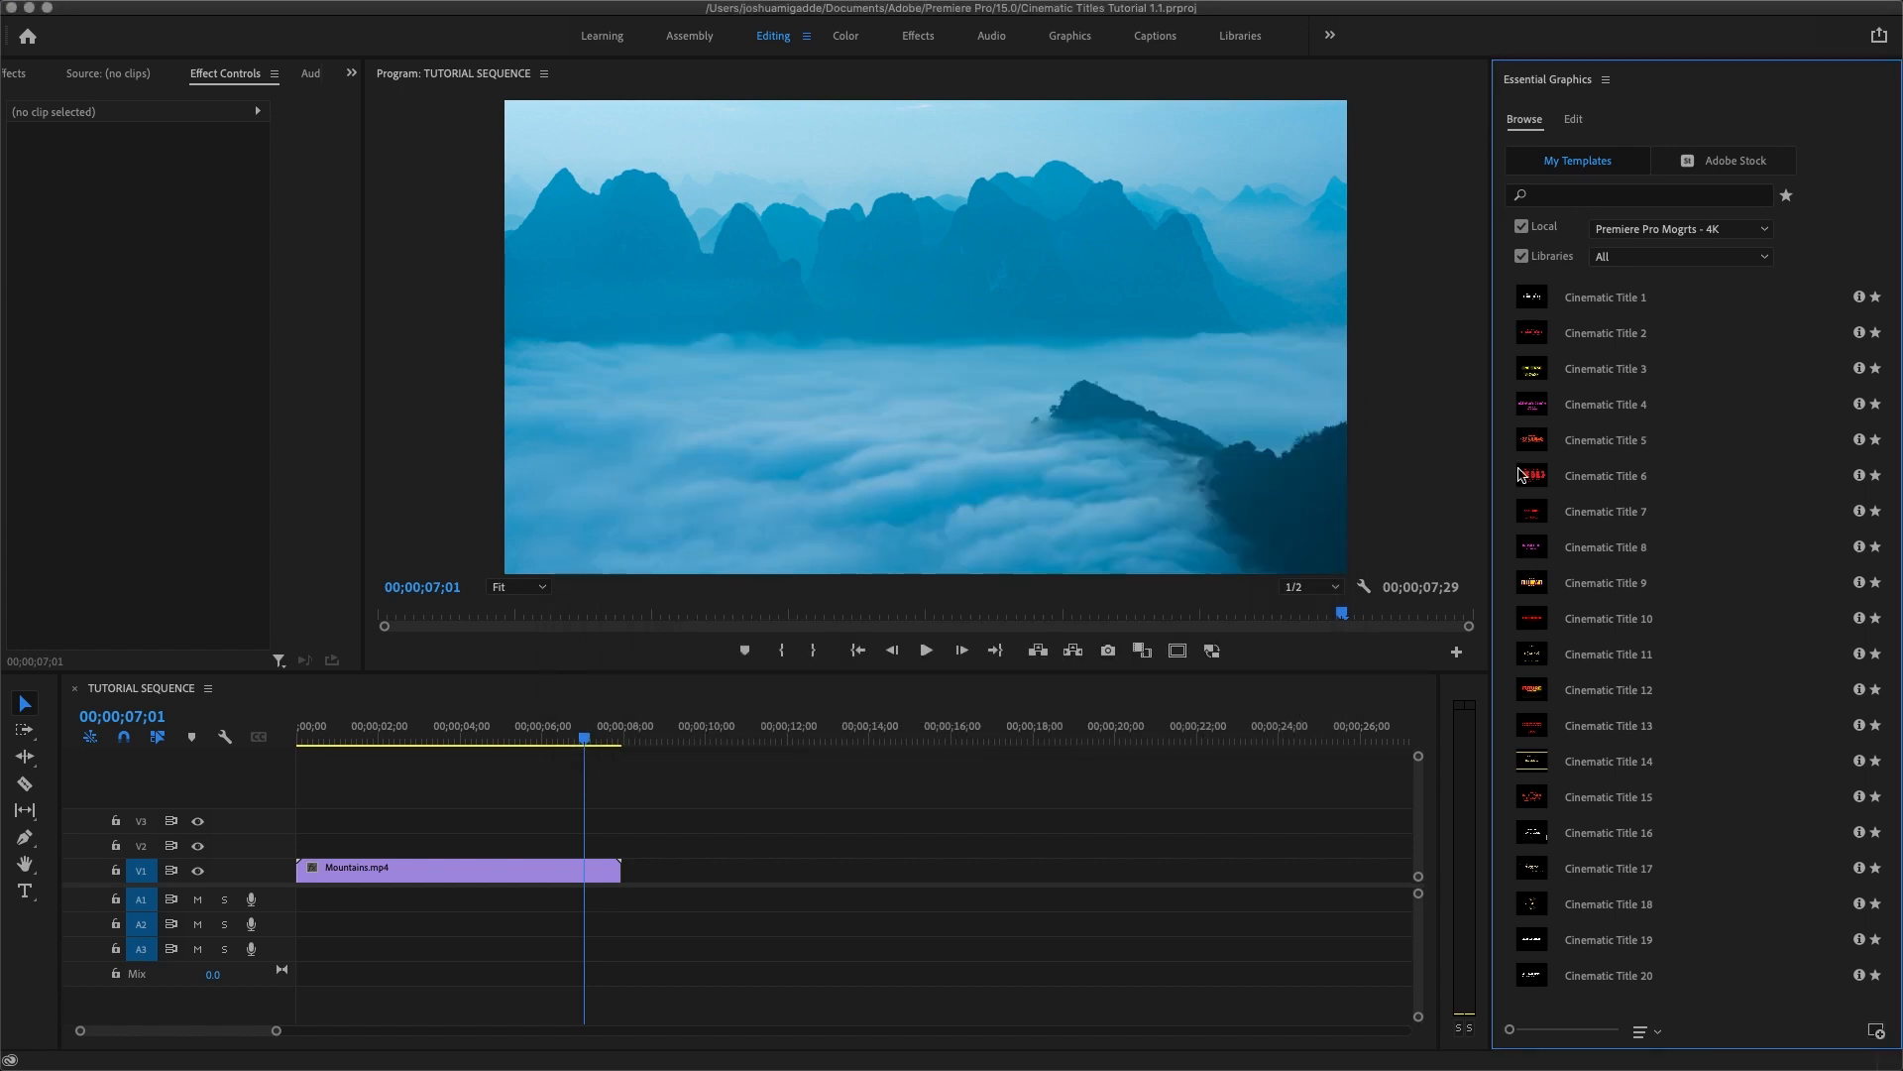
# - Check the available local template folders and filter the template list to Premiere Pro Mogrts - 4K
pyautogui.click(1631, 230)
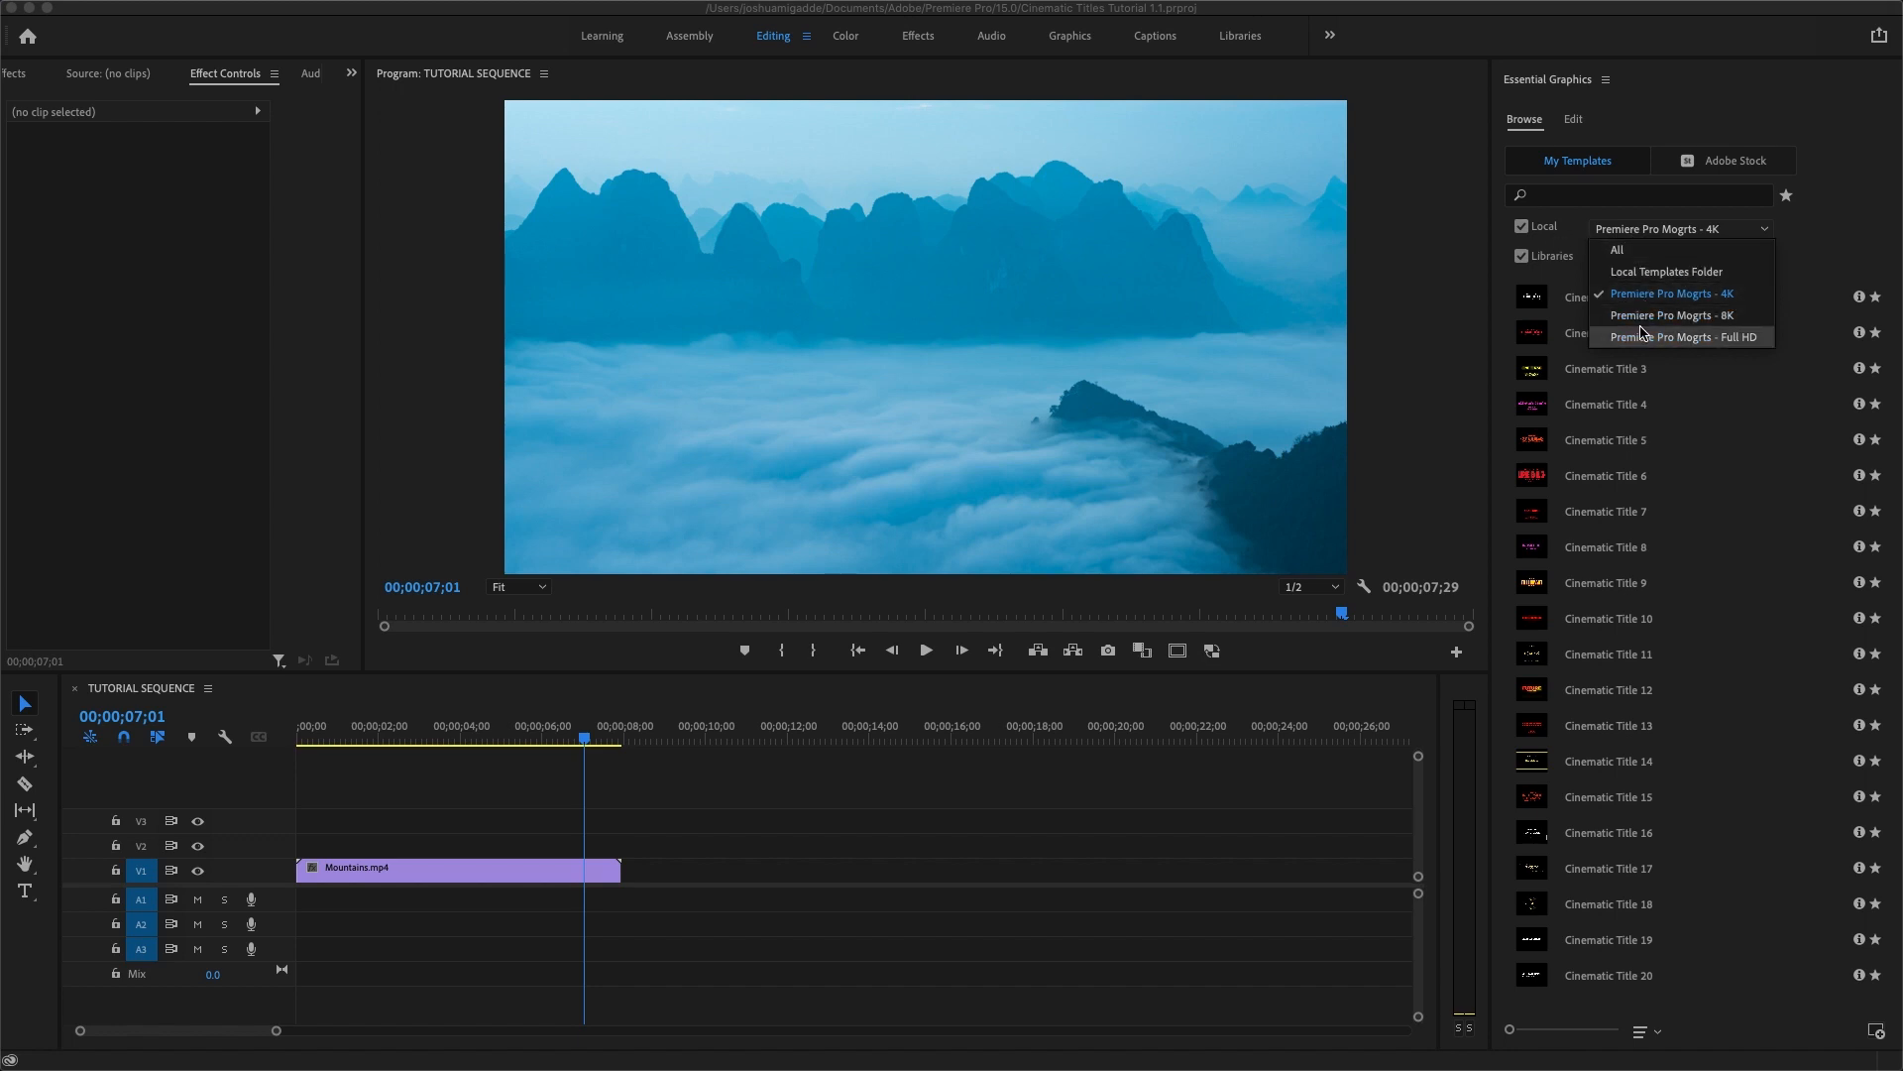
pyautogui.click(1630, 130)
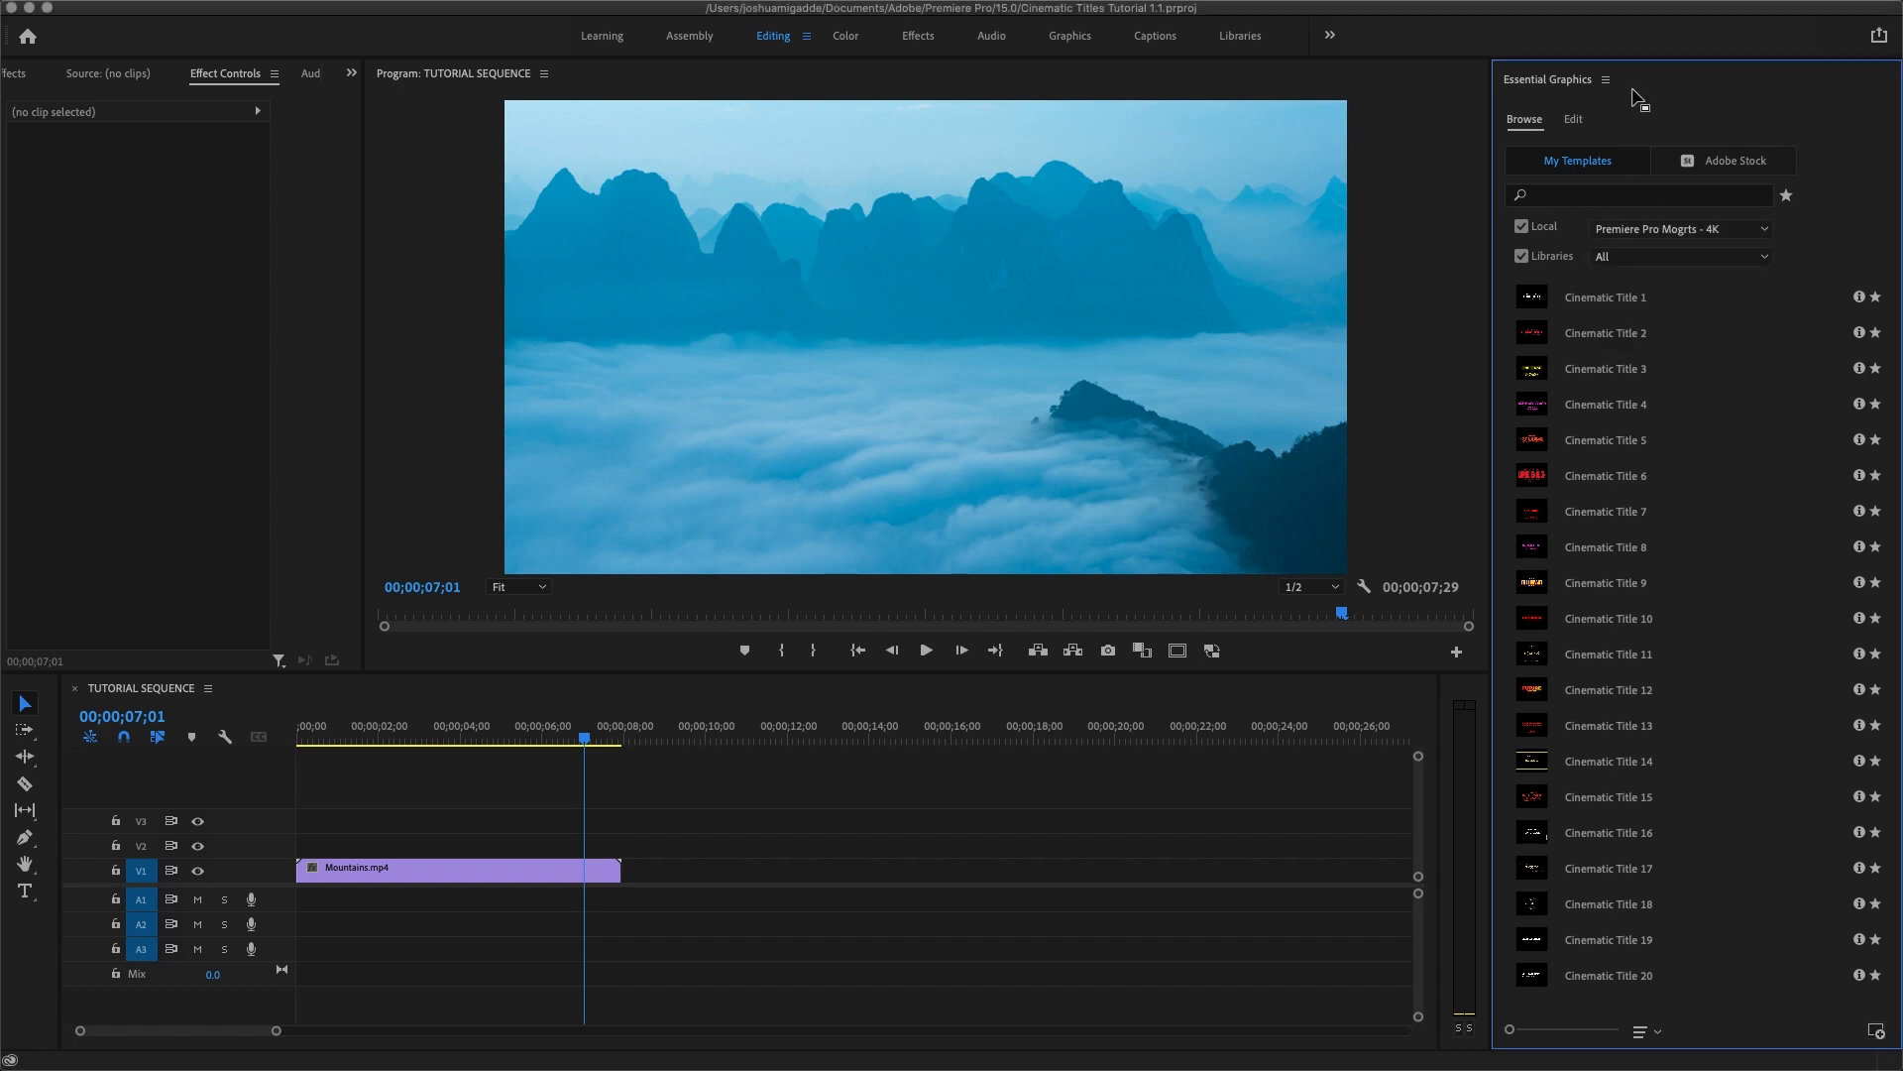
pyautogui.click(1606, 79)
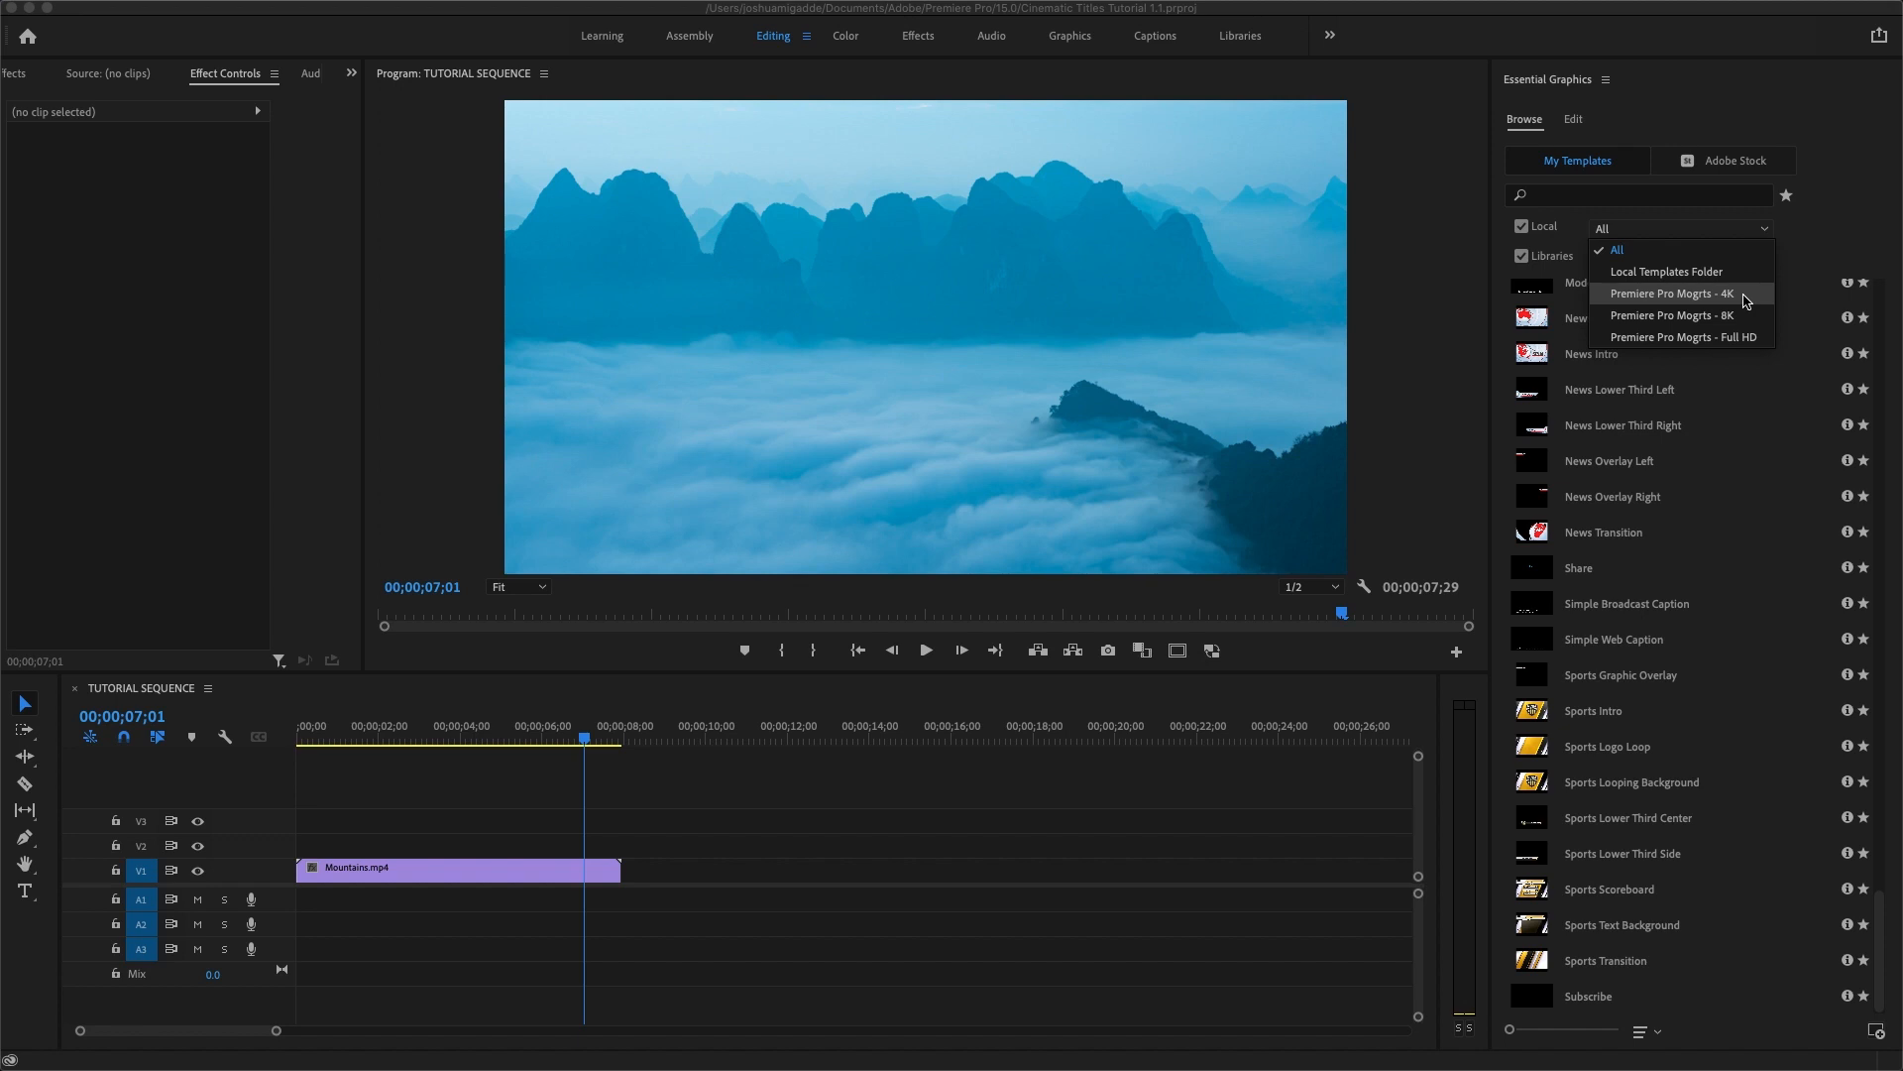
pyautogui.click(1745, 297)
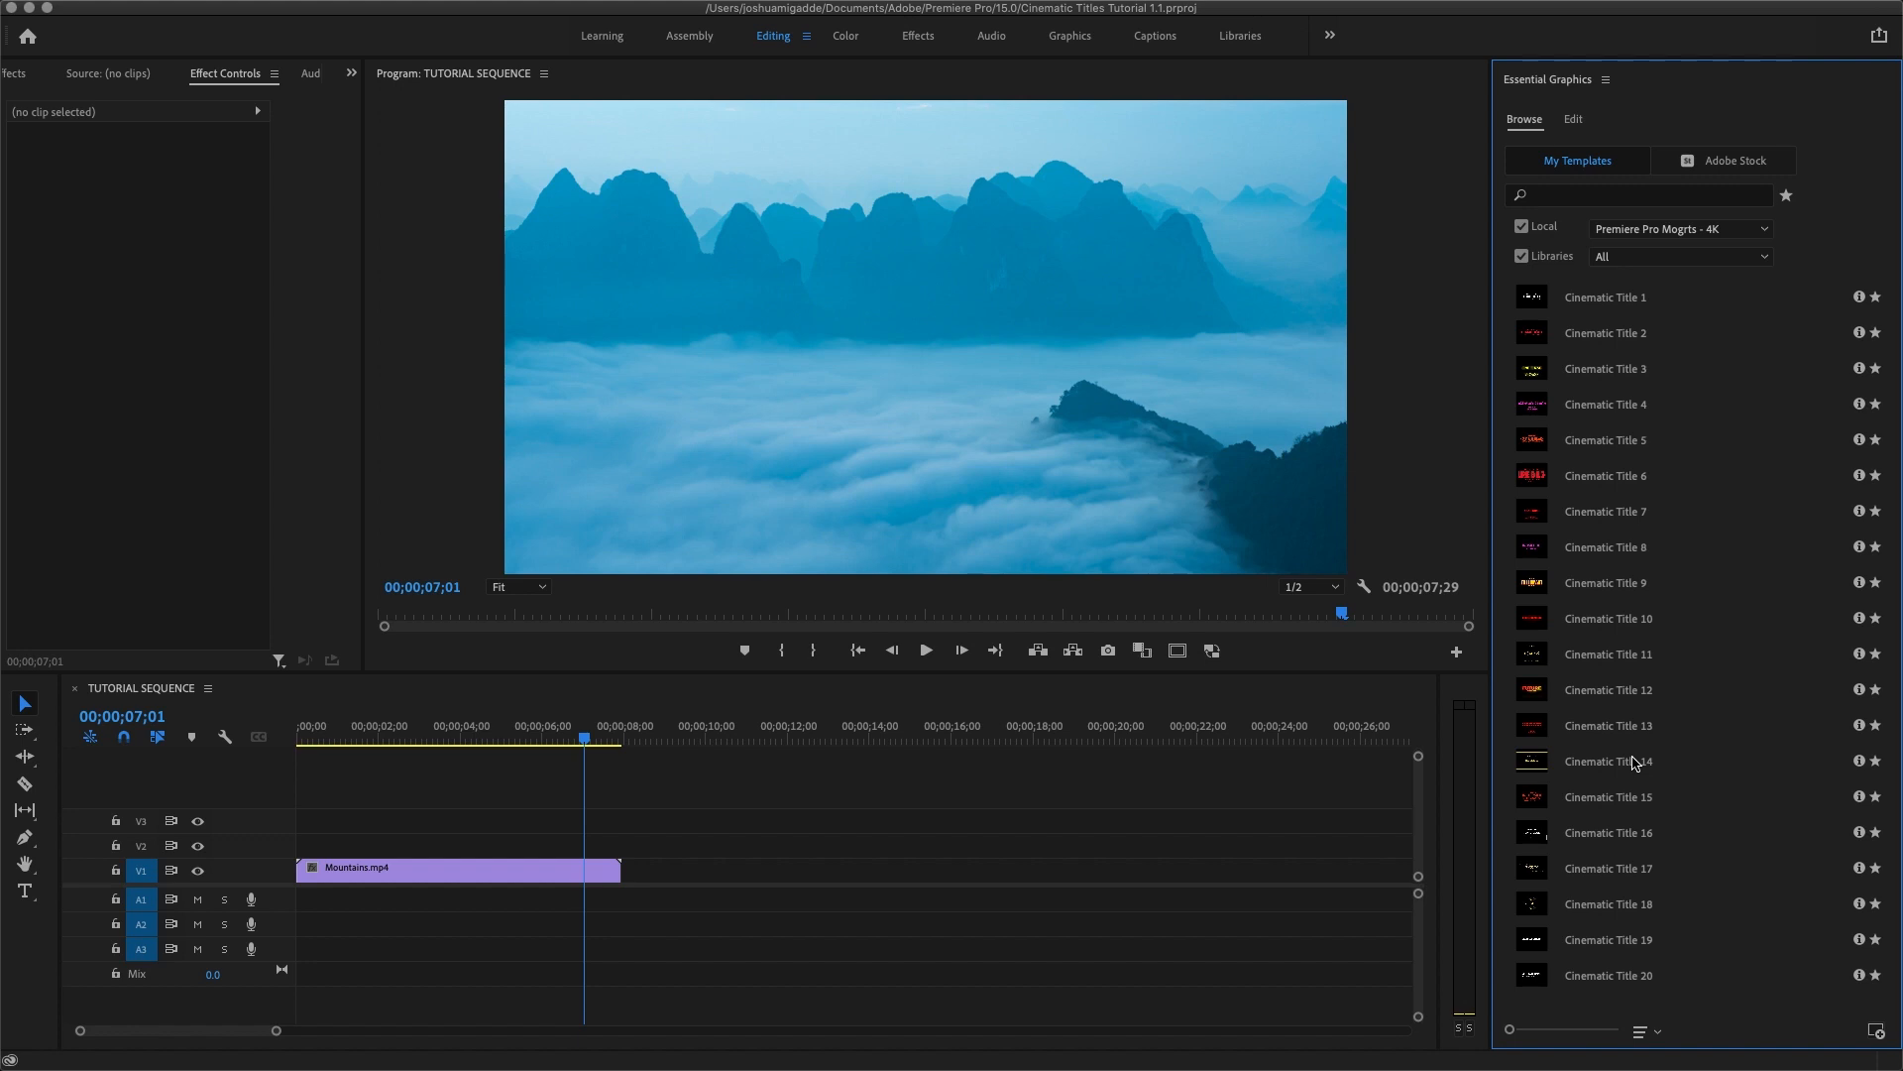
# - Place the Cinematic Title 14 template on track V3 at the sequence start and set its title text to "Living"
pyautogui.moveTo(1634, 769); pyautogui.dragTo(286, 826)
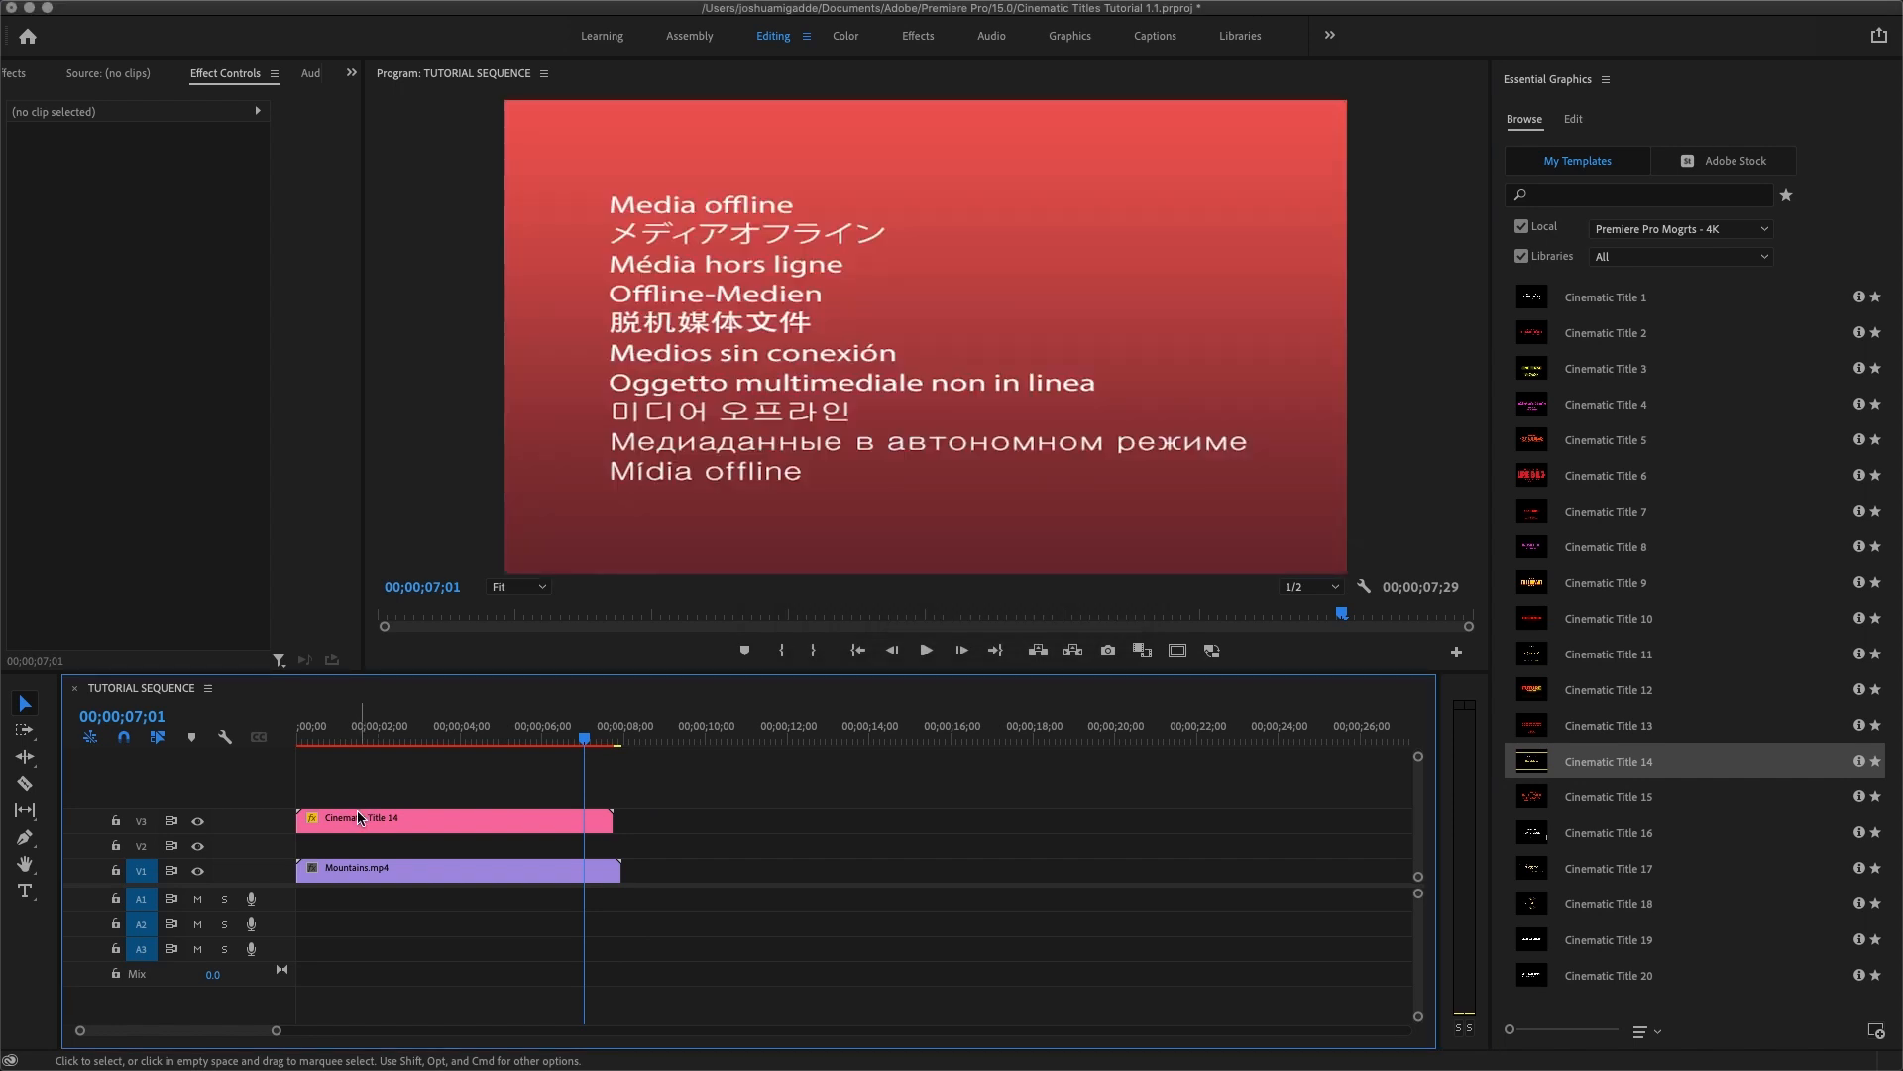
pyautogui.click(357, 821)
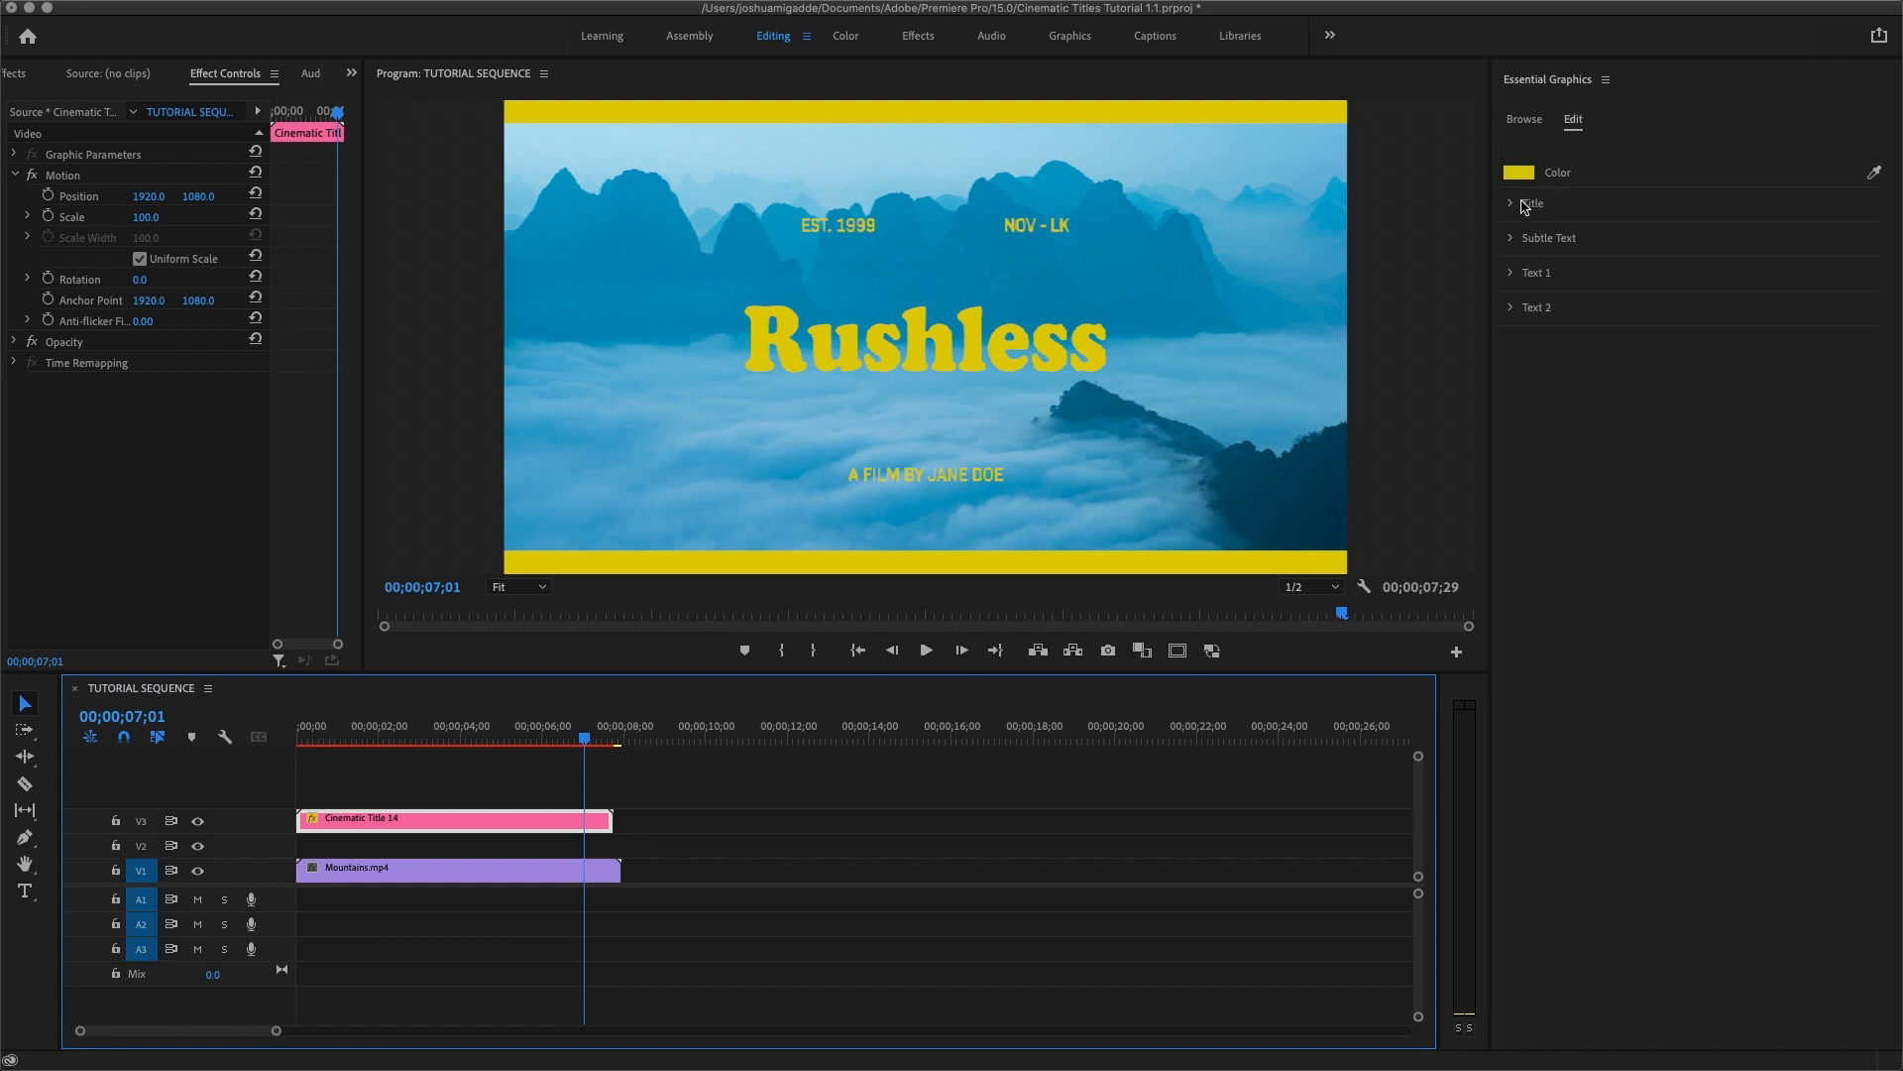
pyautogui.click(1525, 204)
pyautogui.click(1593, 252)
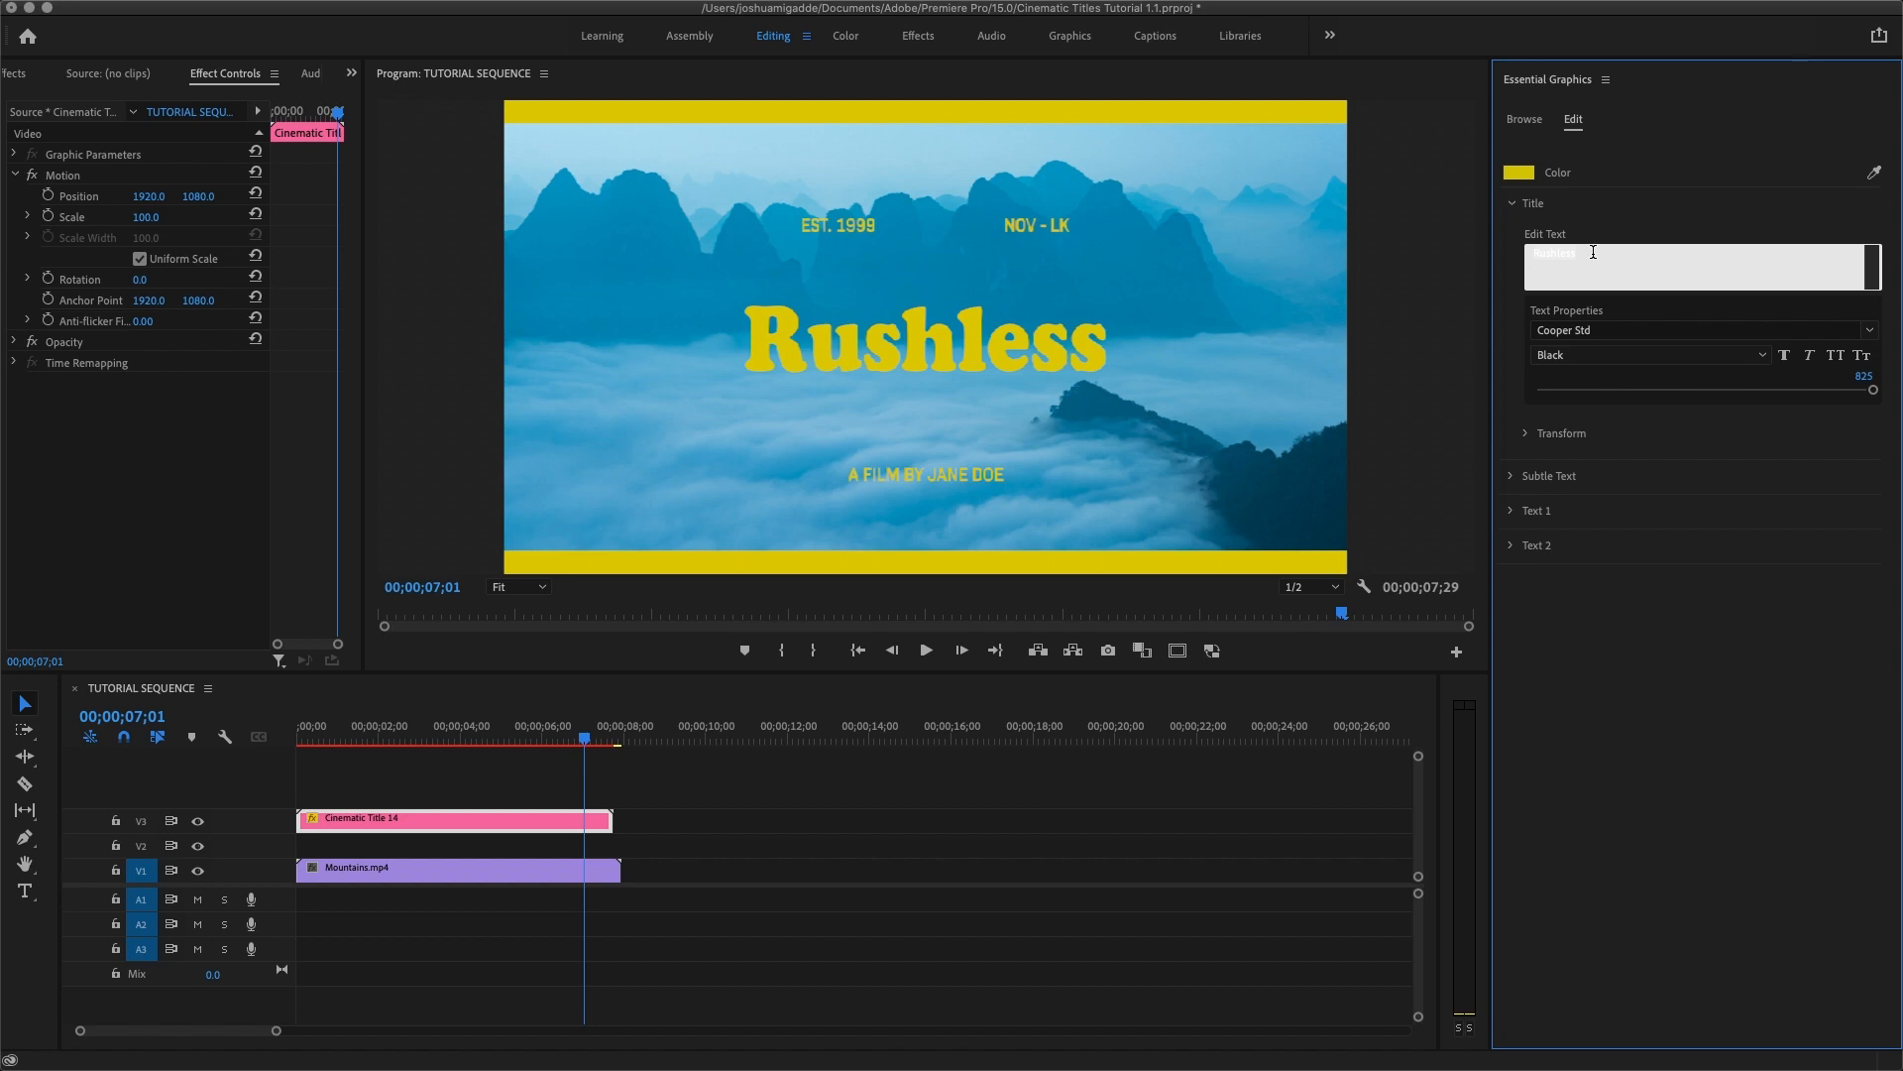
pyautogui.write('Living')
pyautogui.click(1646, 212)
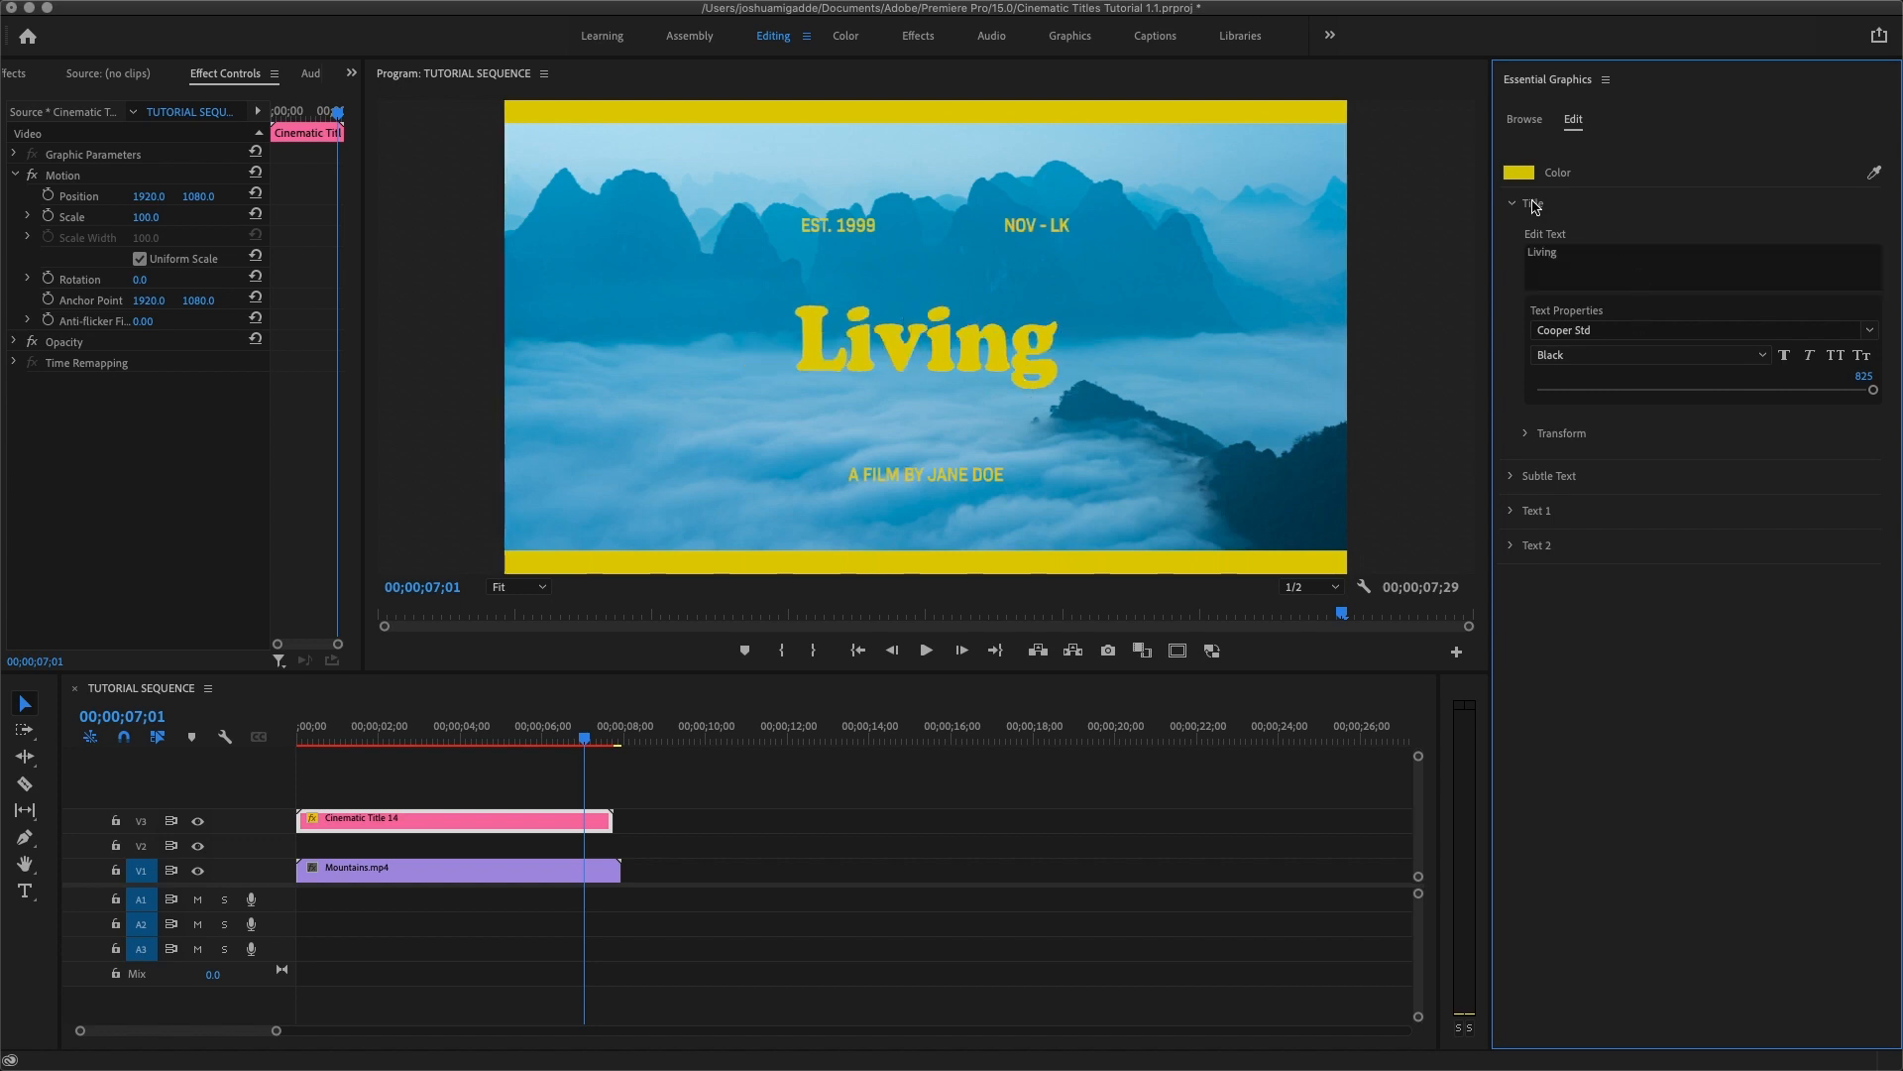
# - Change the Cinematic Title 14 colour to pure red, FF0000
pyautogui.click(1519, 172)
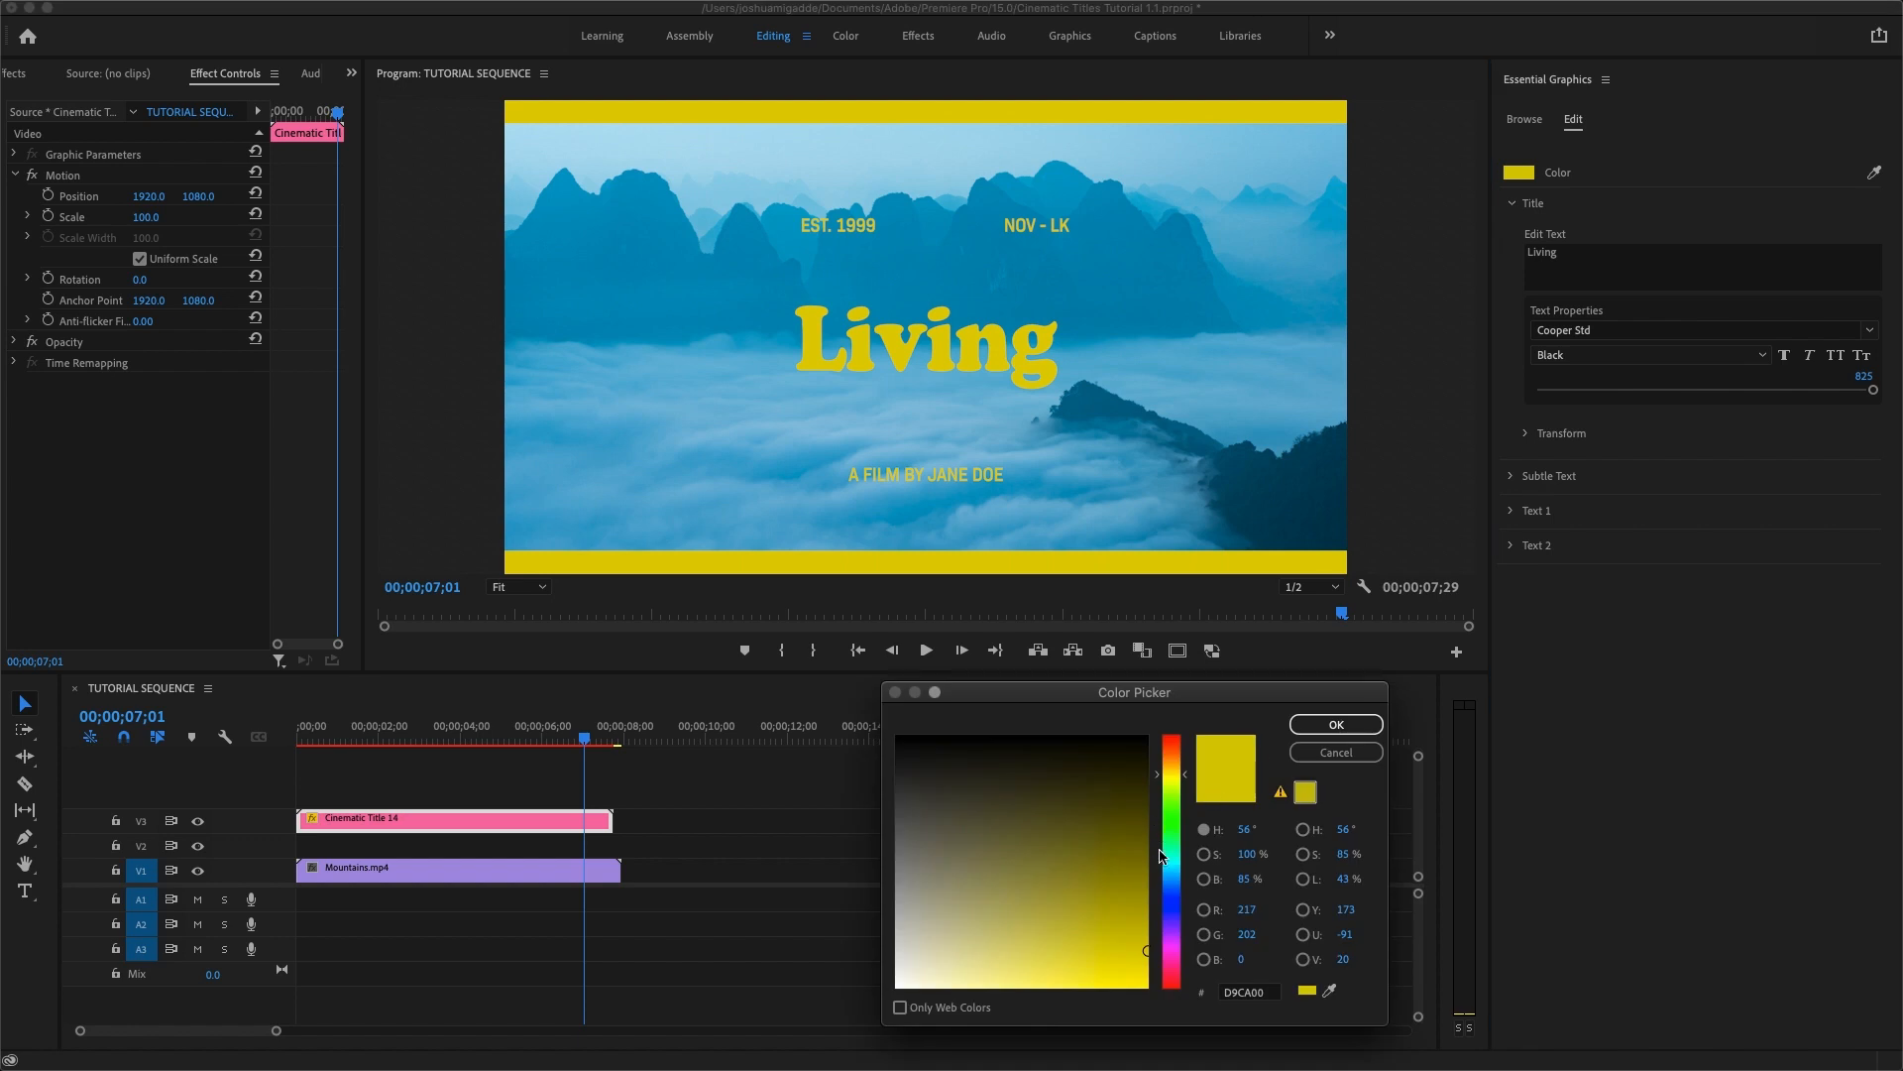
pyautogui.moveTo(1175, 904); pyautogui.dragTo(1184, 987)
pyautogui.click(1148, 987)
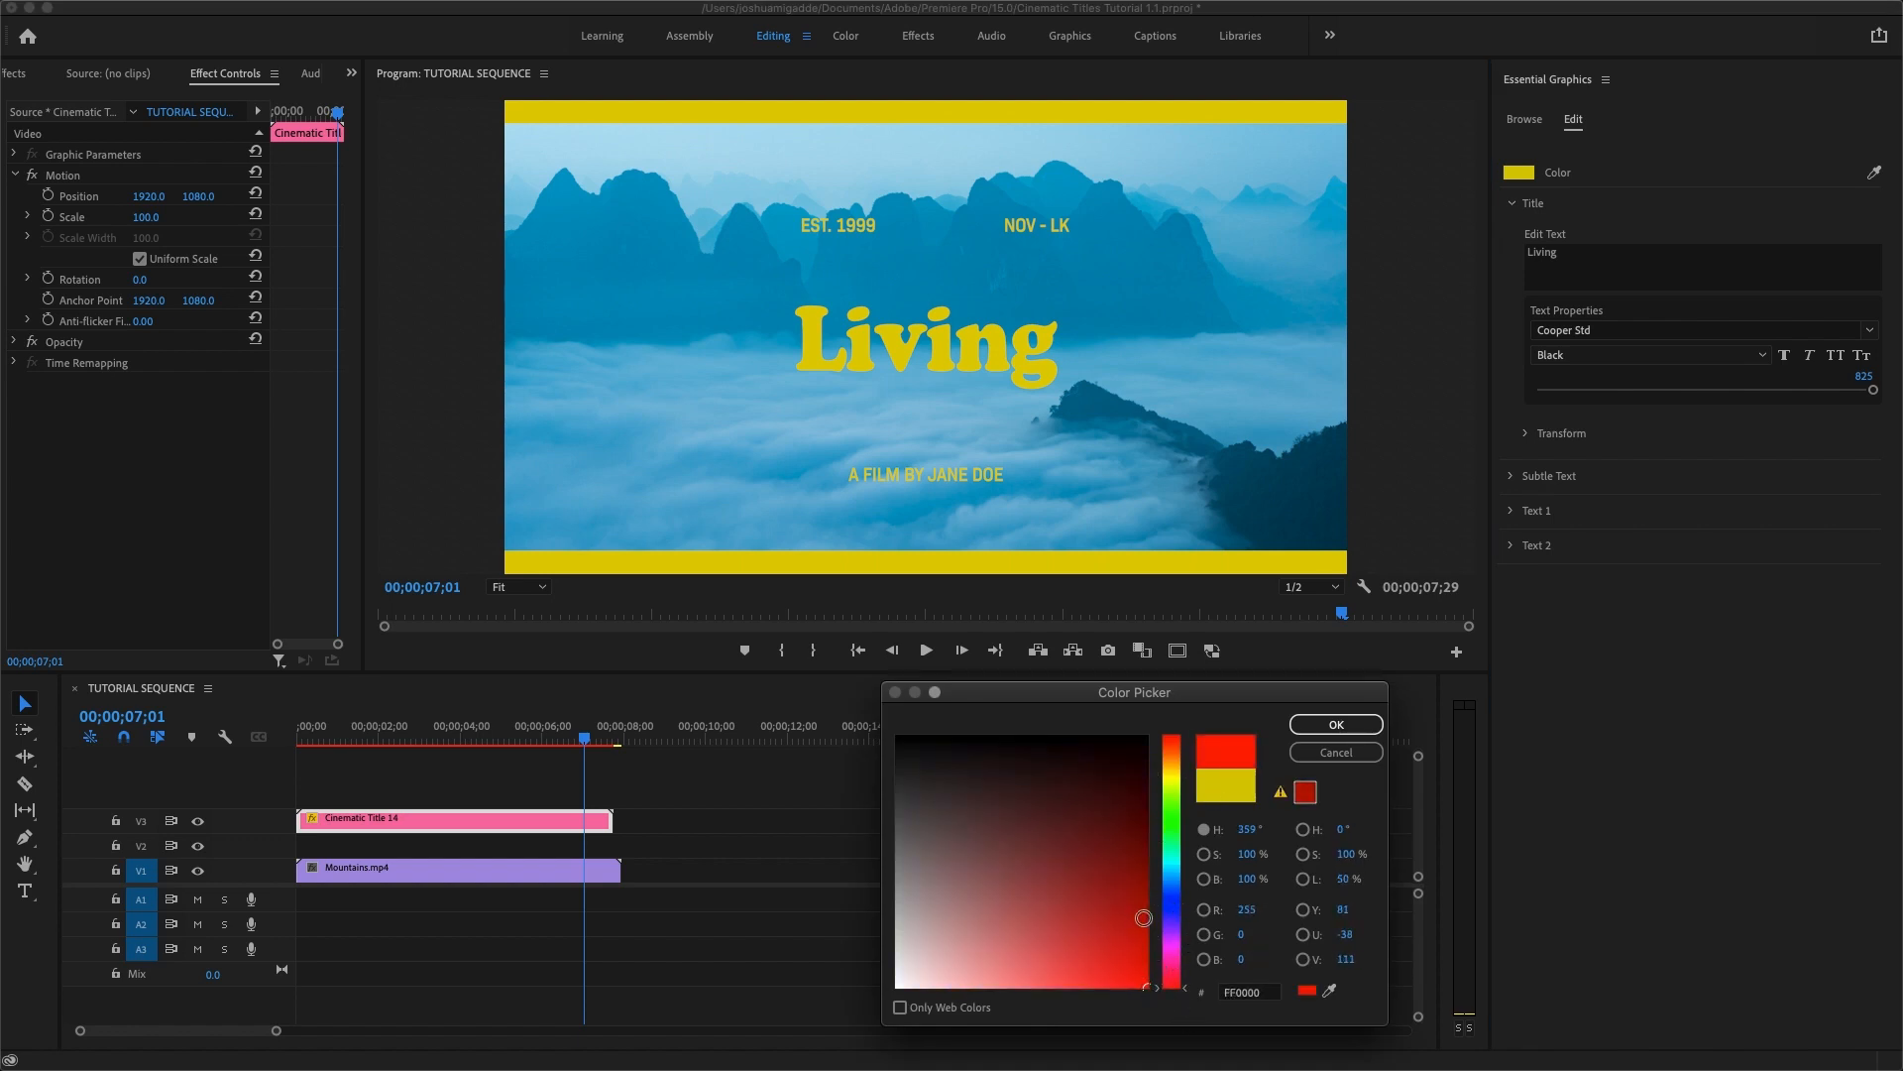
pyautogui.click(1334, 725)
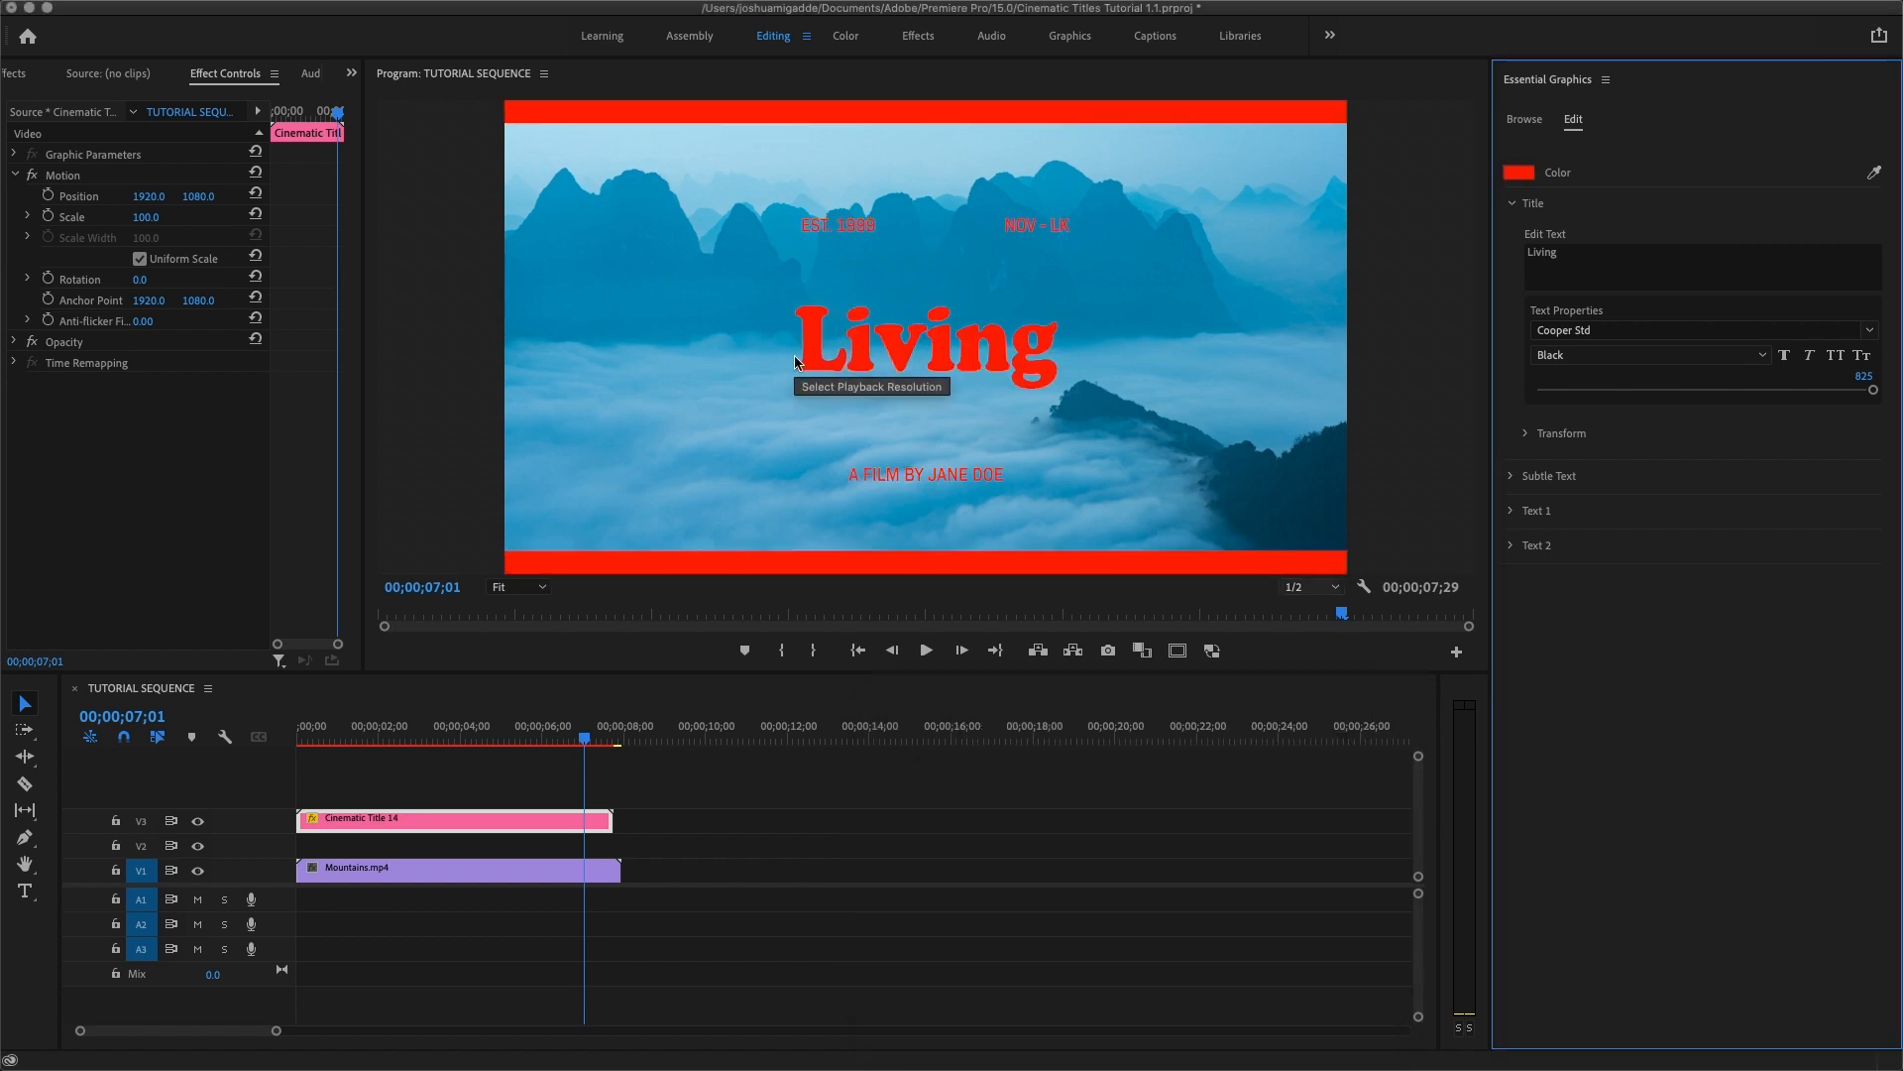
# - Replace the name after "A FILM BY" in the title's Subtle Text with the filmmaker's first name
pyautogui.click(1517, 476)
pyautogui.click(1634, 526)
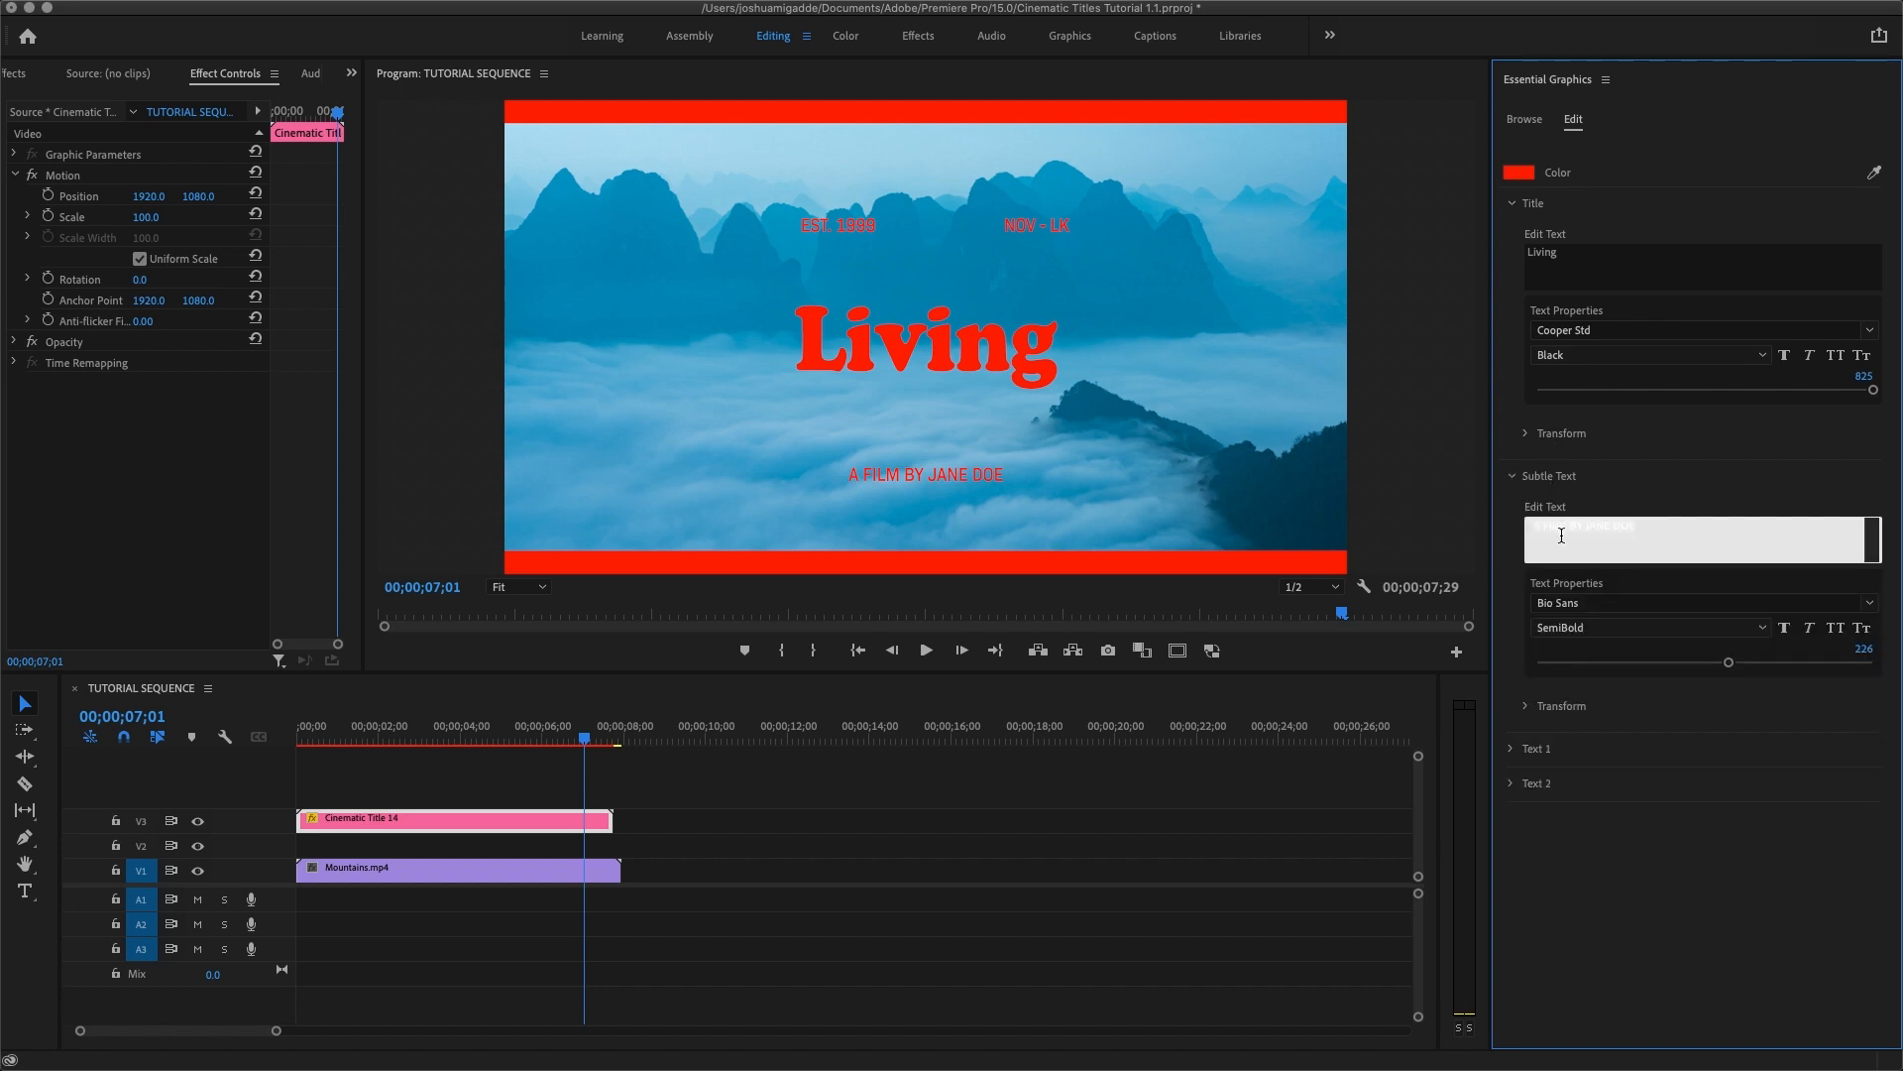
pyautogui.moveTo(1591, 525); pyautogui.dragTo(1632, 524)
pyautogui.write('oshua')
pyautogui.press('BackSpace')
pyautogui.click(994, 498)
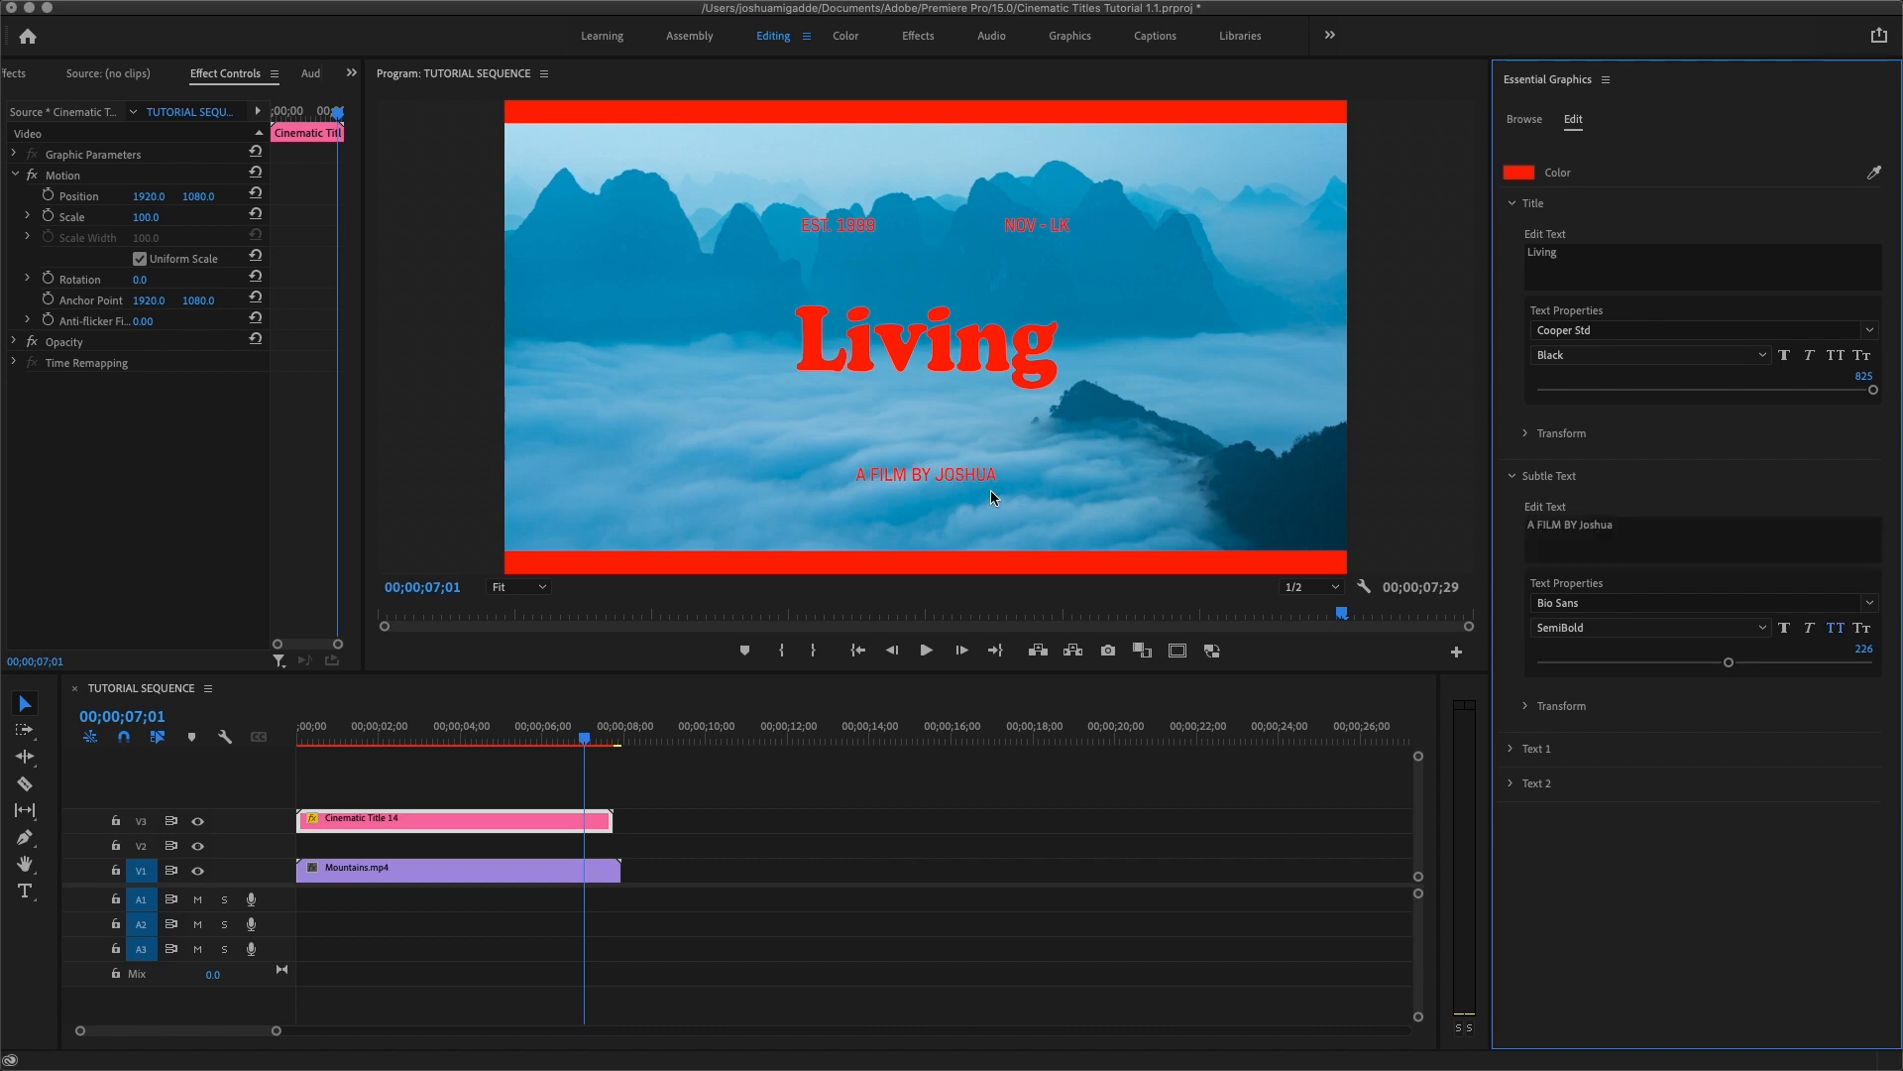
# - Replace the Cinematic Title 14 clip on V3 with Cinematic Title 12, trimmed to end with the Mountains.mp4 clip
pyautogui.click(1520, 120)
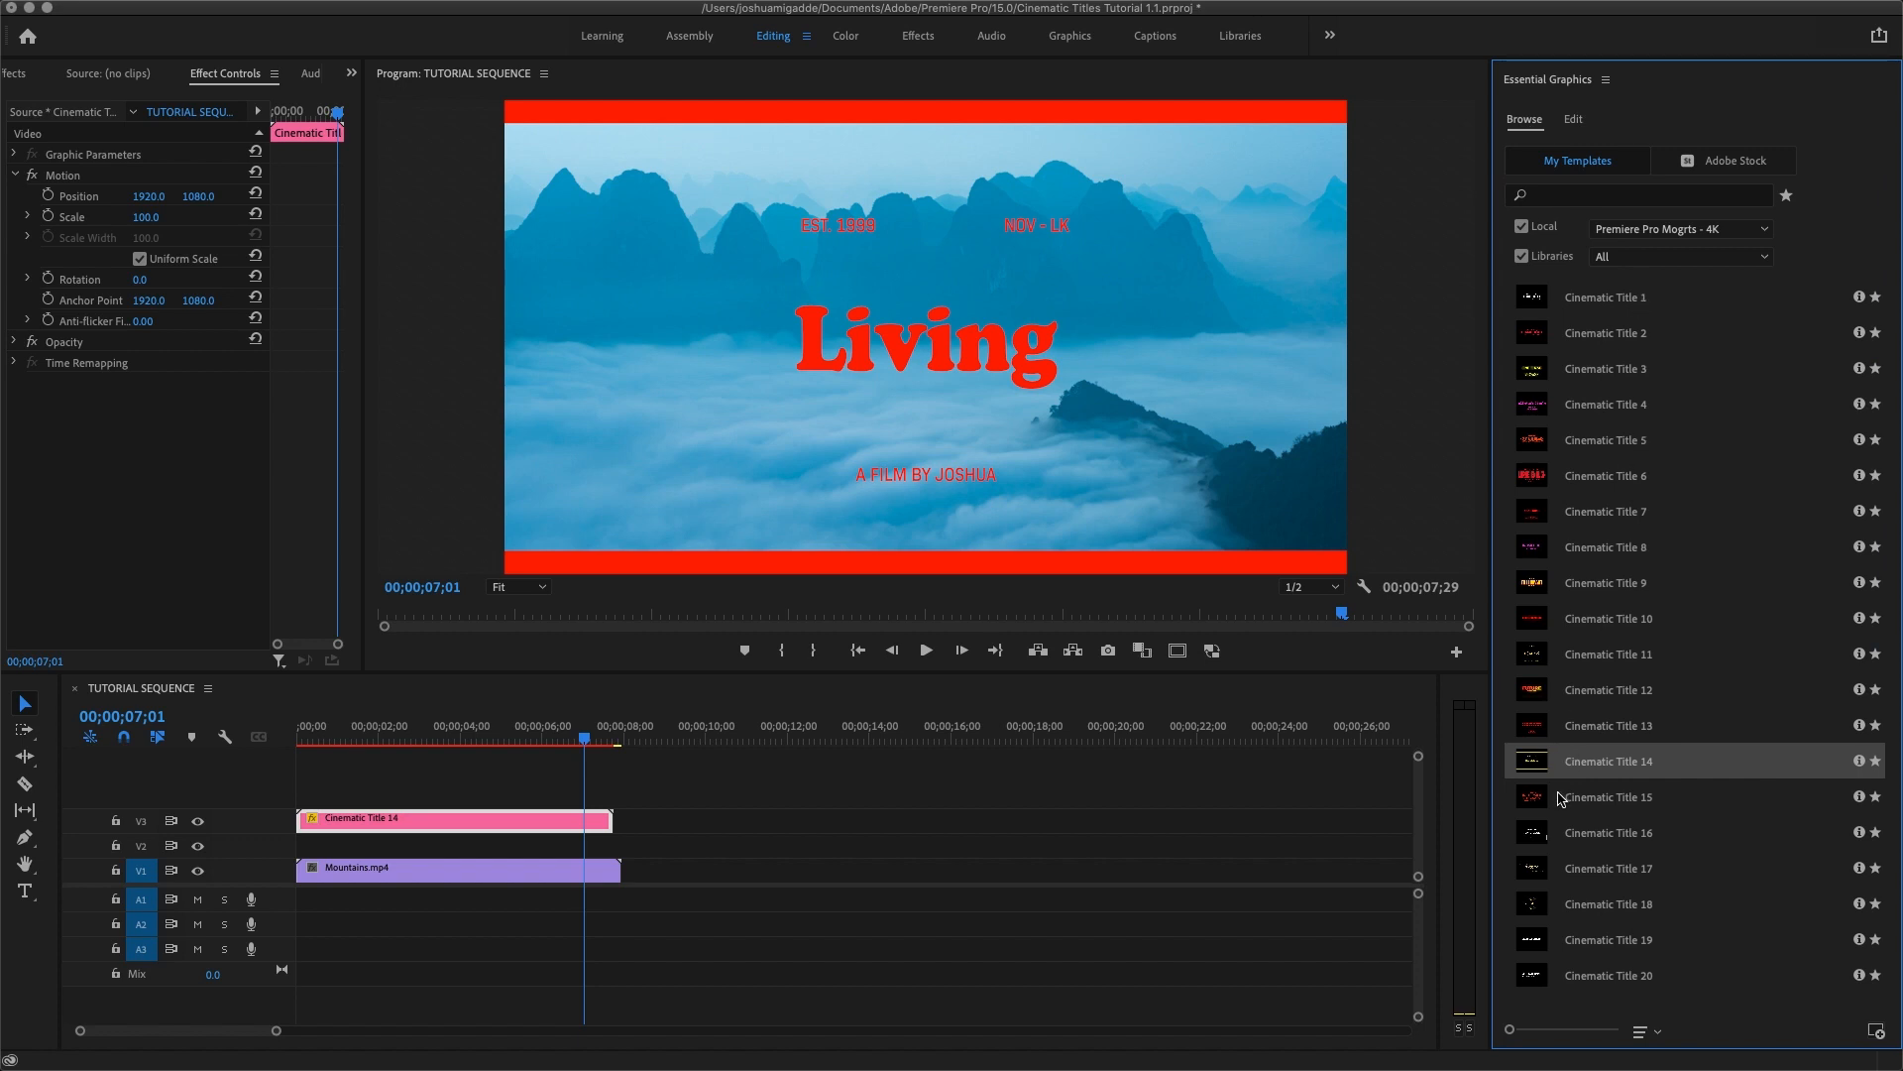
pyautogui.click(481, 830)
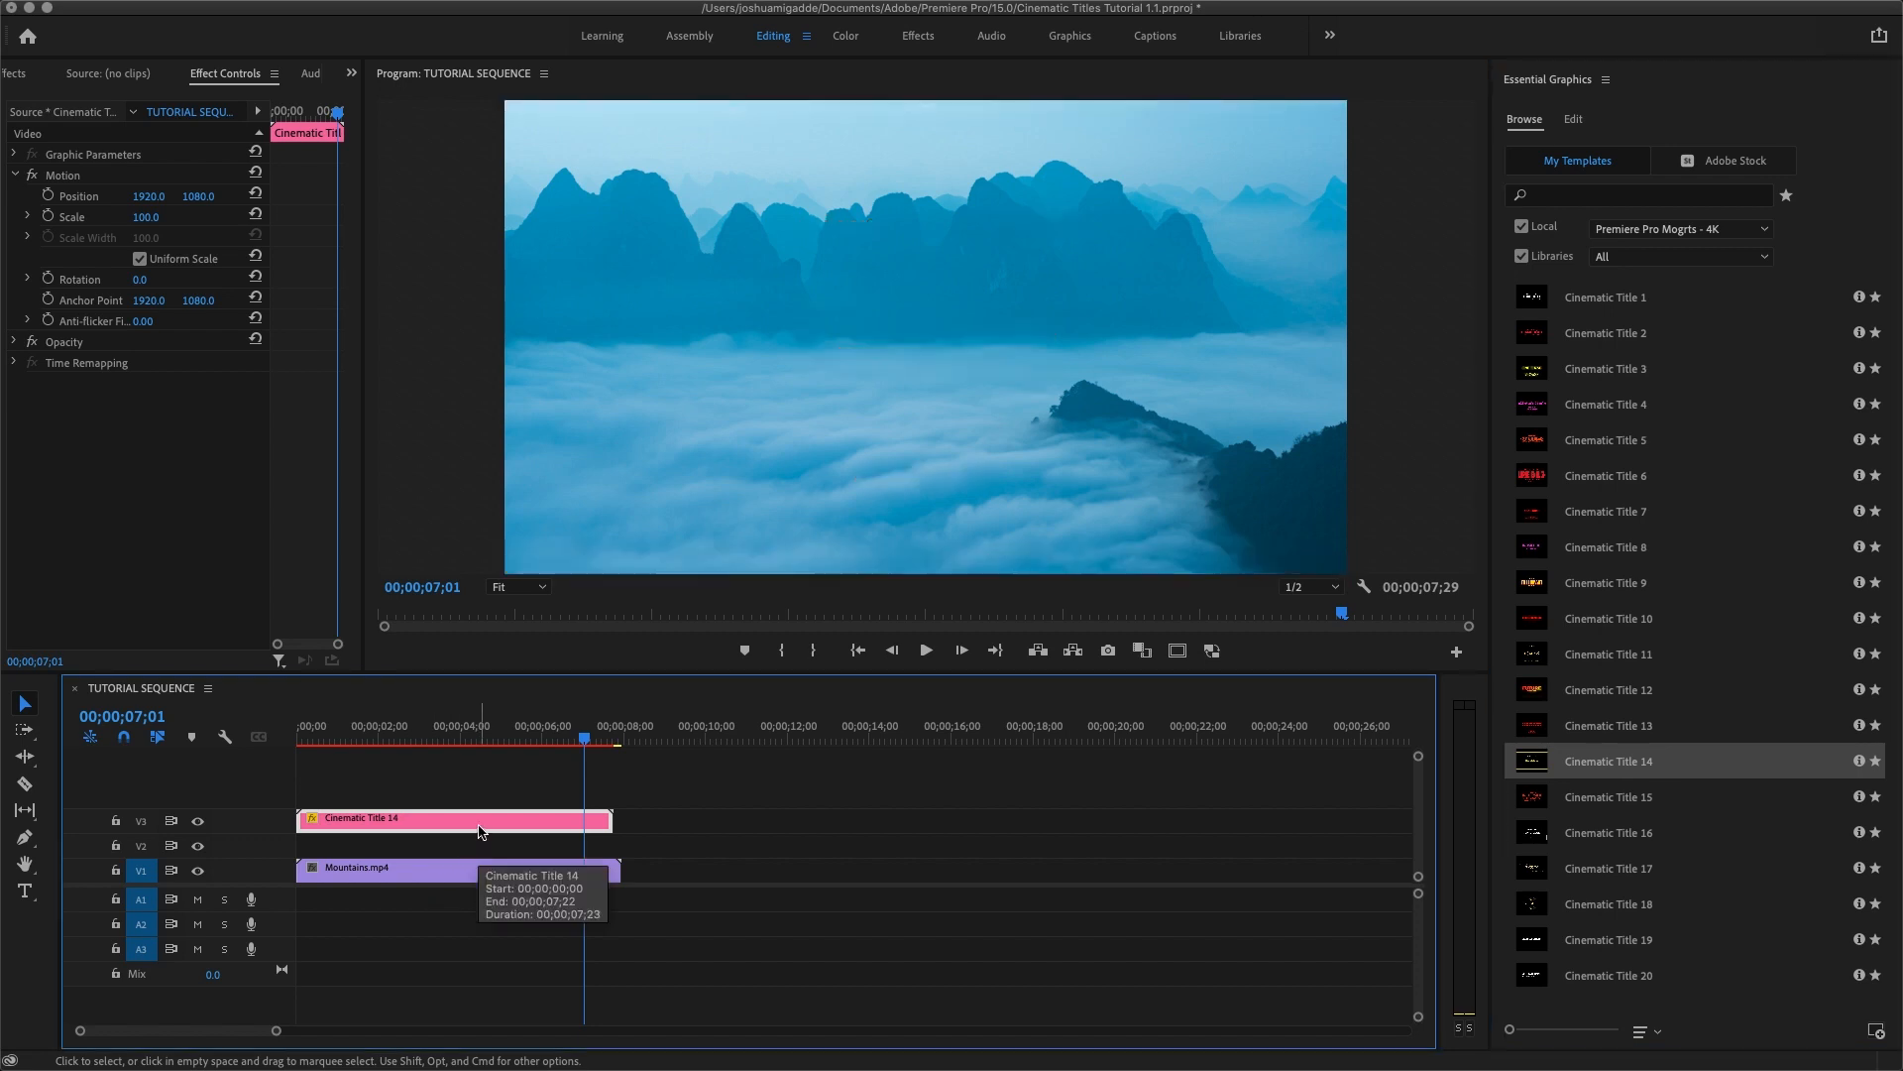
pyautogui.press('Delete')
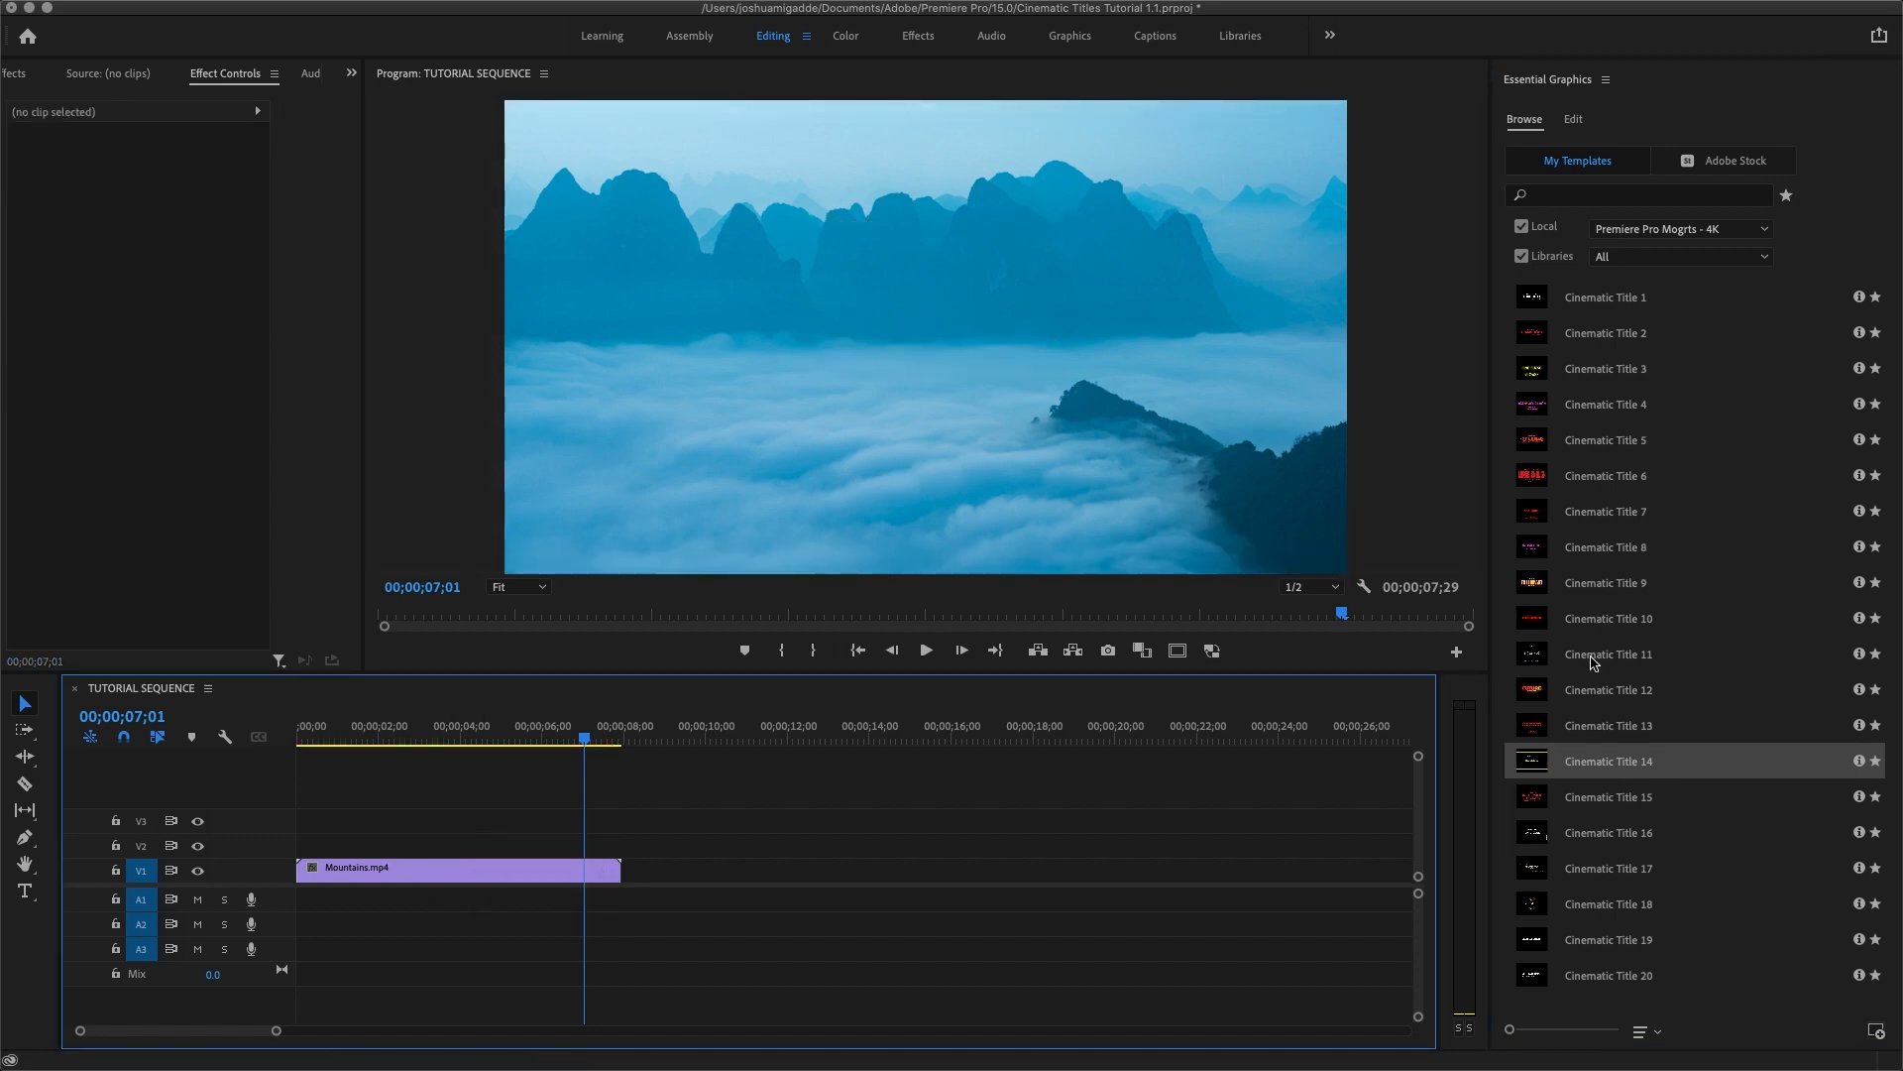
pyautogui.moveTo(1621, 694); pyautogui.dragTo(308, 821)
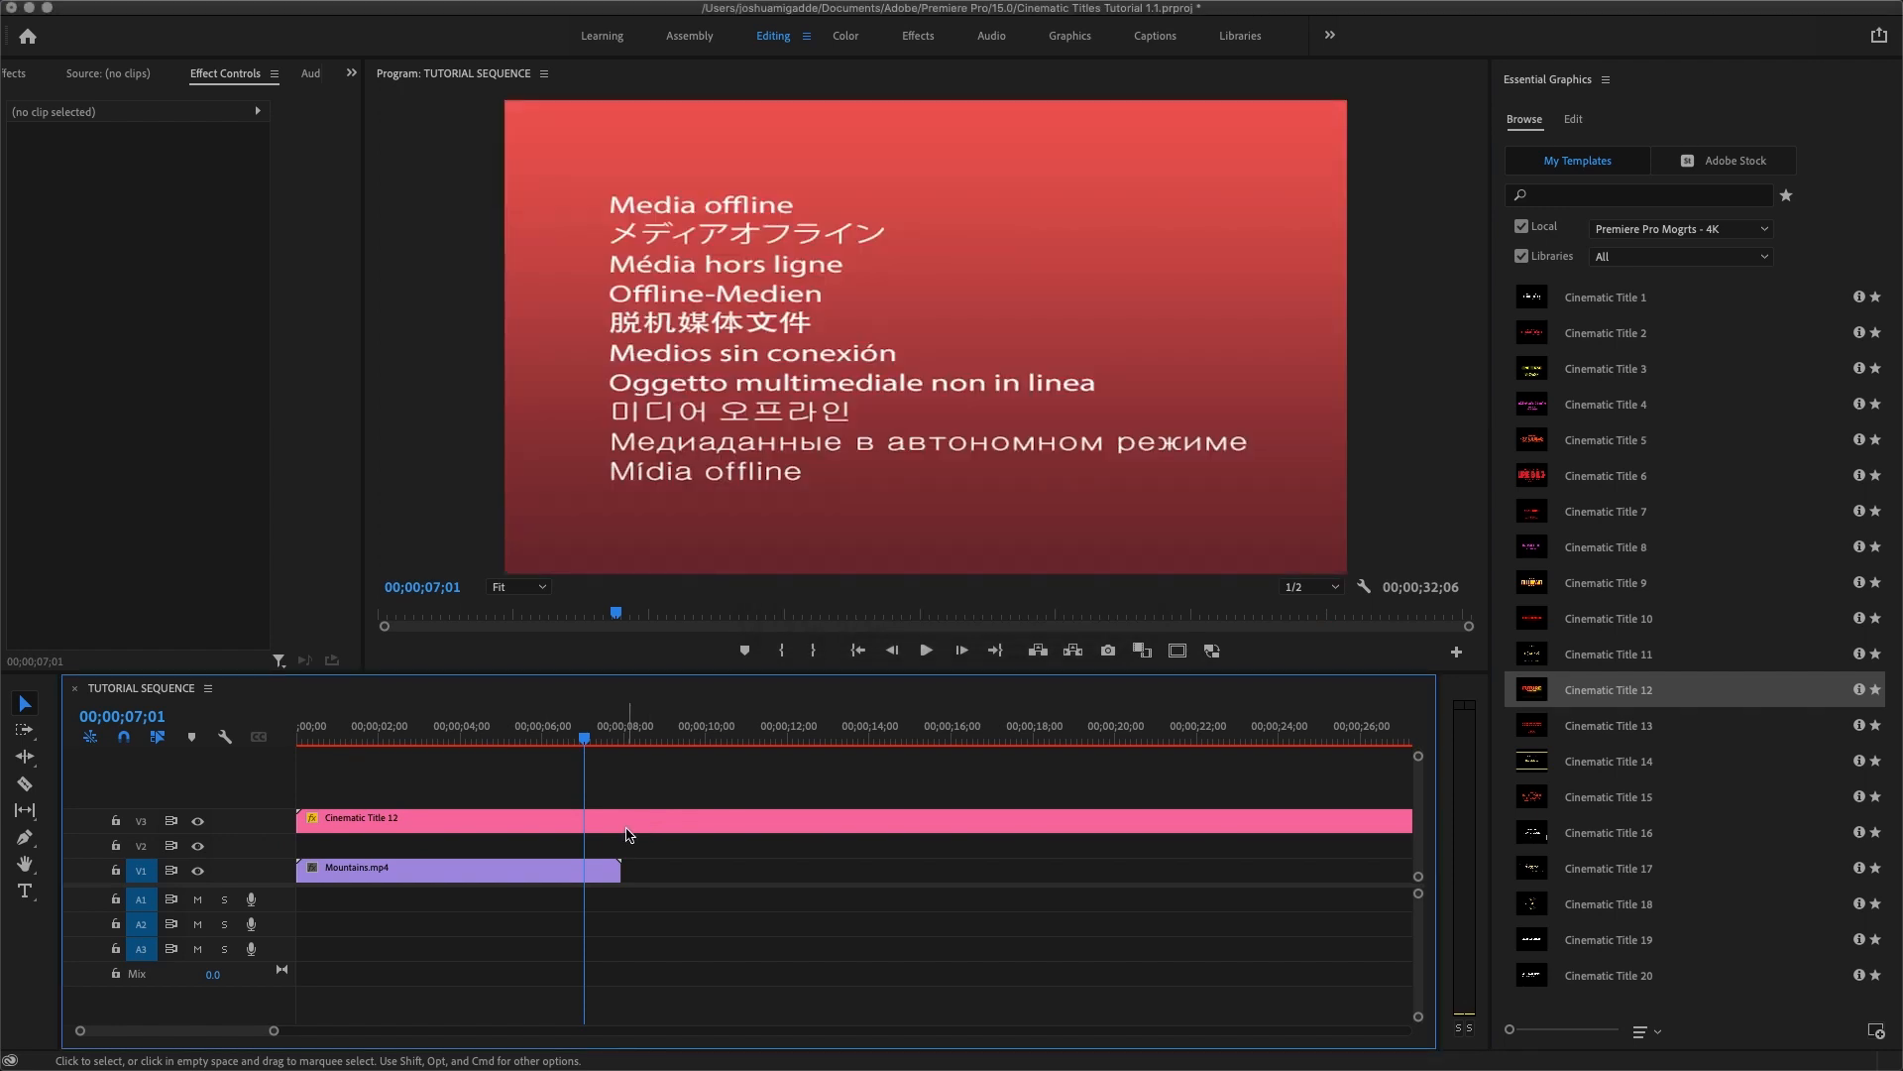
pyautogui.press('c')
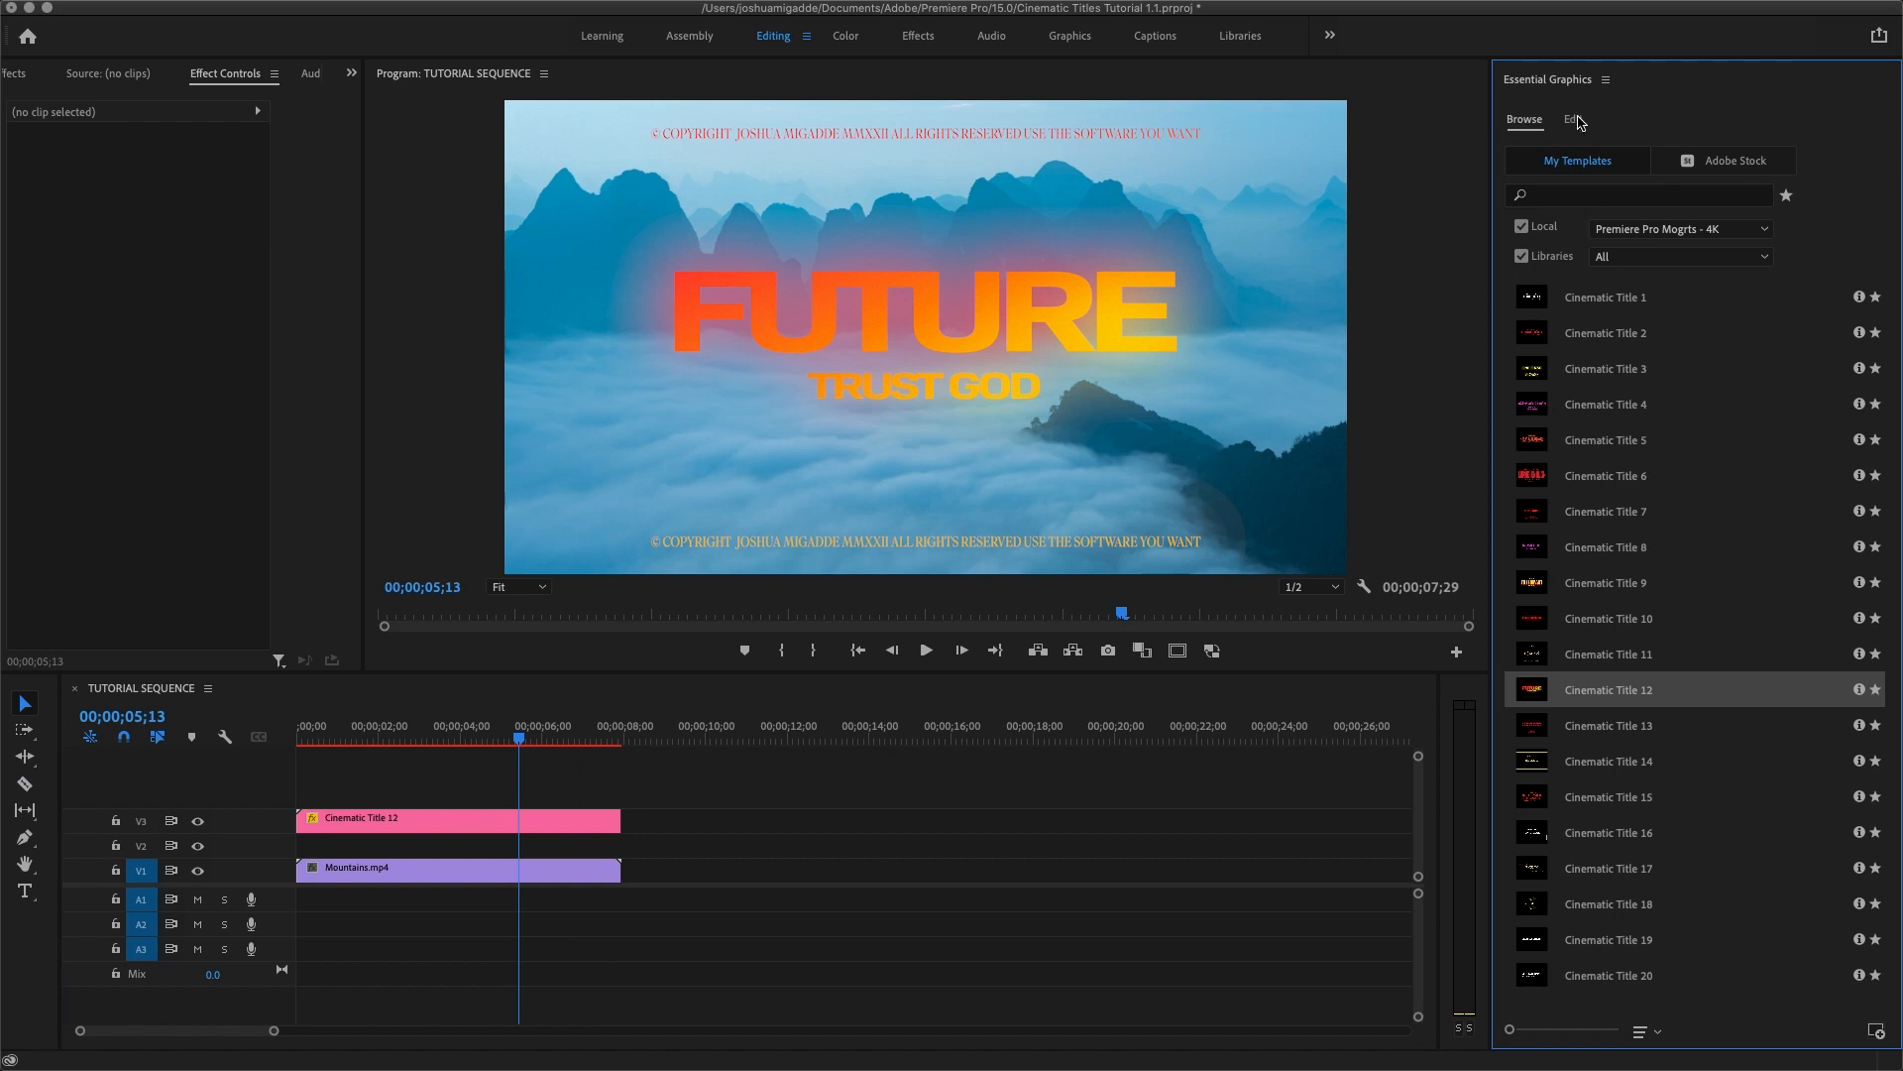
# - Try the Cinematic Title 12 gradient at 0 opacity and restore its Gradient Opacity to 100
pyautogui.click(1574, 120)
pyautogui.click(428, 820)
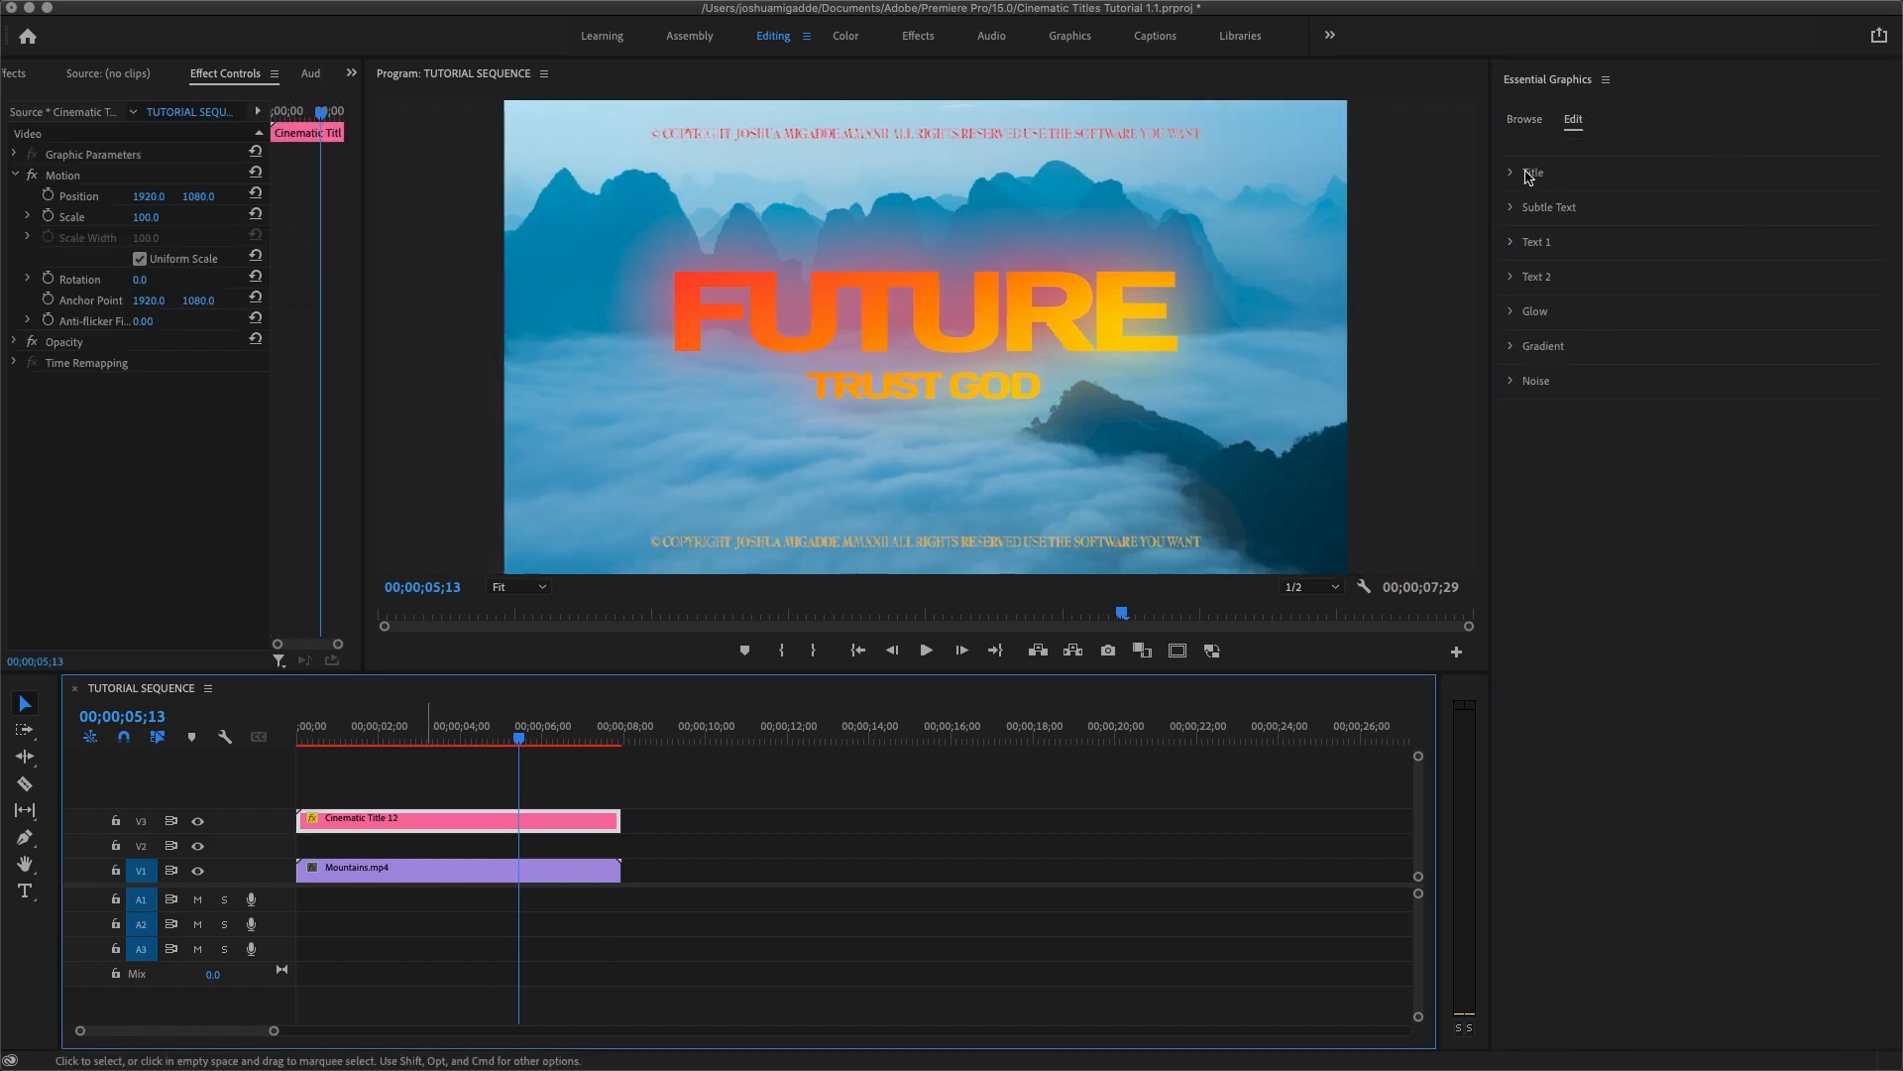
pyautogui.click(1527, 176)
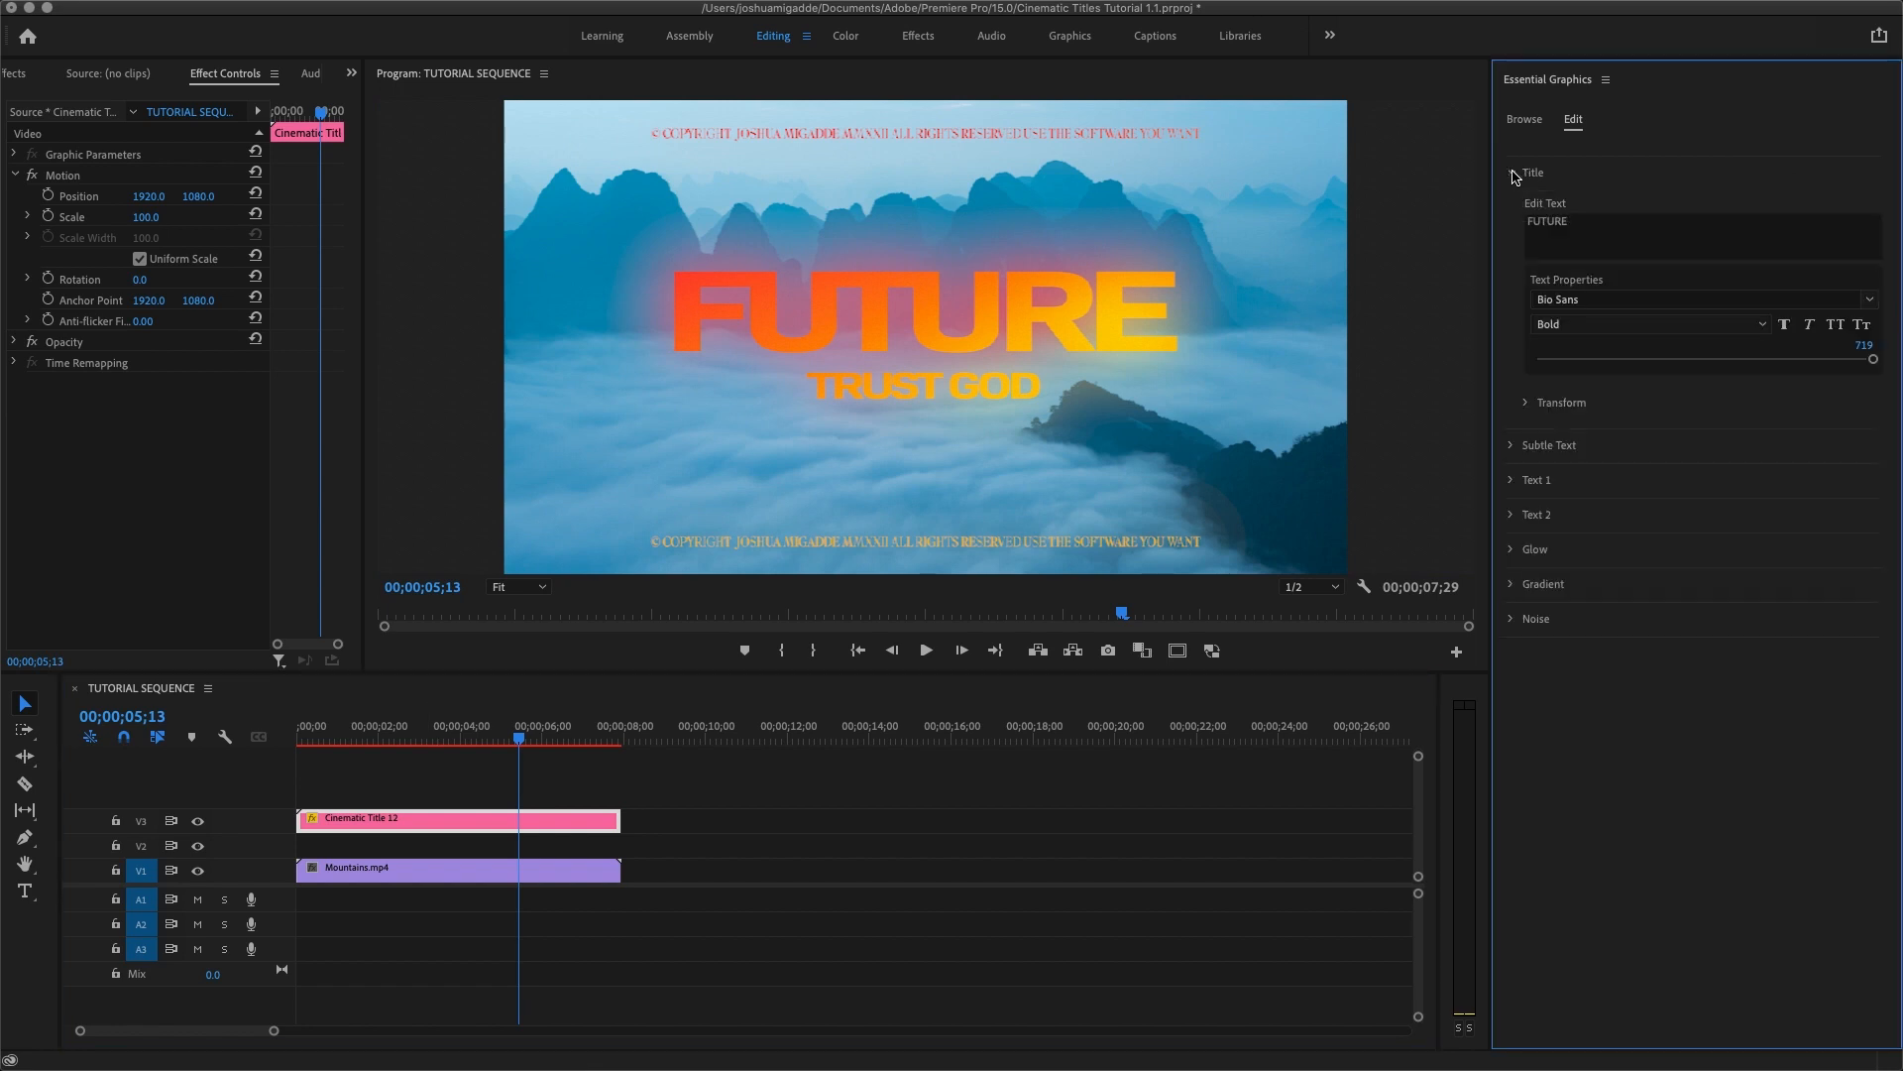
pyautogui.click(1511, 347)
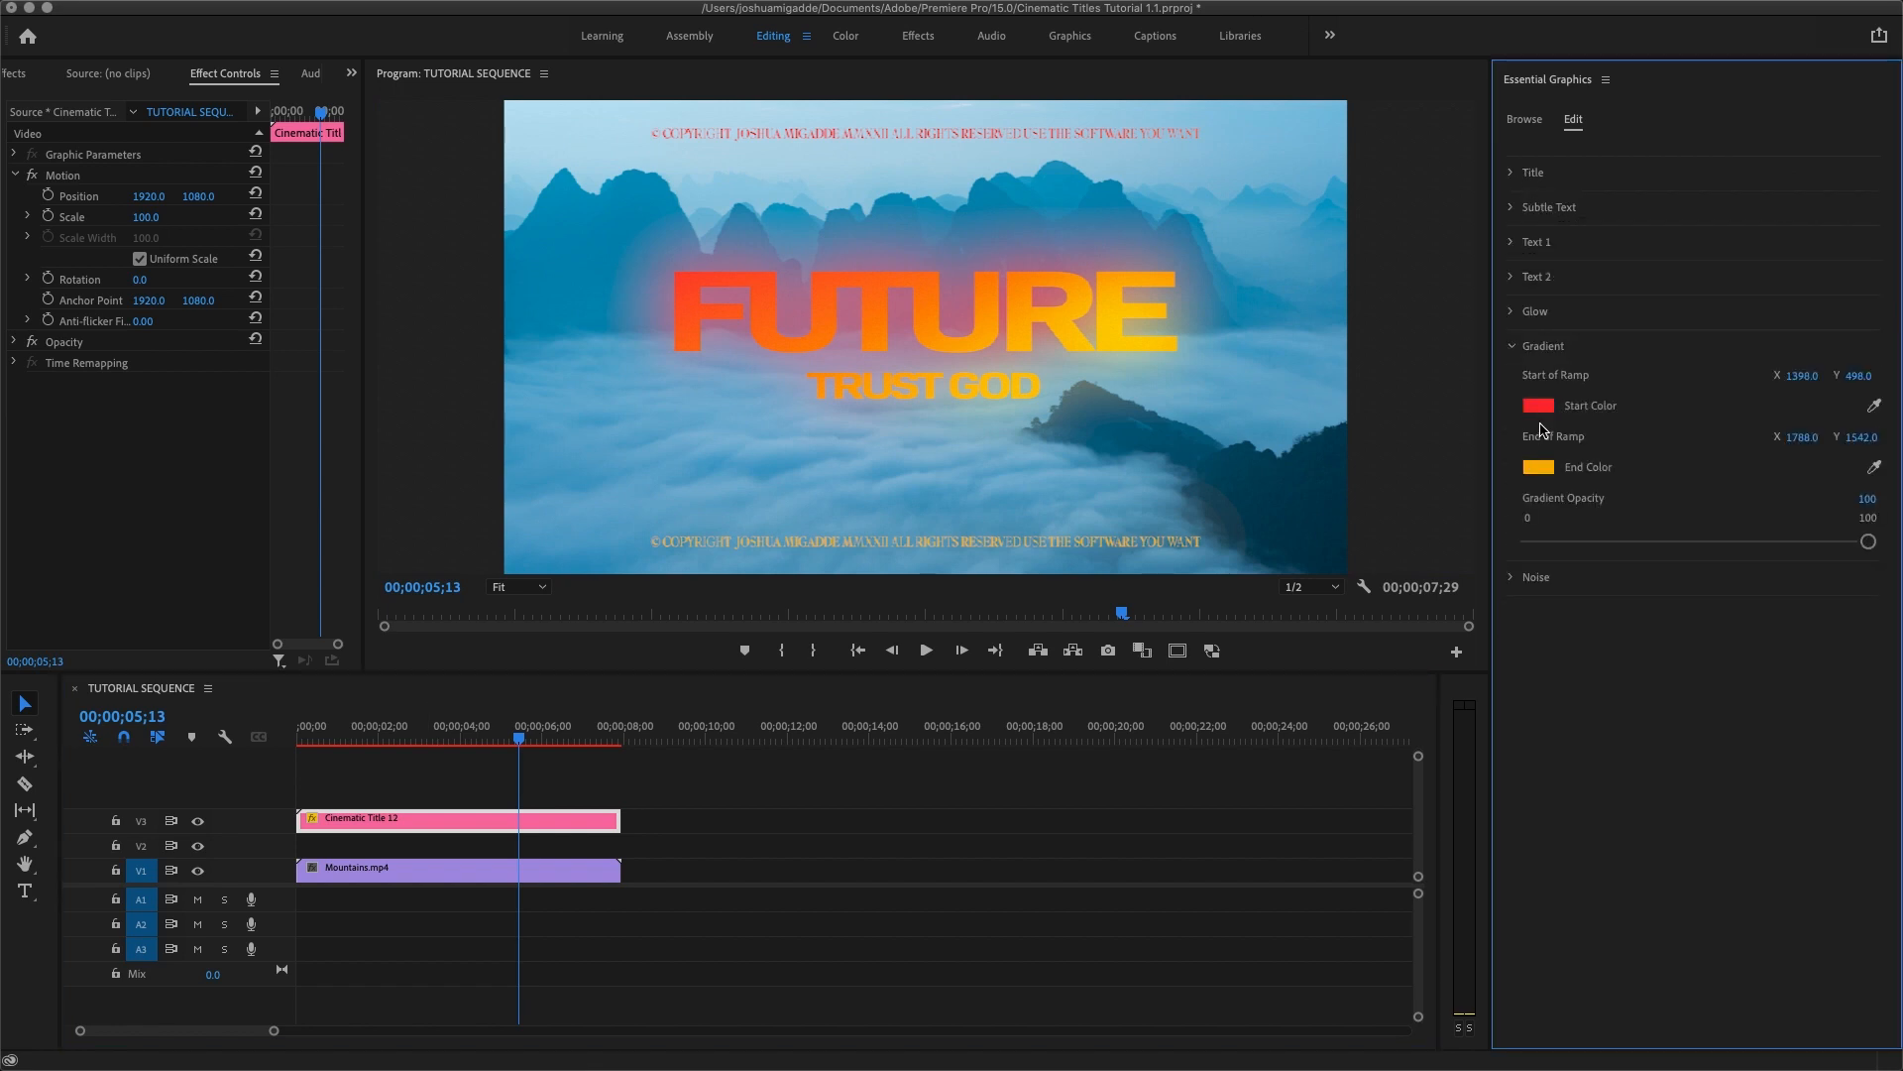
pyautogui.moveTo(1869, 541); pyautogui.dragTo(1498, 572)
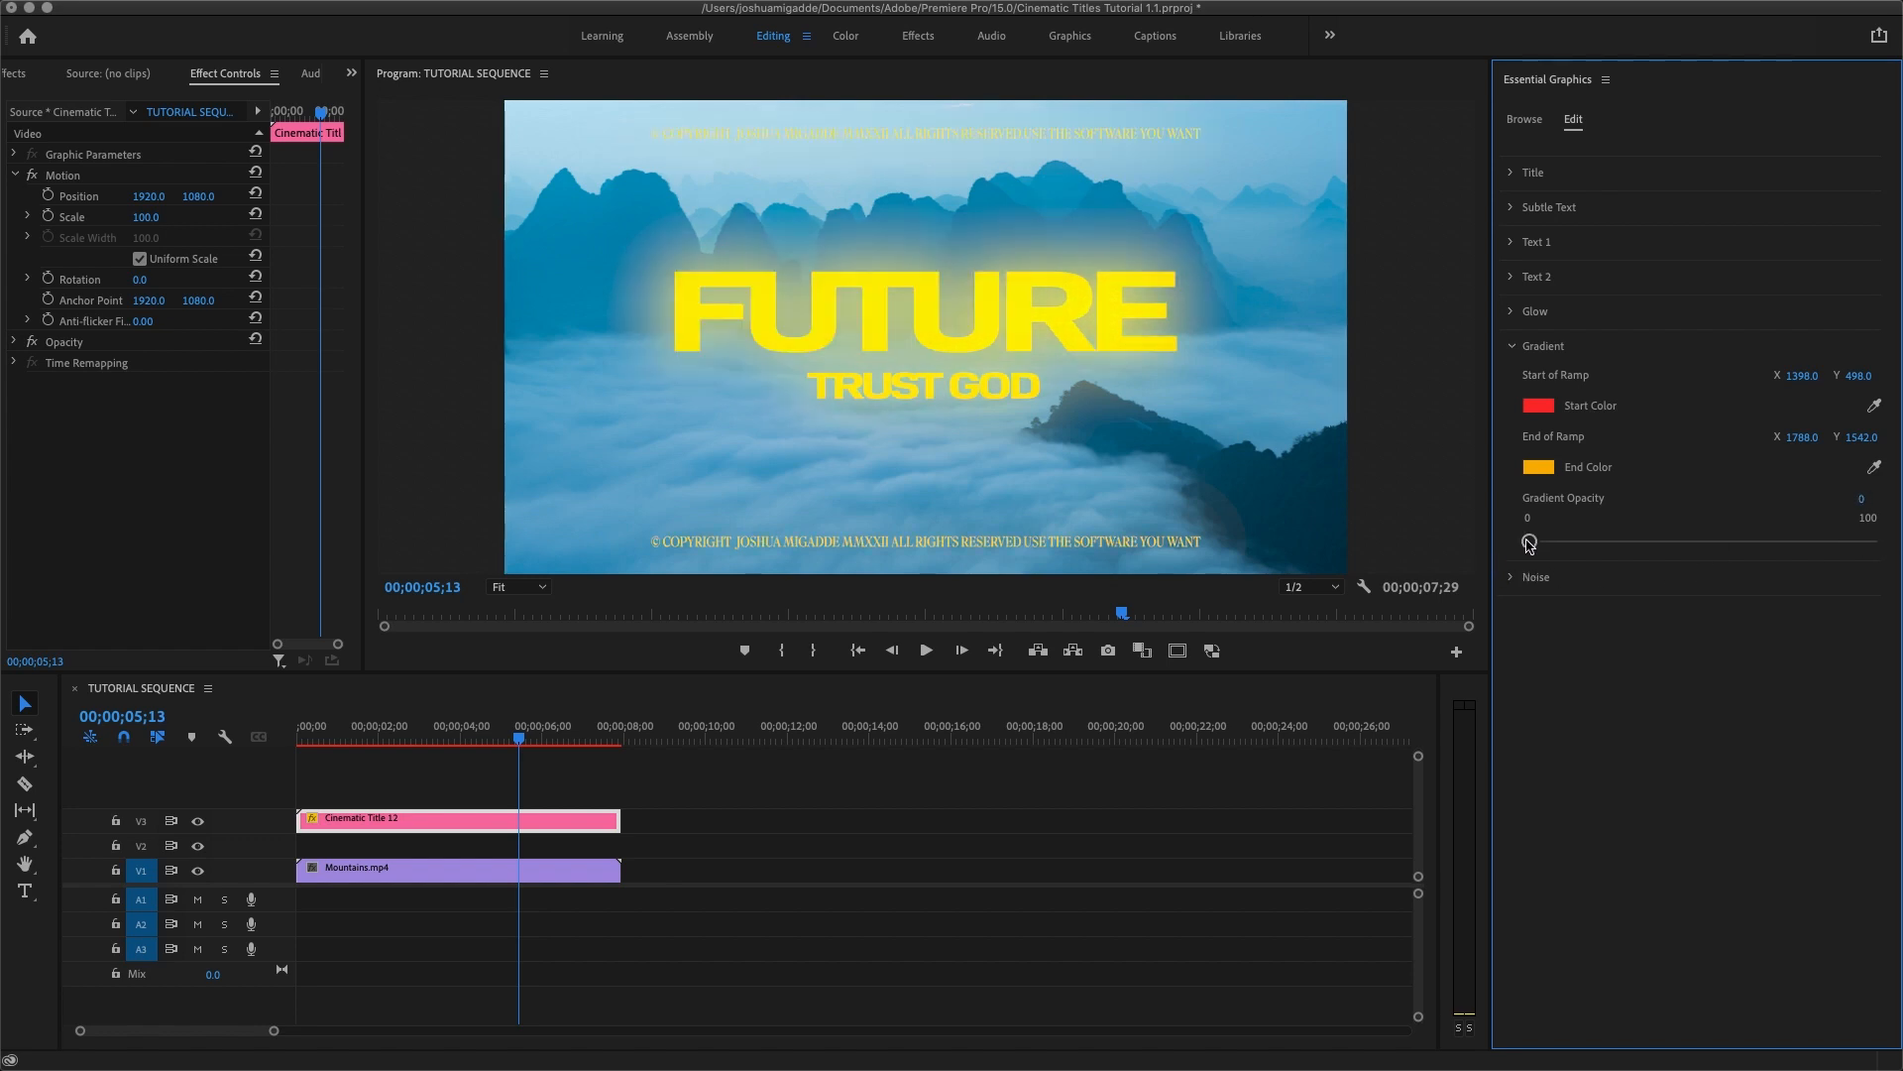
pyautogui.moveTo(1529, 543); pyautogui.dragTo(1900, 543)
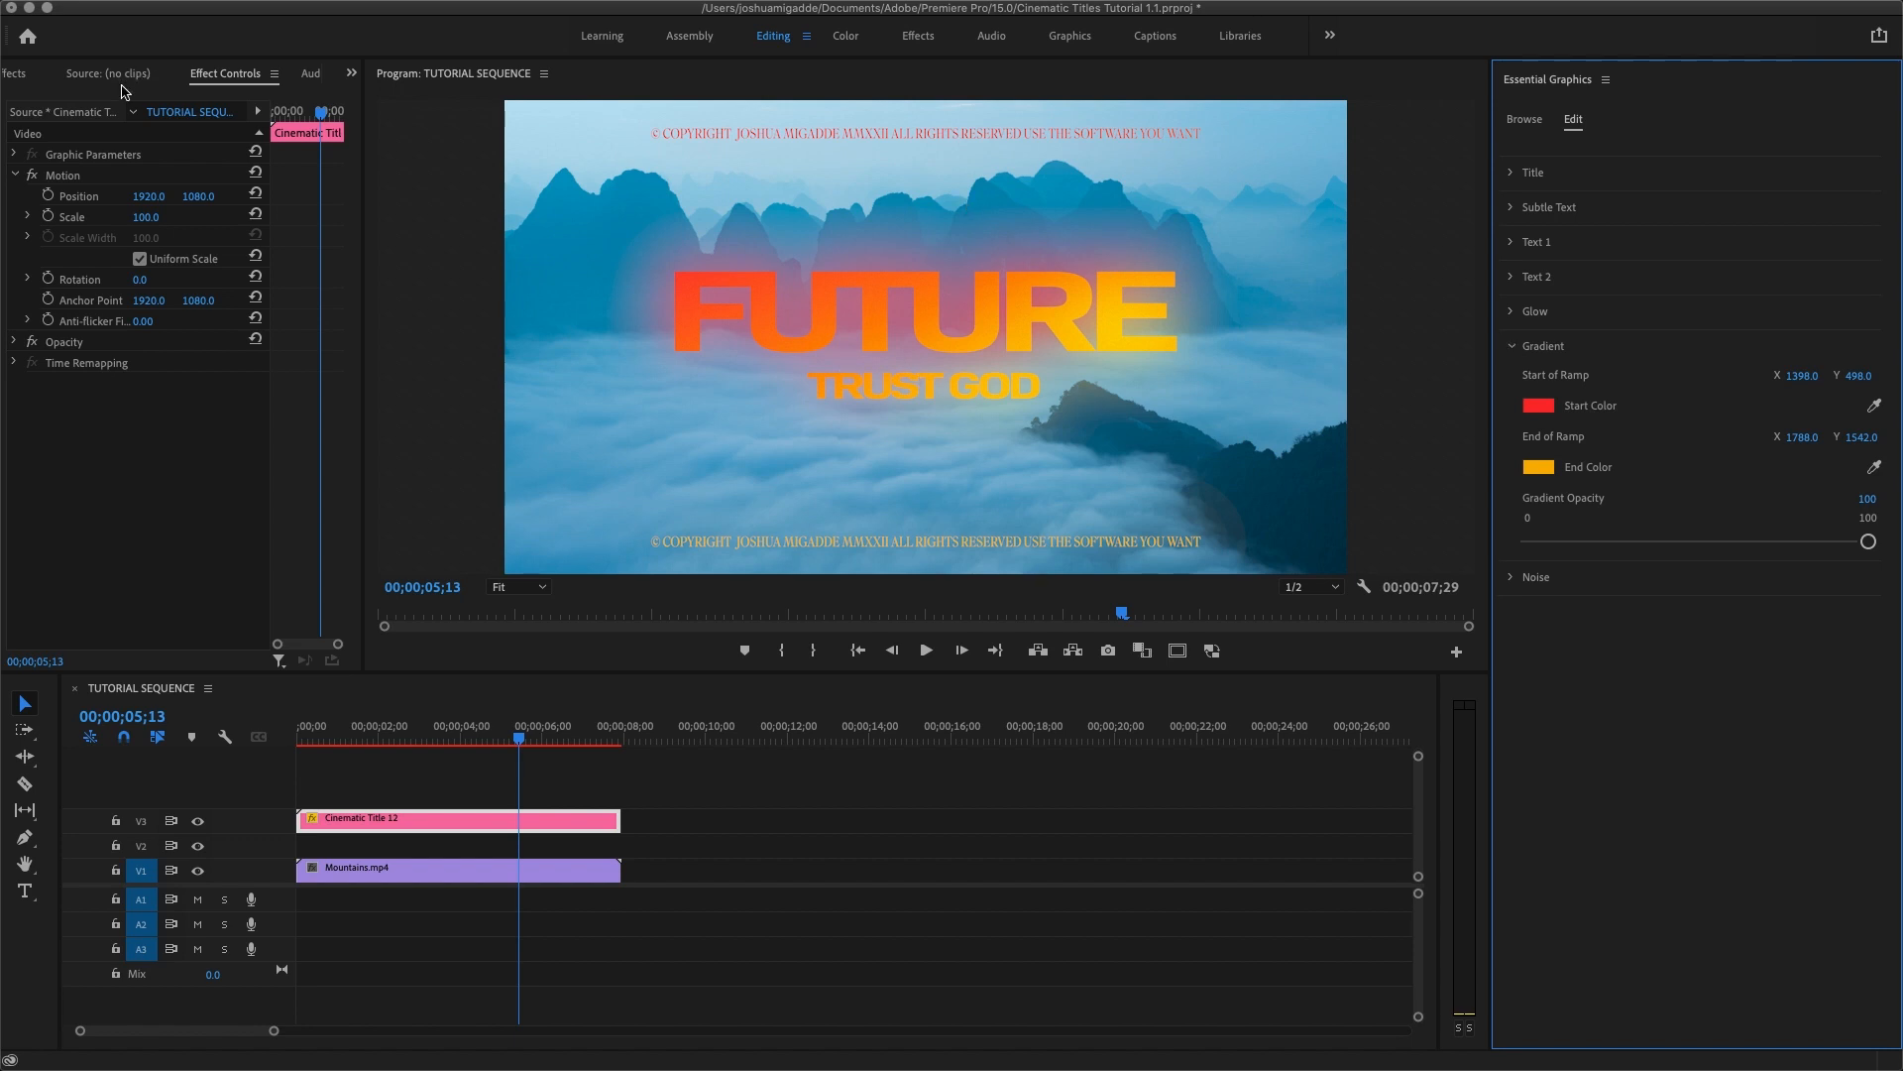
# - Search the effects library for the Tint effect, then clear the search
pyautogui.click(117, 76)
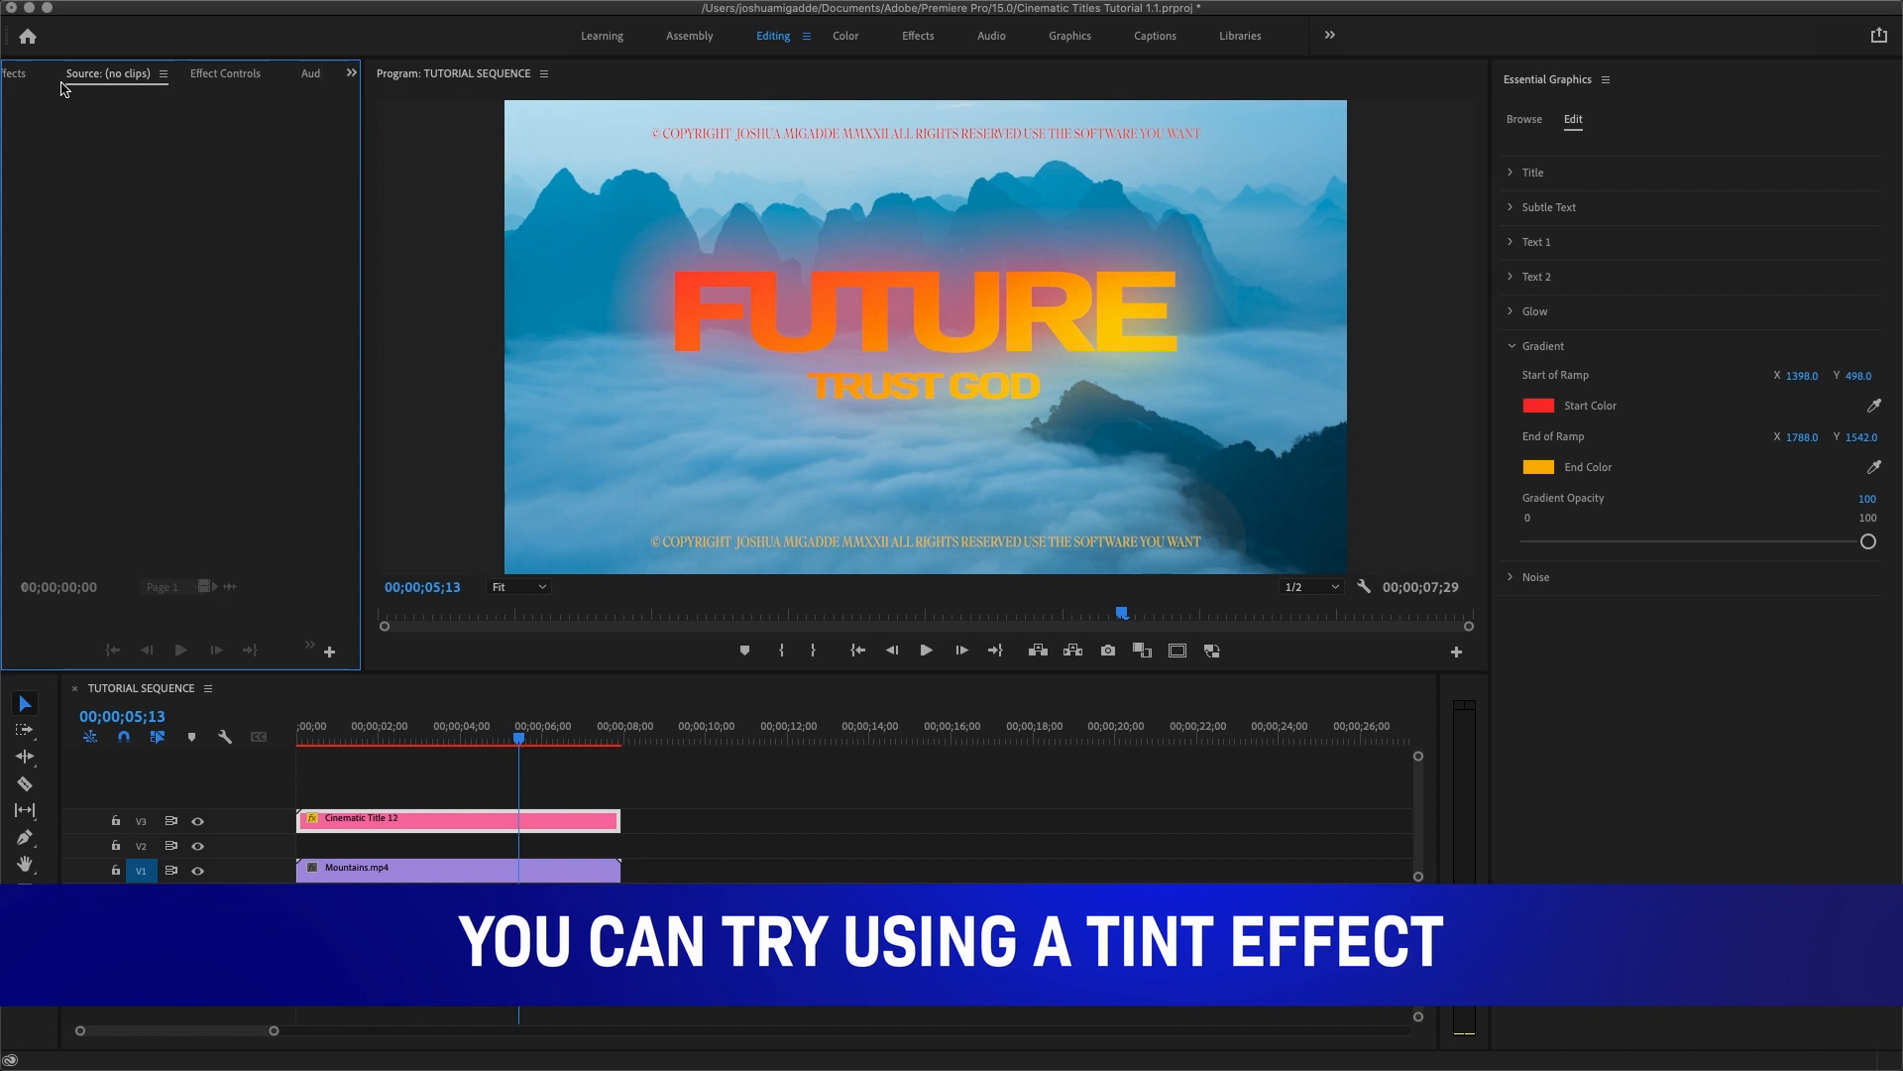
pyautogui.click(14, 73)
pyautogui.click(111, 104)
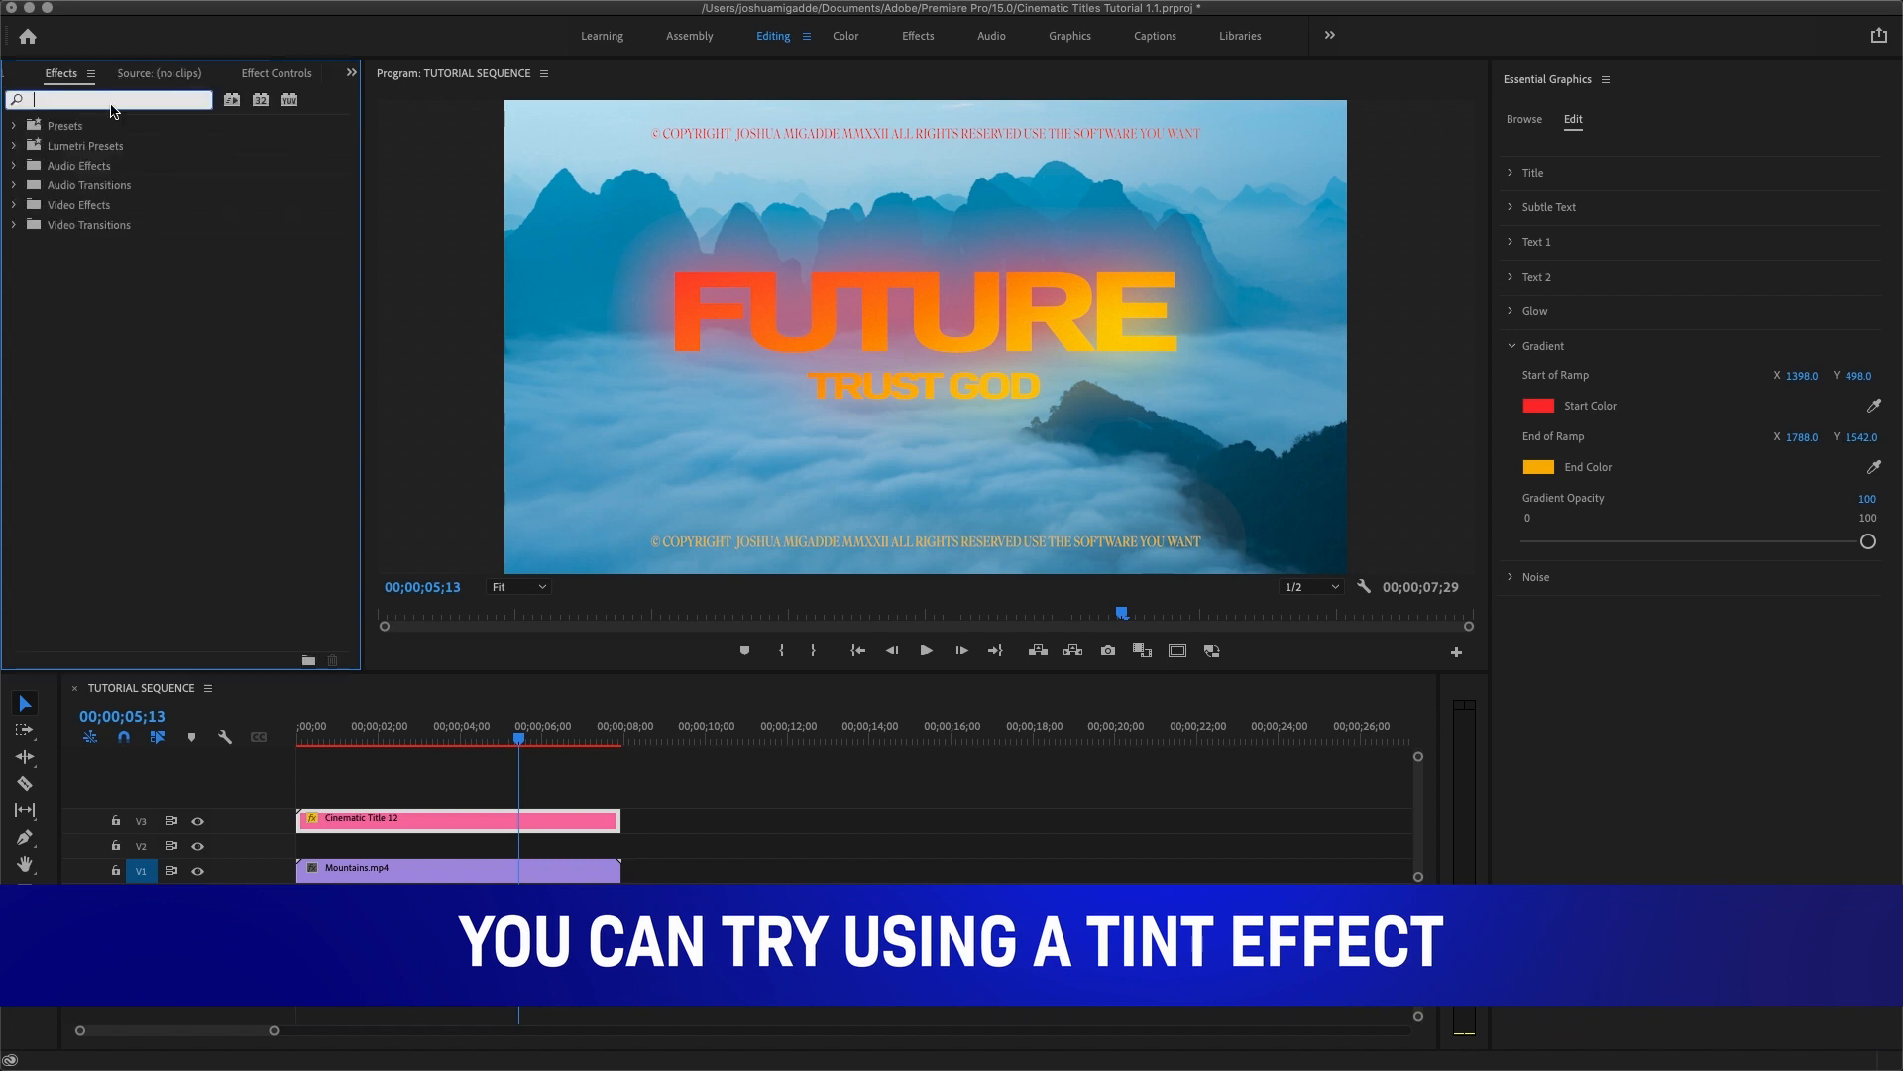
pyautogui.write('tint')
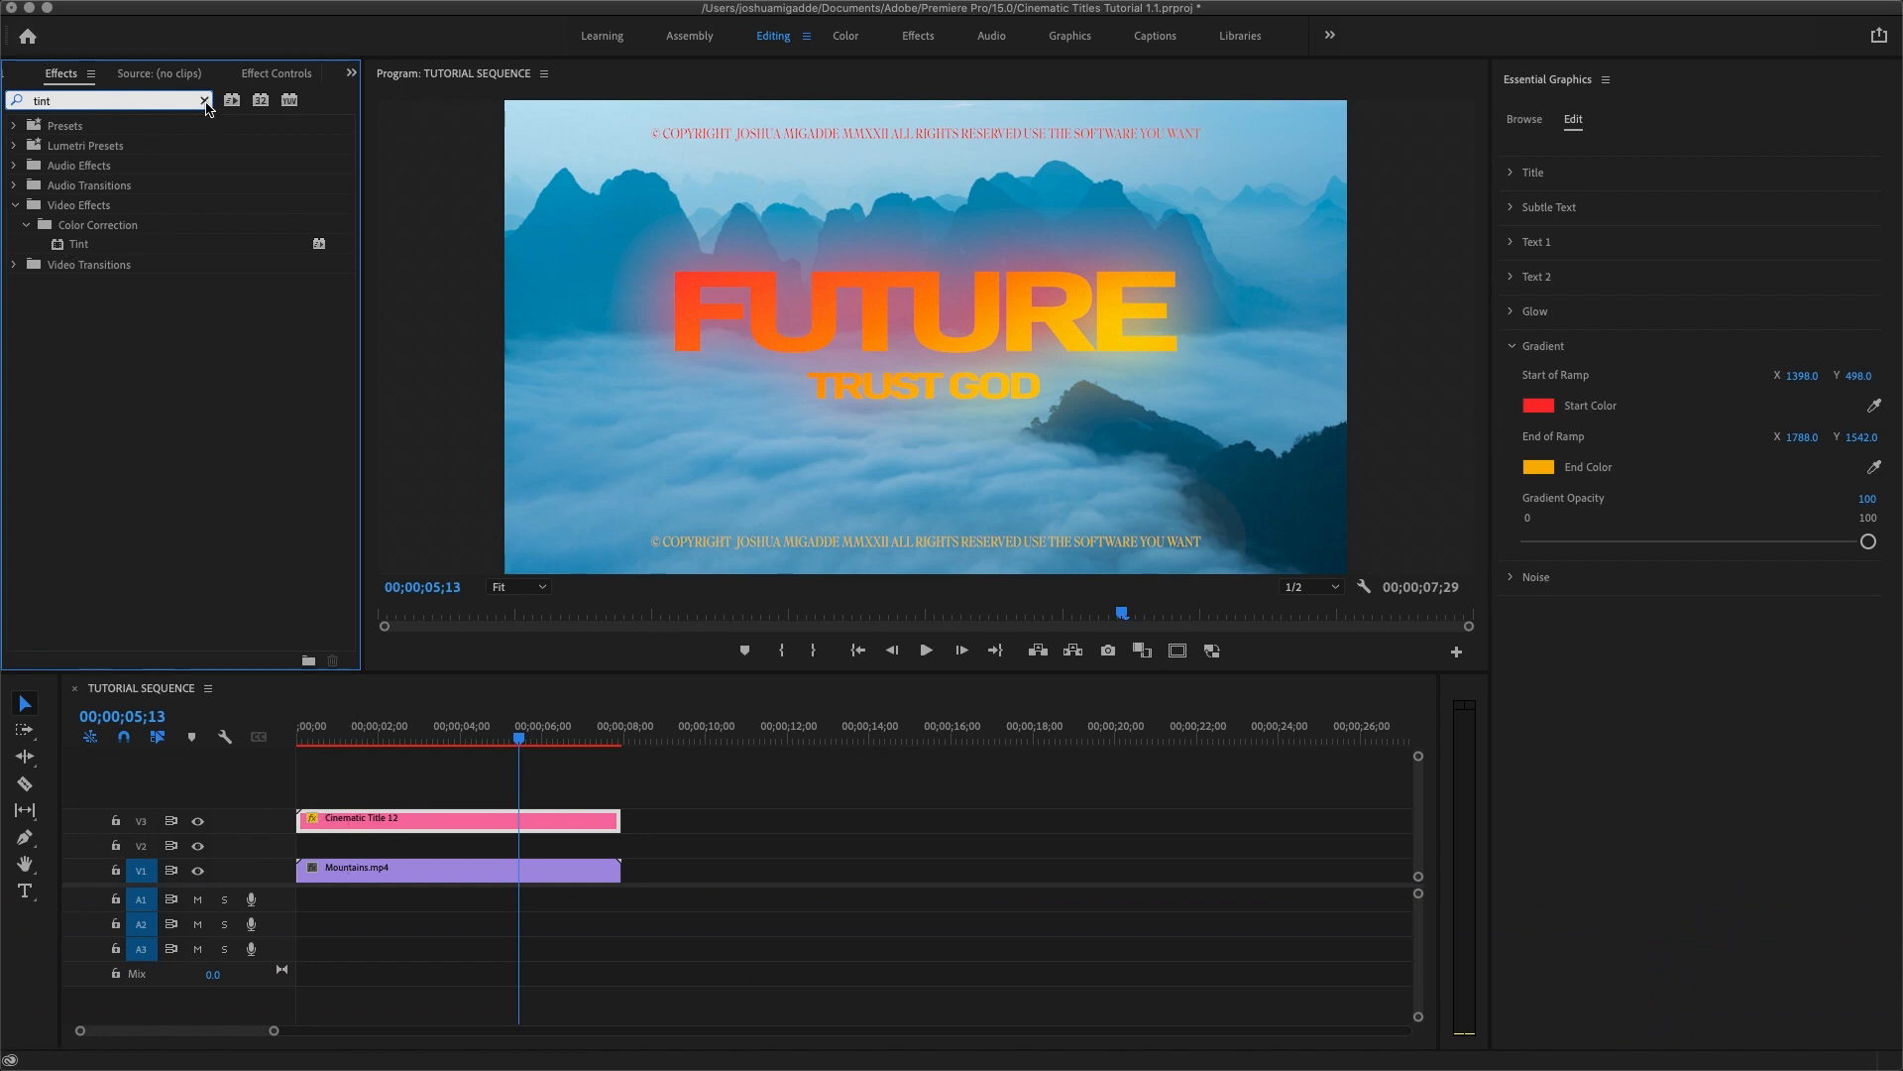
pyautogui.click(204, 102)
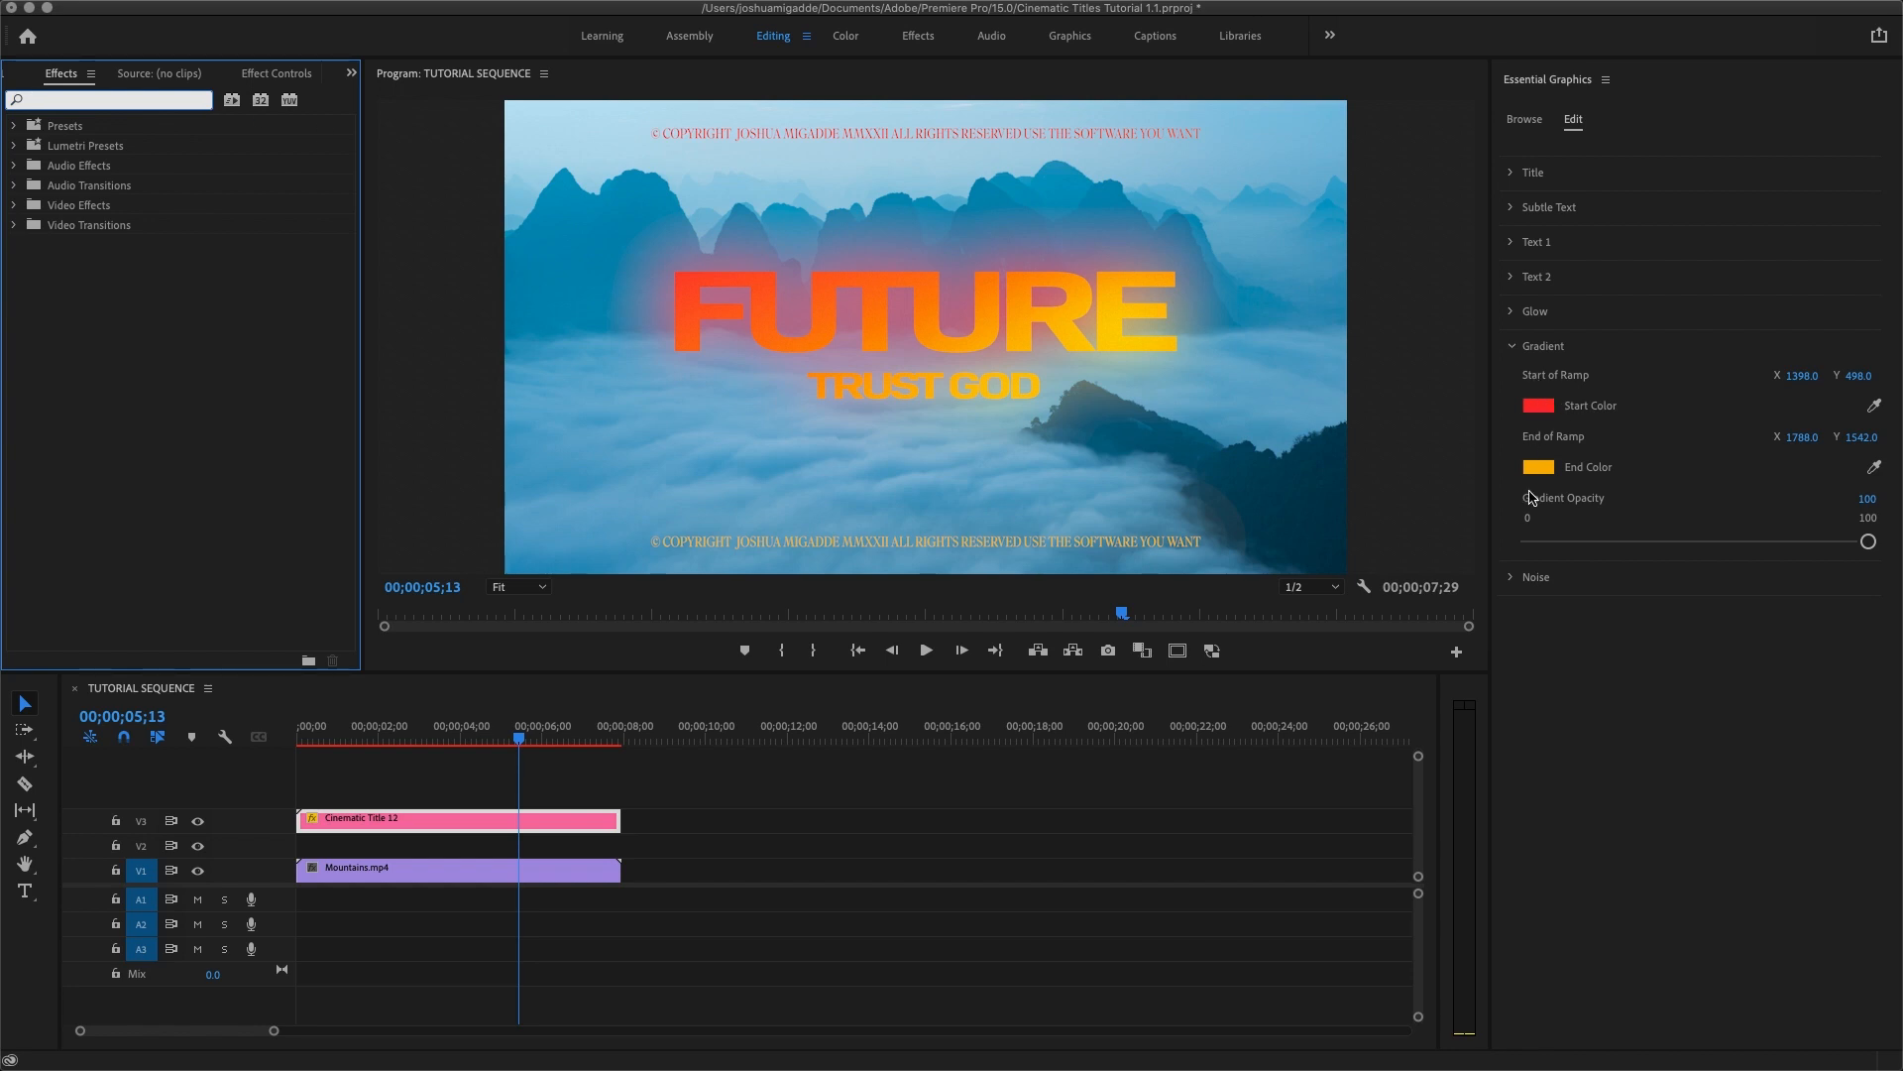
# - Set the Cinematic Title 12 Glow Radius to 73 and its Glow Intensity to 3
pyautogui.click(1513, 314)
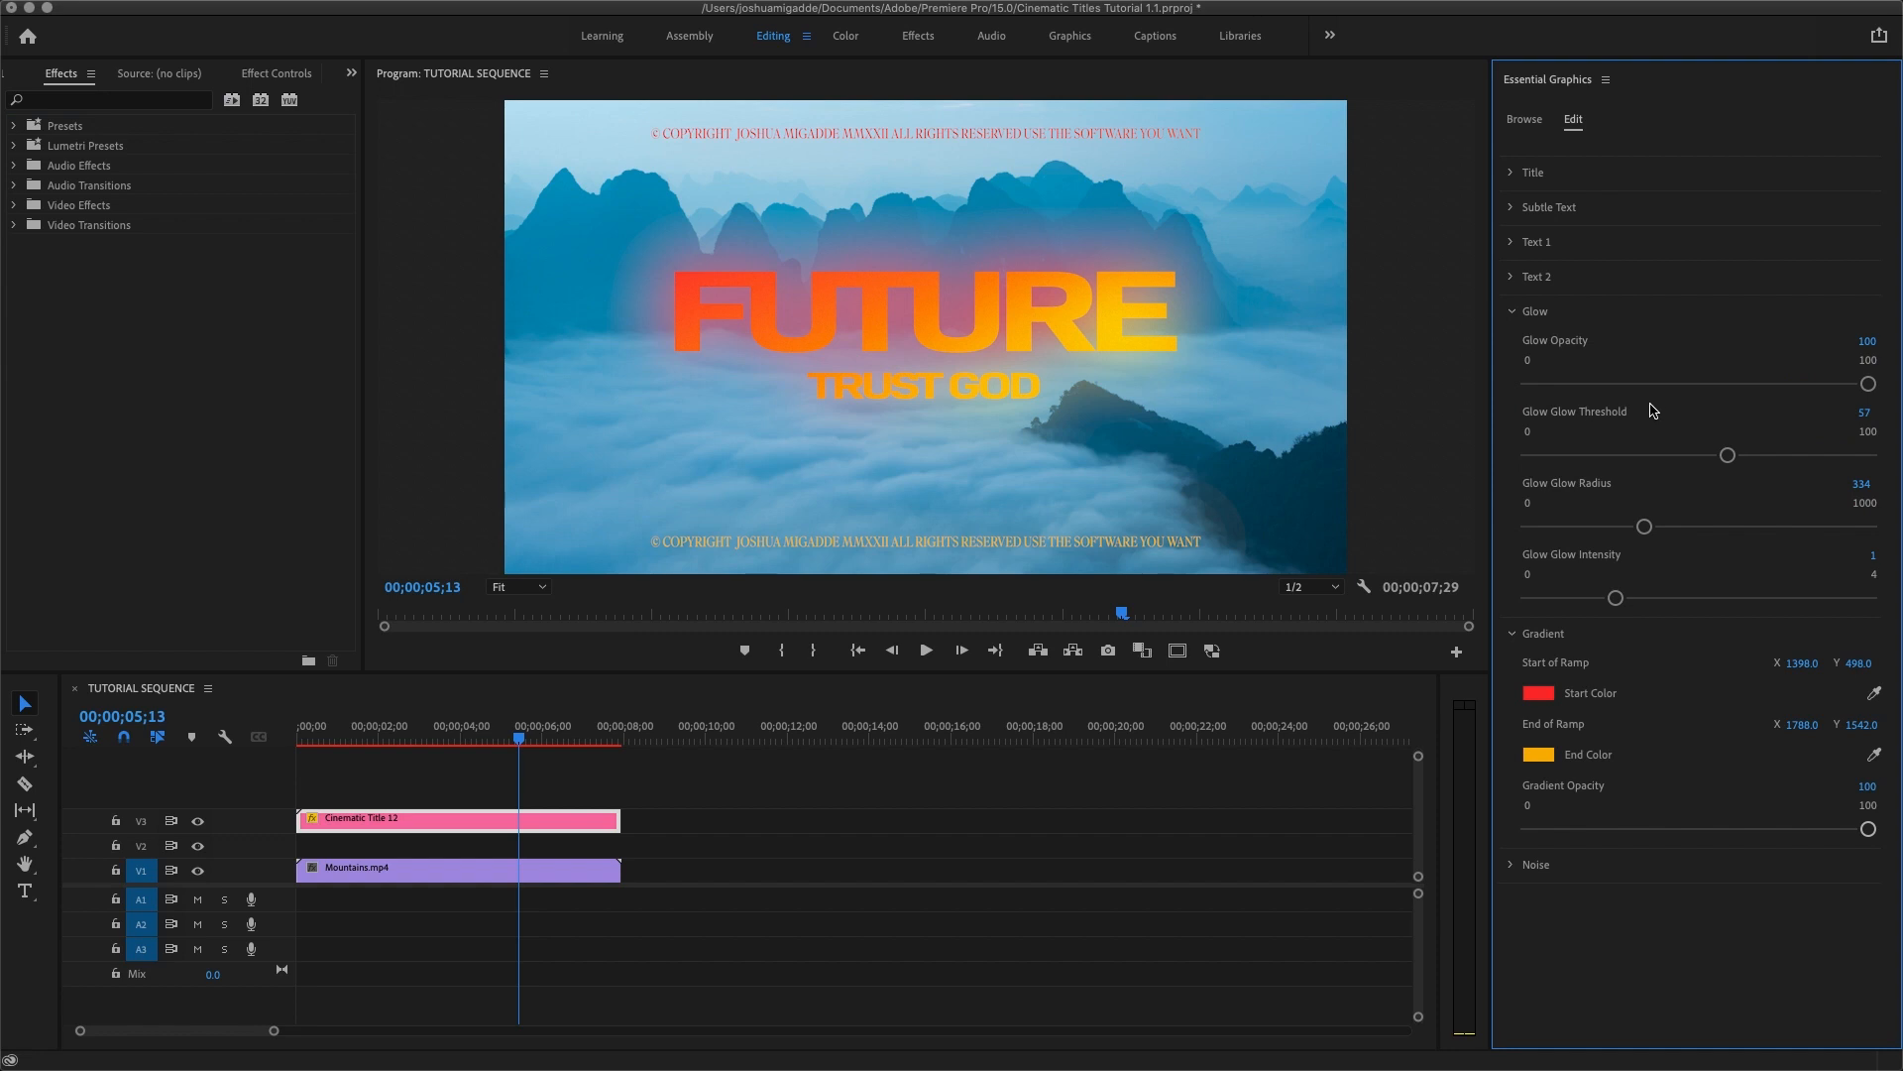
pyautogui.moveTo(1644, 528); pyautogui.dragTo(1557, 542)
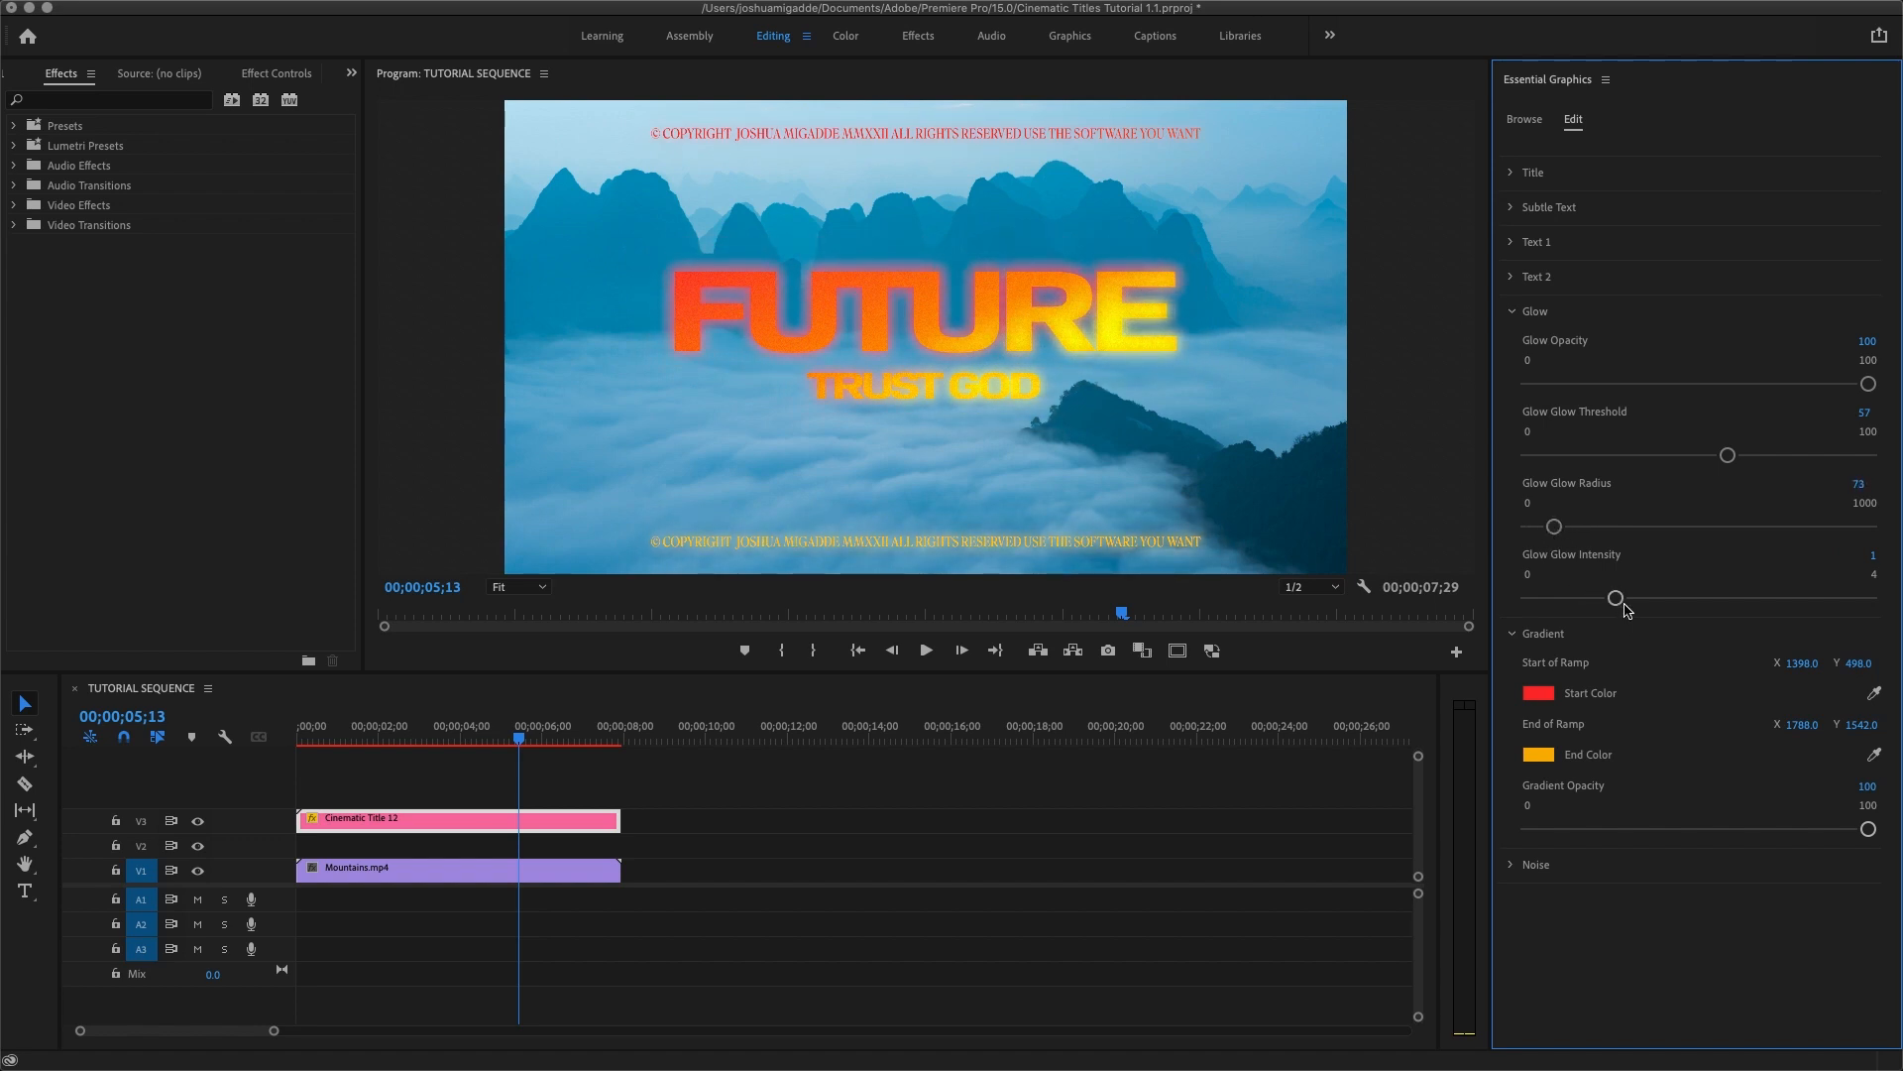
pyautogui.moveTo(1616, 599); pyautogui.dragTo(1760, 583)
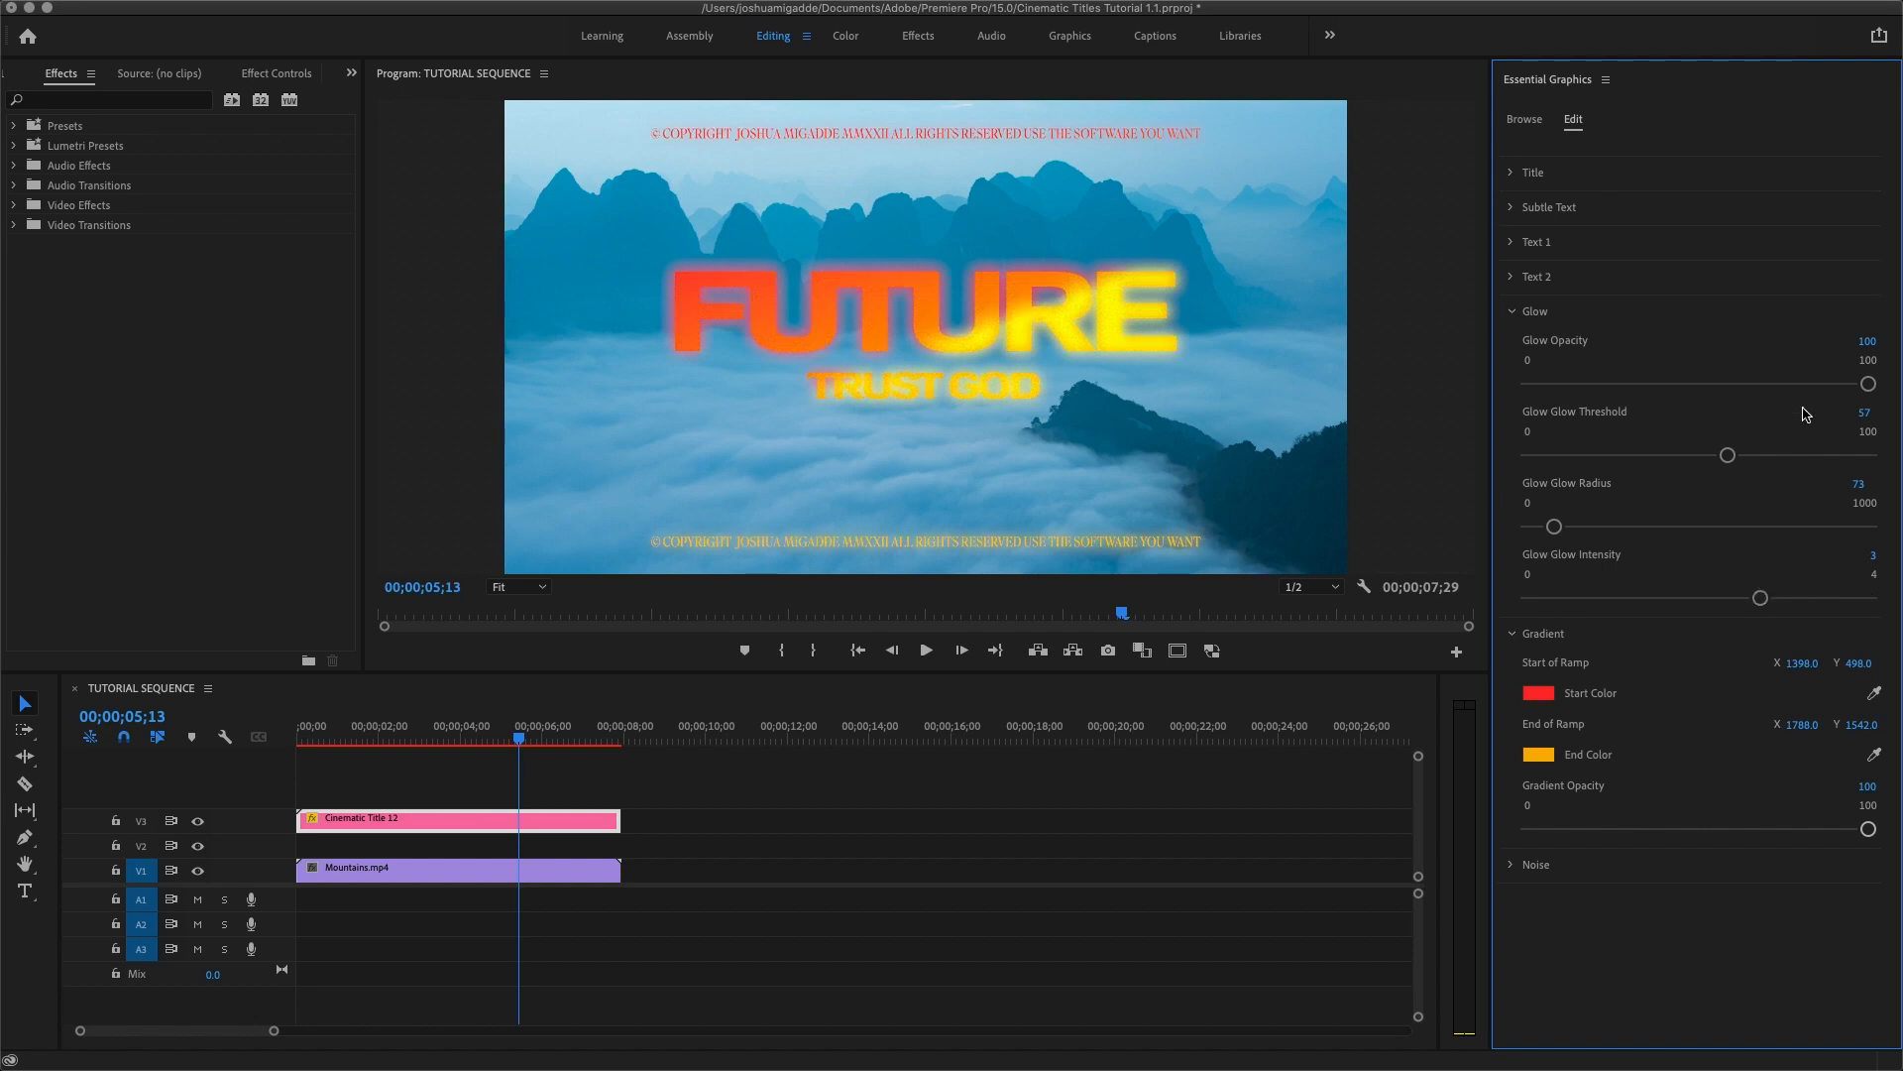
# - Set the title's Glow Threshold to 70 and greatly increase its Glow Radius to spread the glow
pyautogui.click(1734, 455)
pyautogui.moveTo(1734, 455)
pyautogui.mouseDown()
pyautogui.moveTo(1665, 456)
pyautogui.moveTo(1769, 459)
pyautogui.mouseUp()
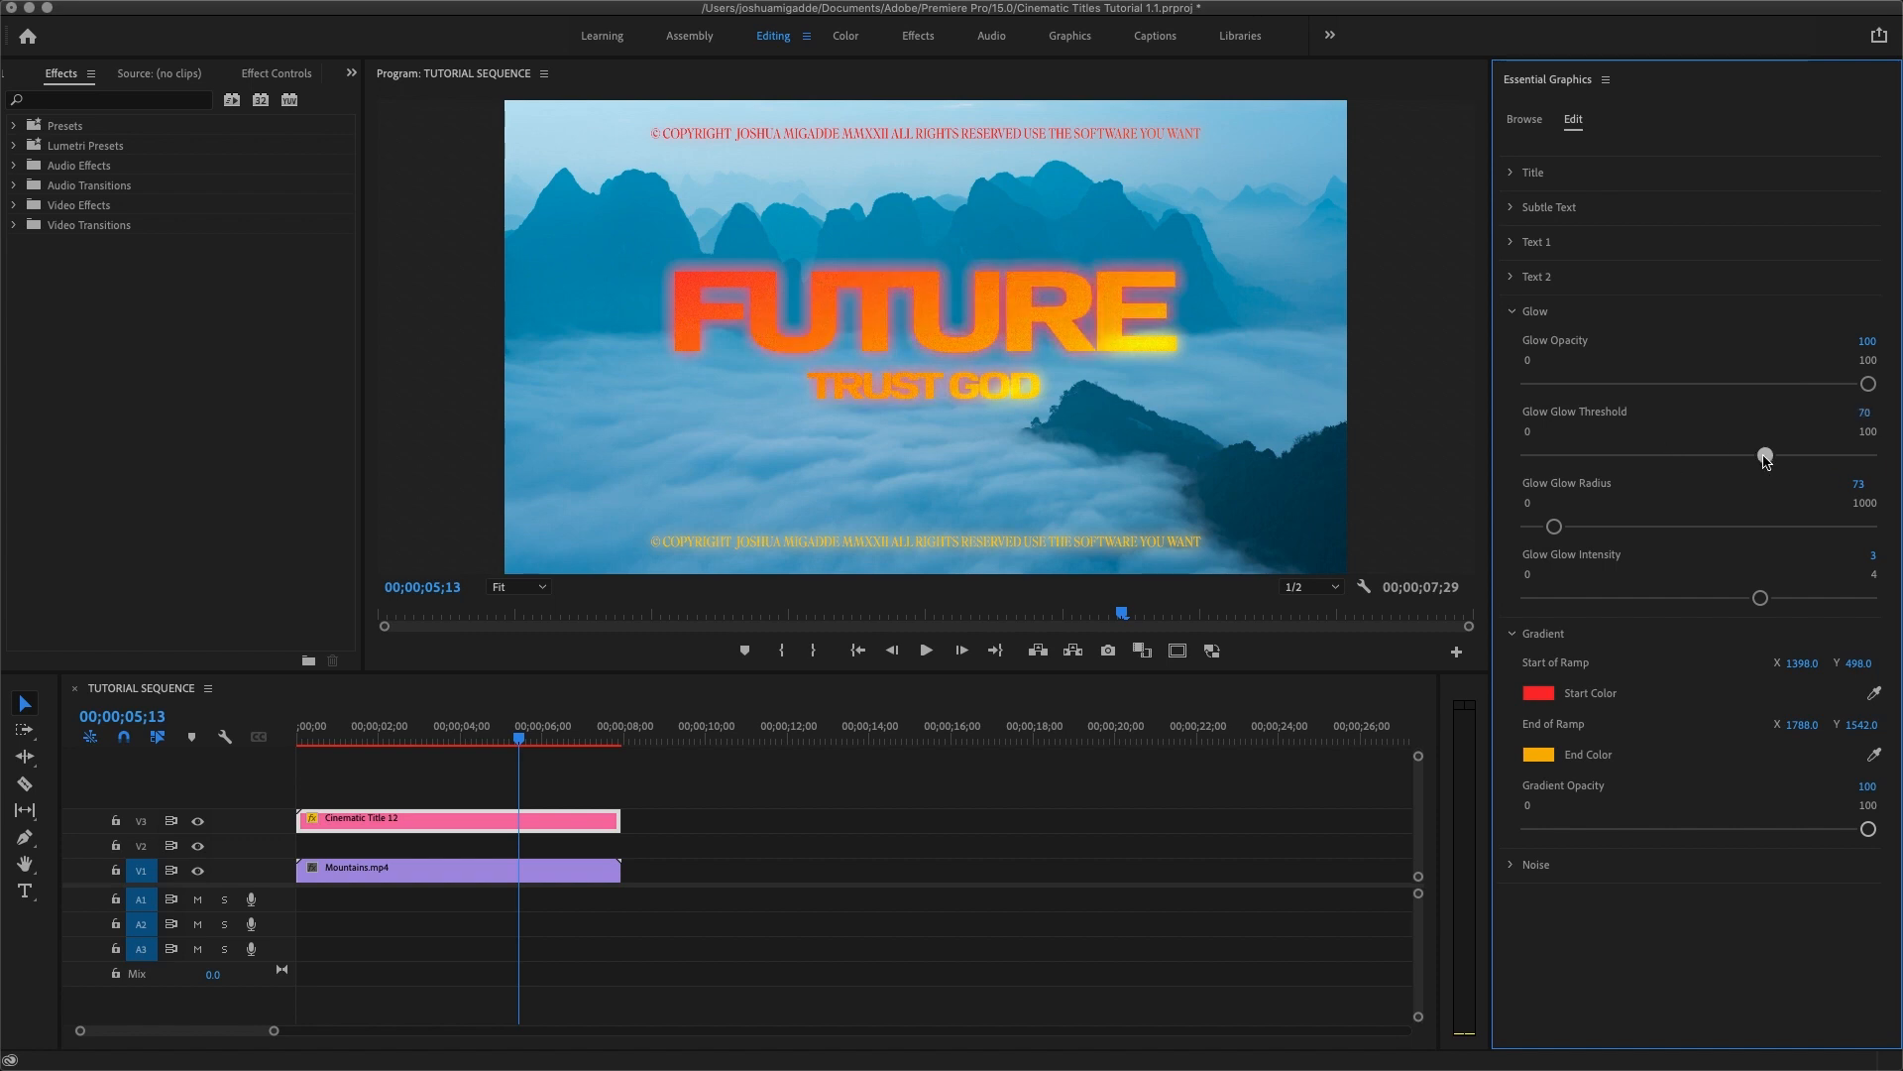
pyautogui.moveTo(1641, 526); pyautogui.dragTo(1872, 528)
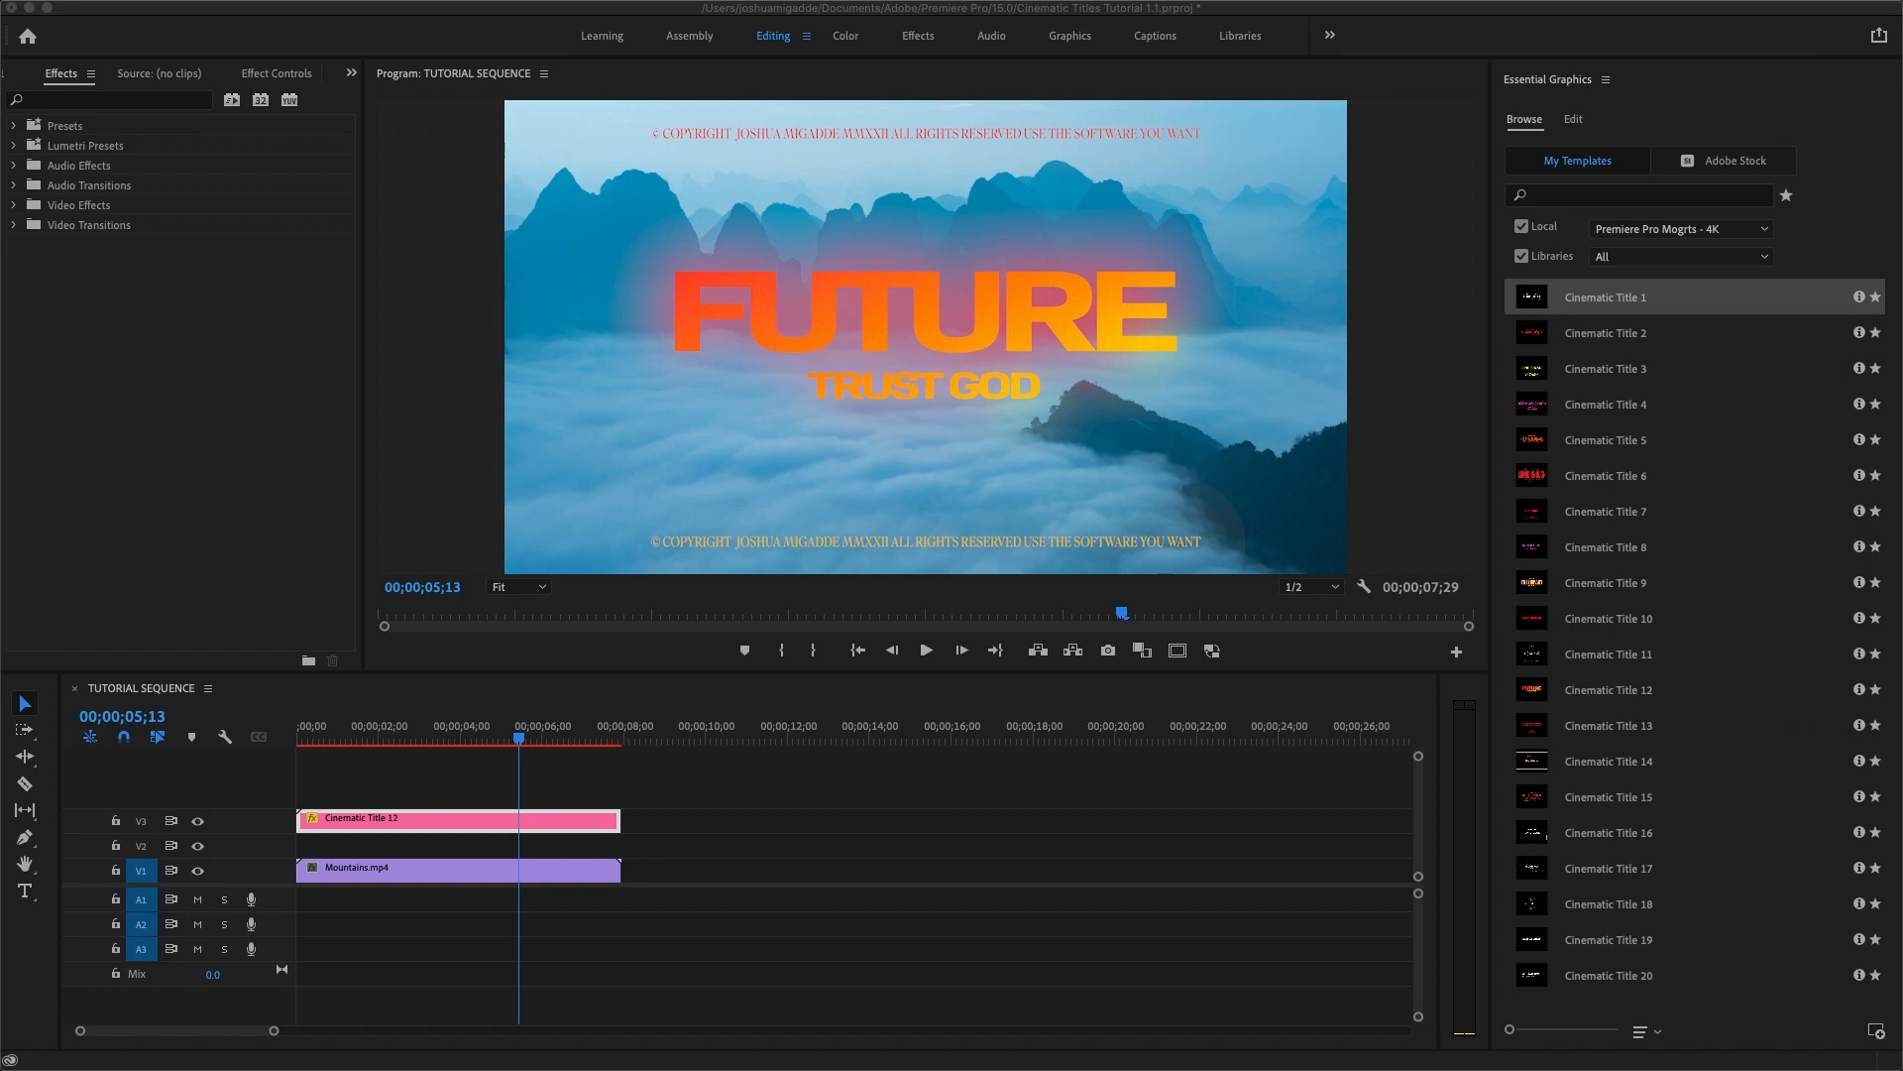
# - Open the Cinematic Titles Vol 1 8K folder and examine its After Effects, Photoshop and Premiere Pro Mogrts files
pyautogui.moveTo(2, 283); pyautogui.dragTo(510, 230)
pyautogui.click(544, 281)
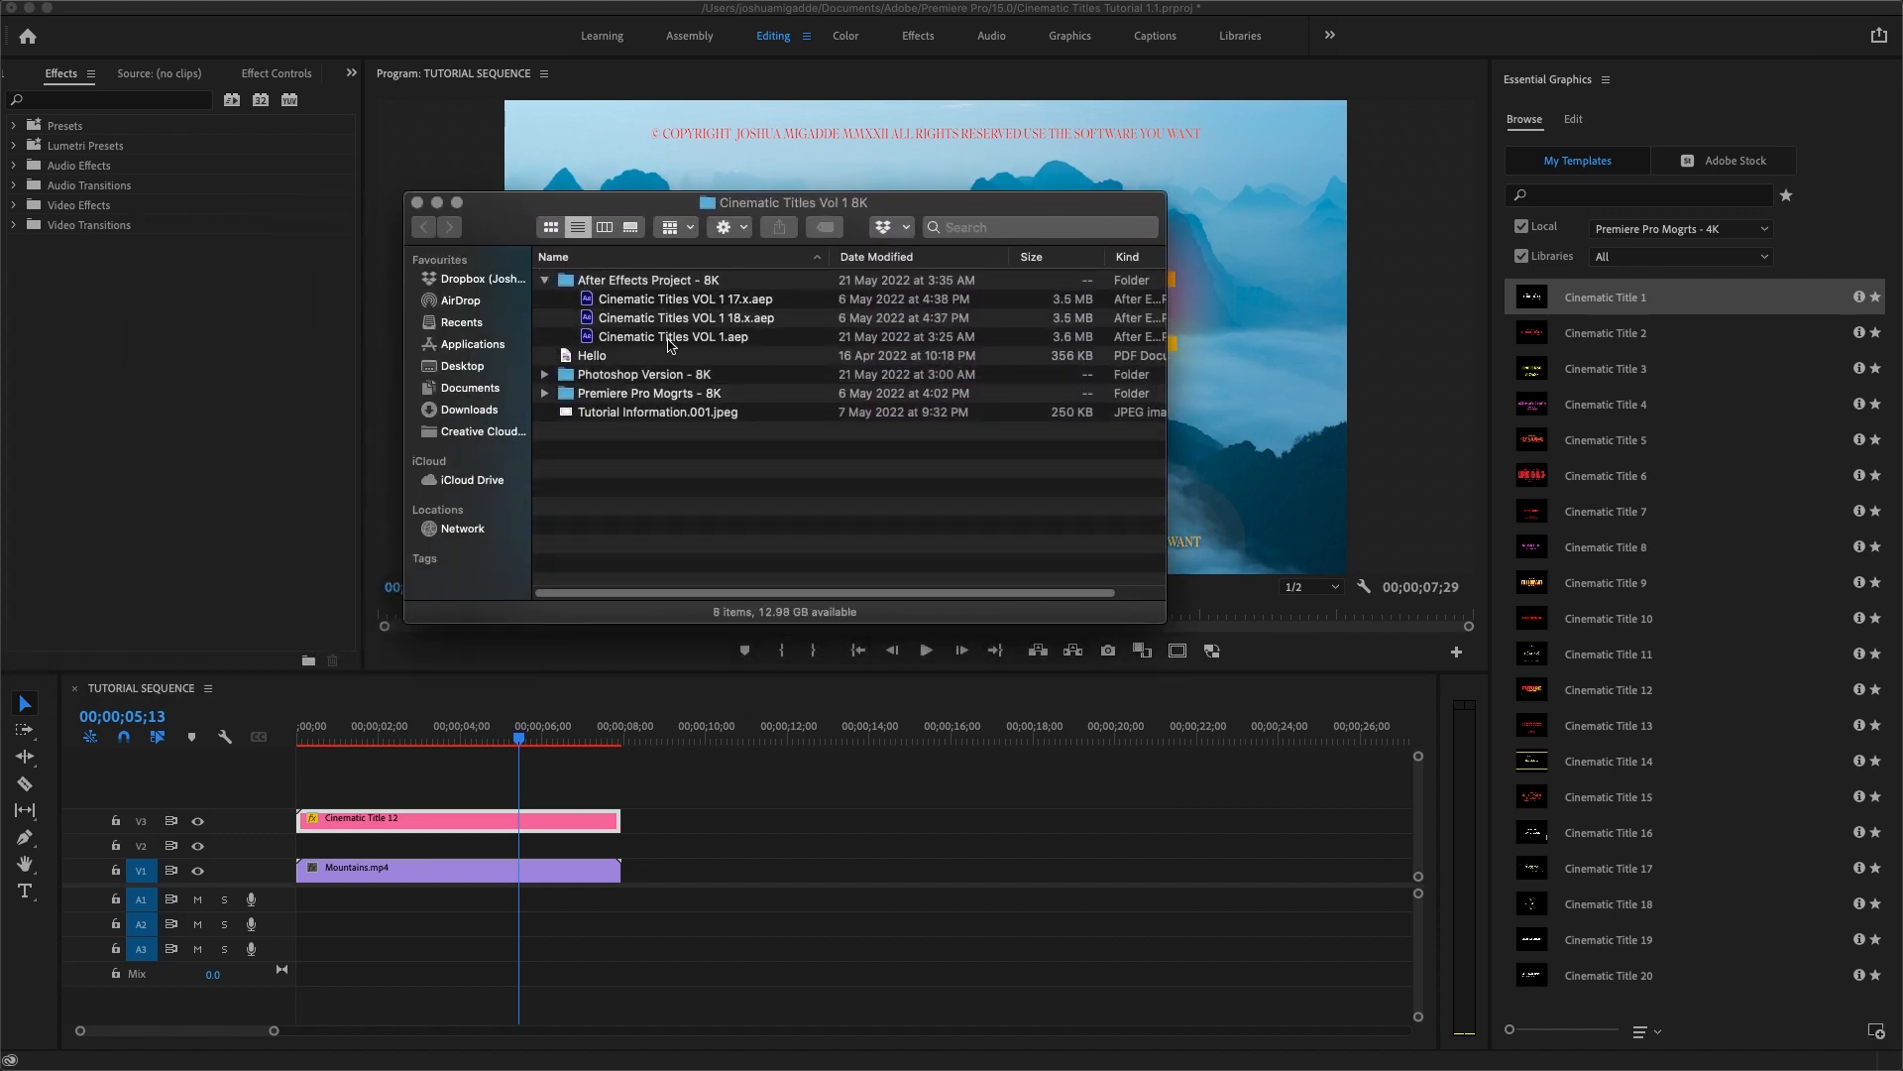
pyautogui.click(544, 375)
pyautogui.scroll(-5, 719, 428)
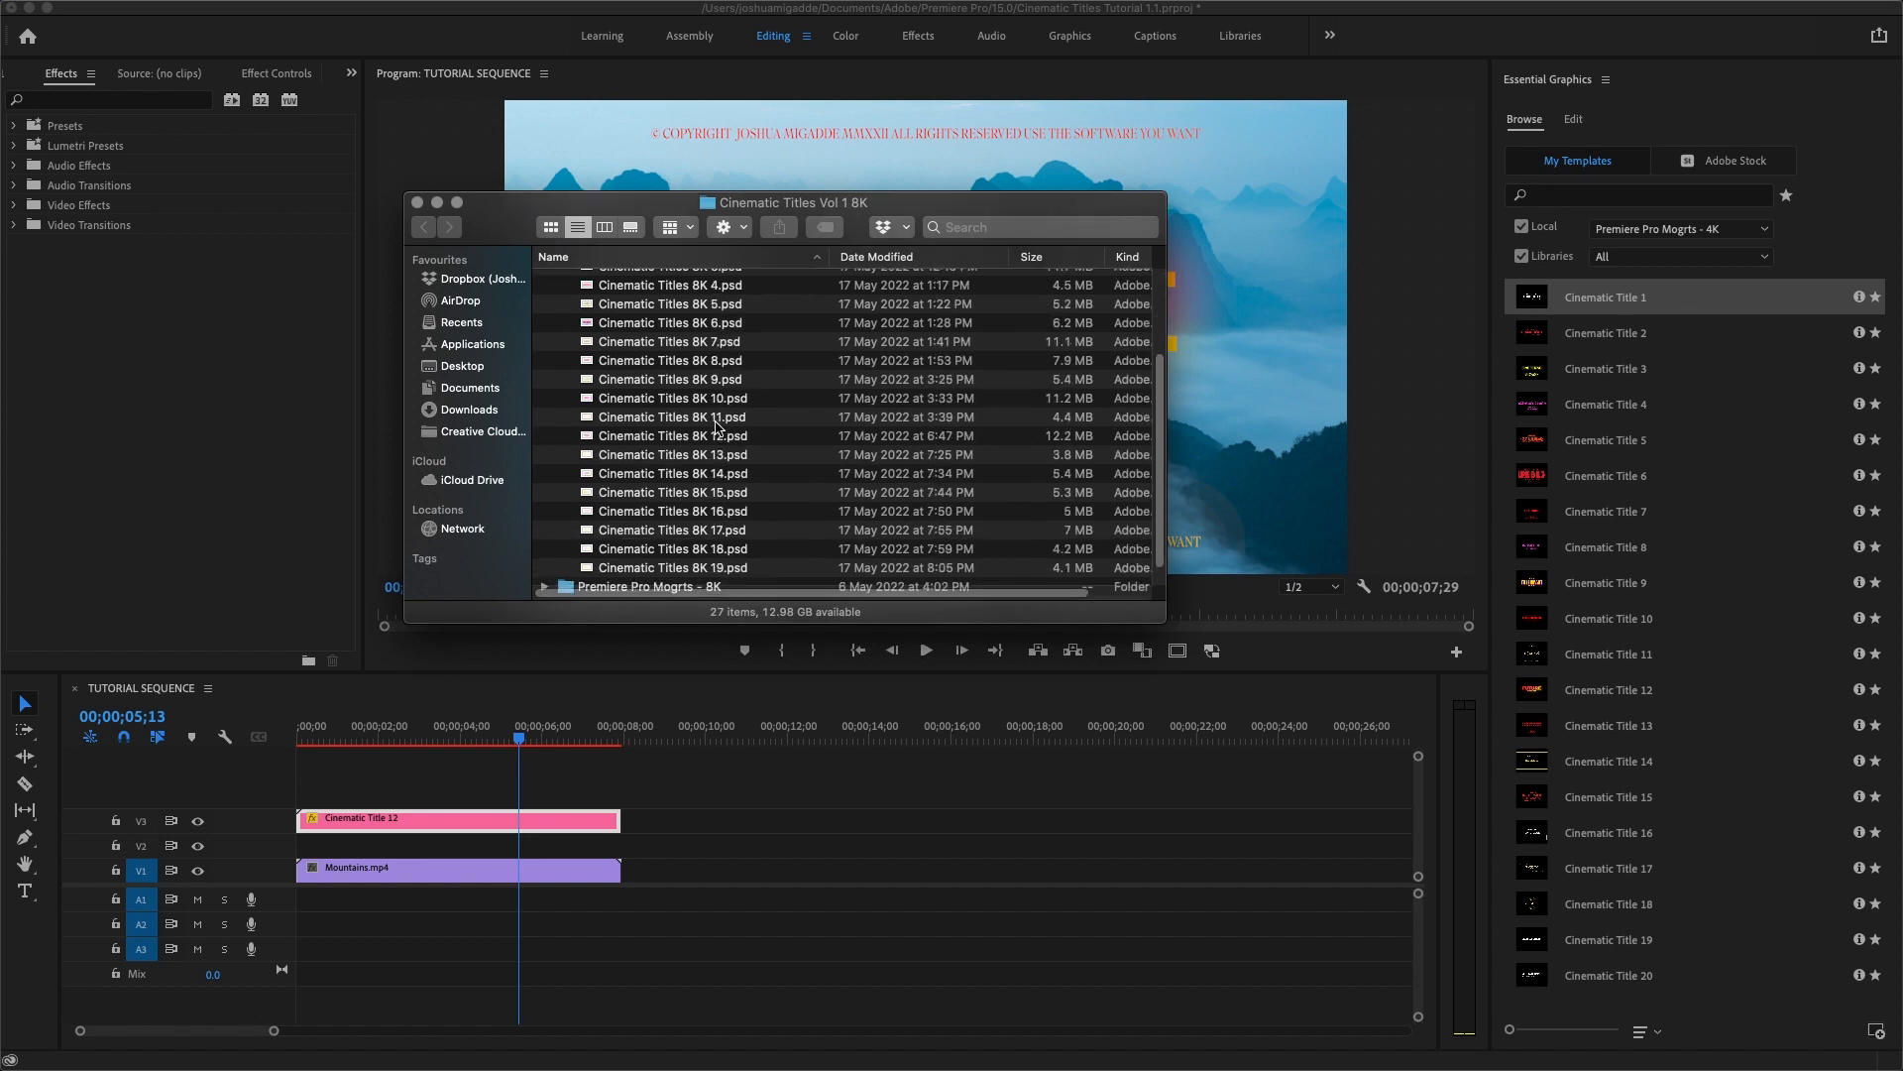
pyautogui.scroll(3, 718, 428)
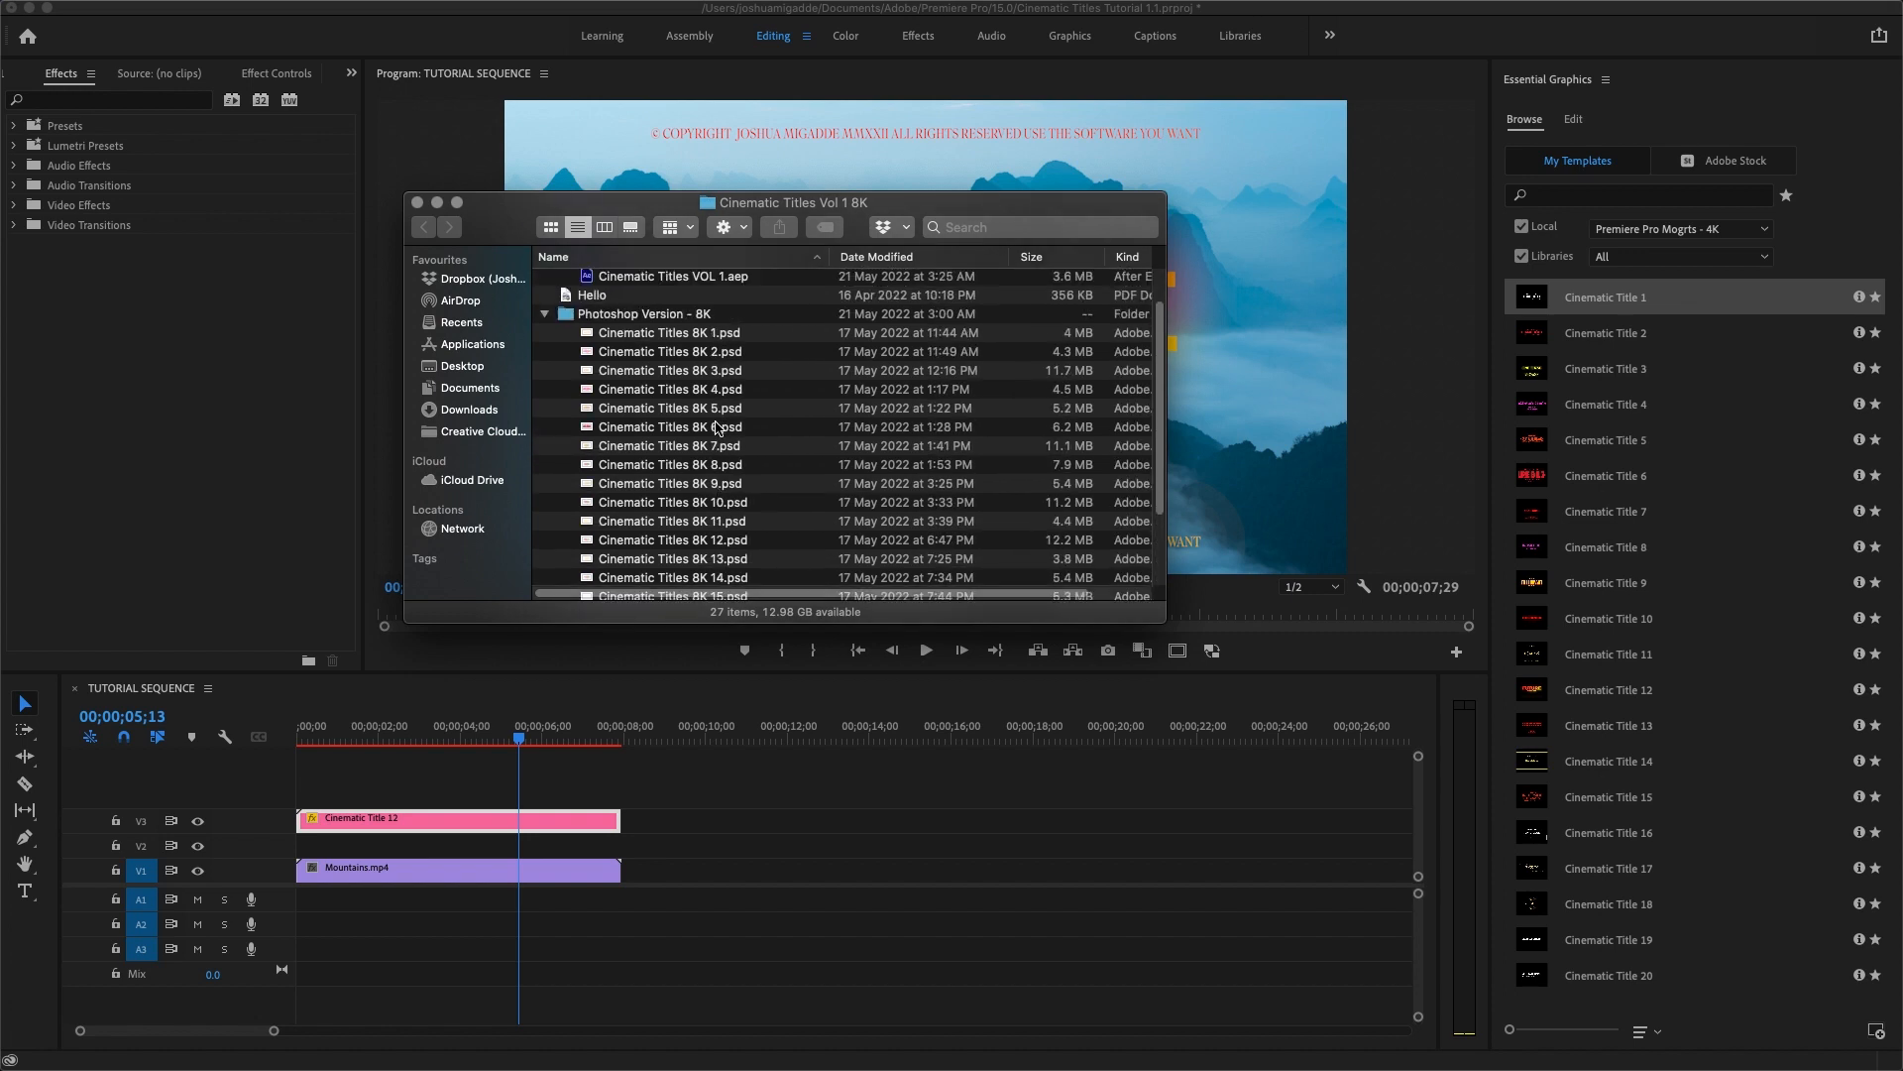
pyautogui.click(544, 313)
pyautogui.click(543, 393)
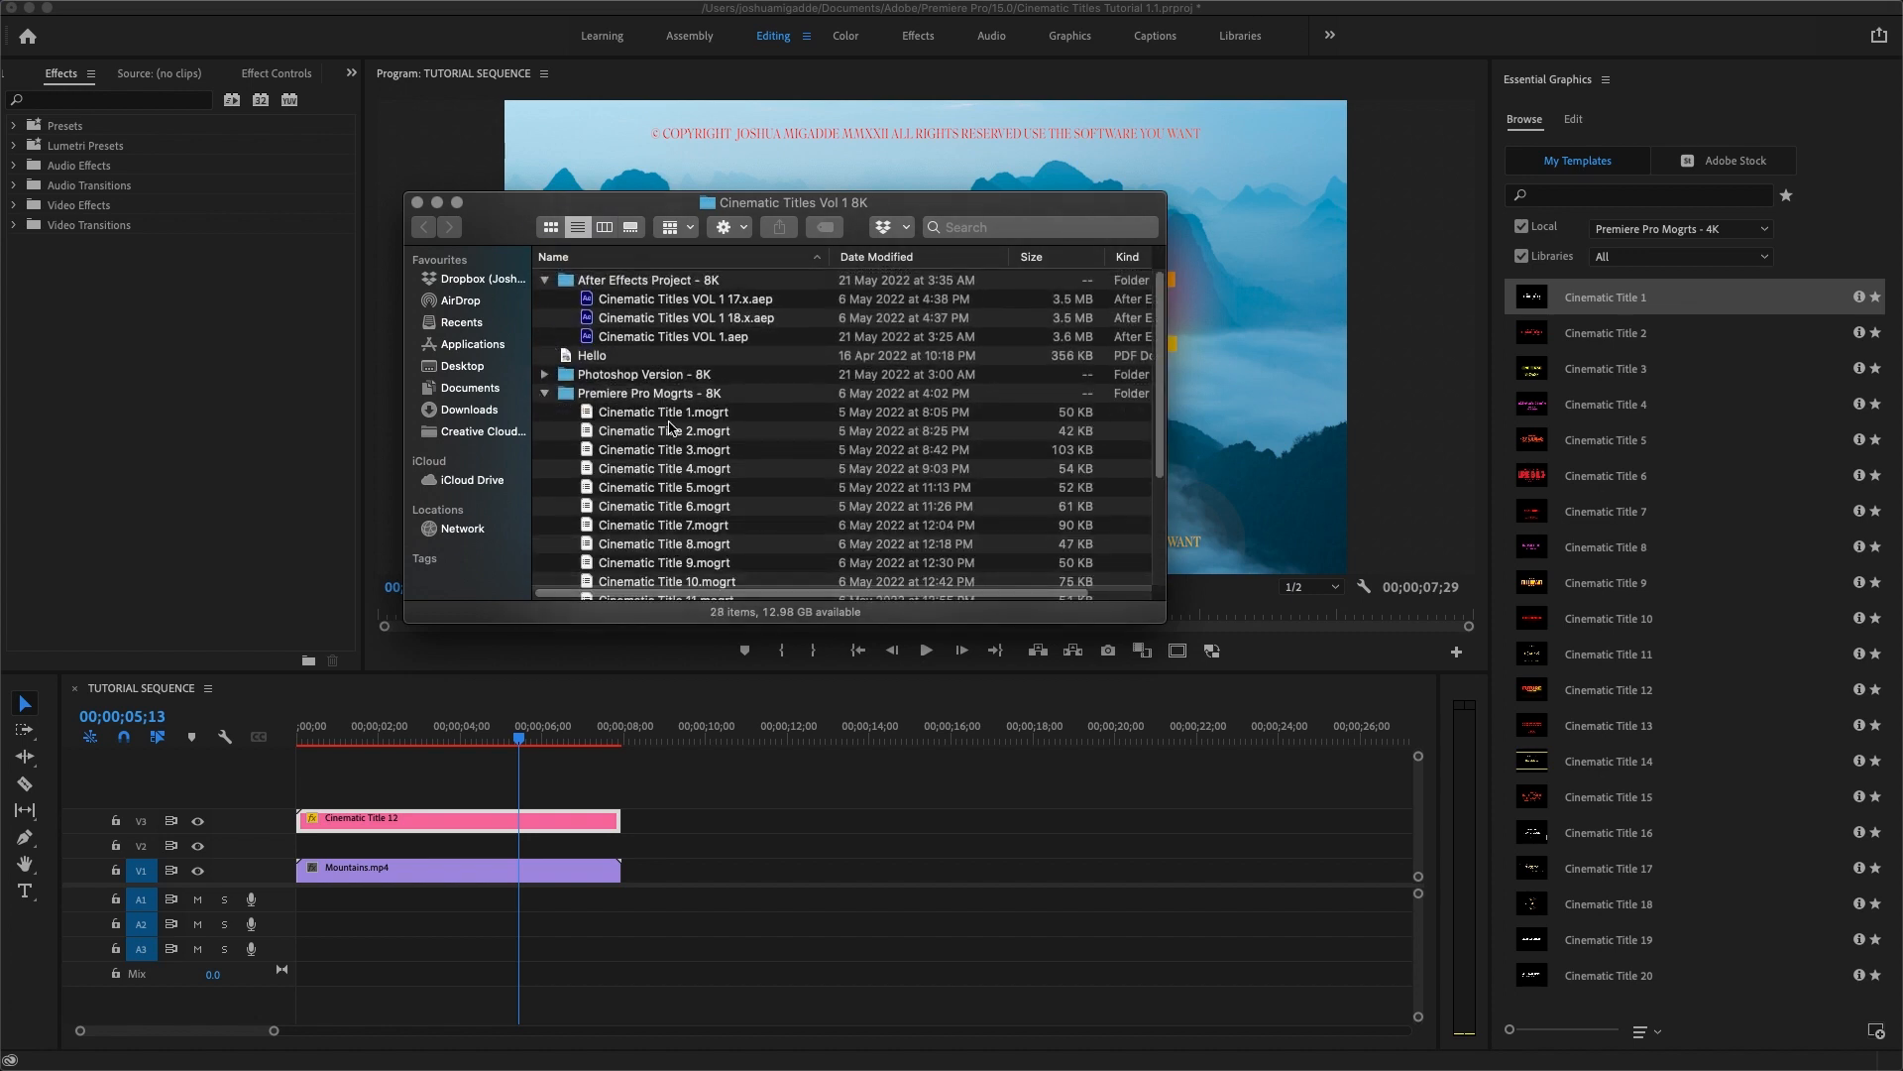
pyautogui.scroll(-5, 671, 426)
pyautogui.scroll(5, 671, 429)
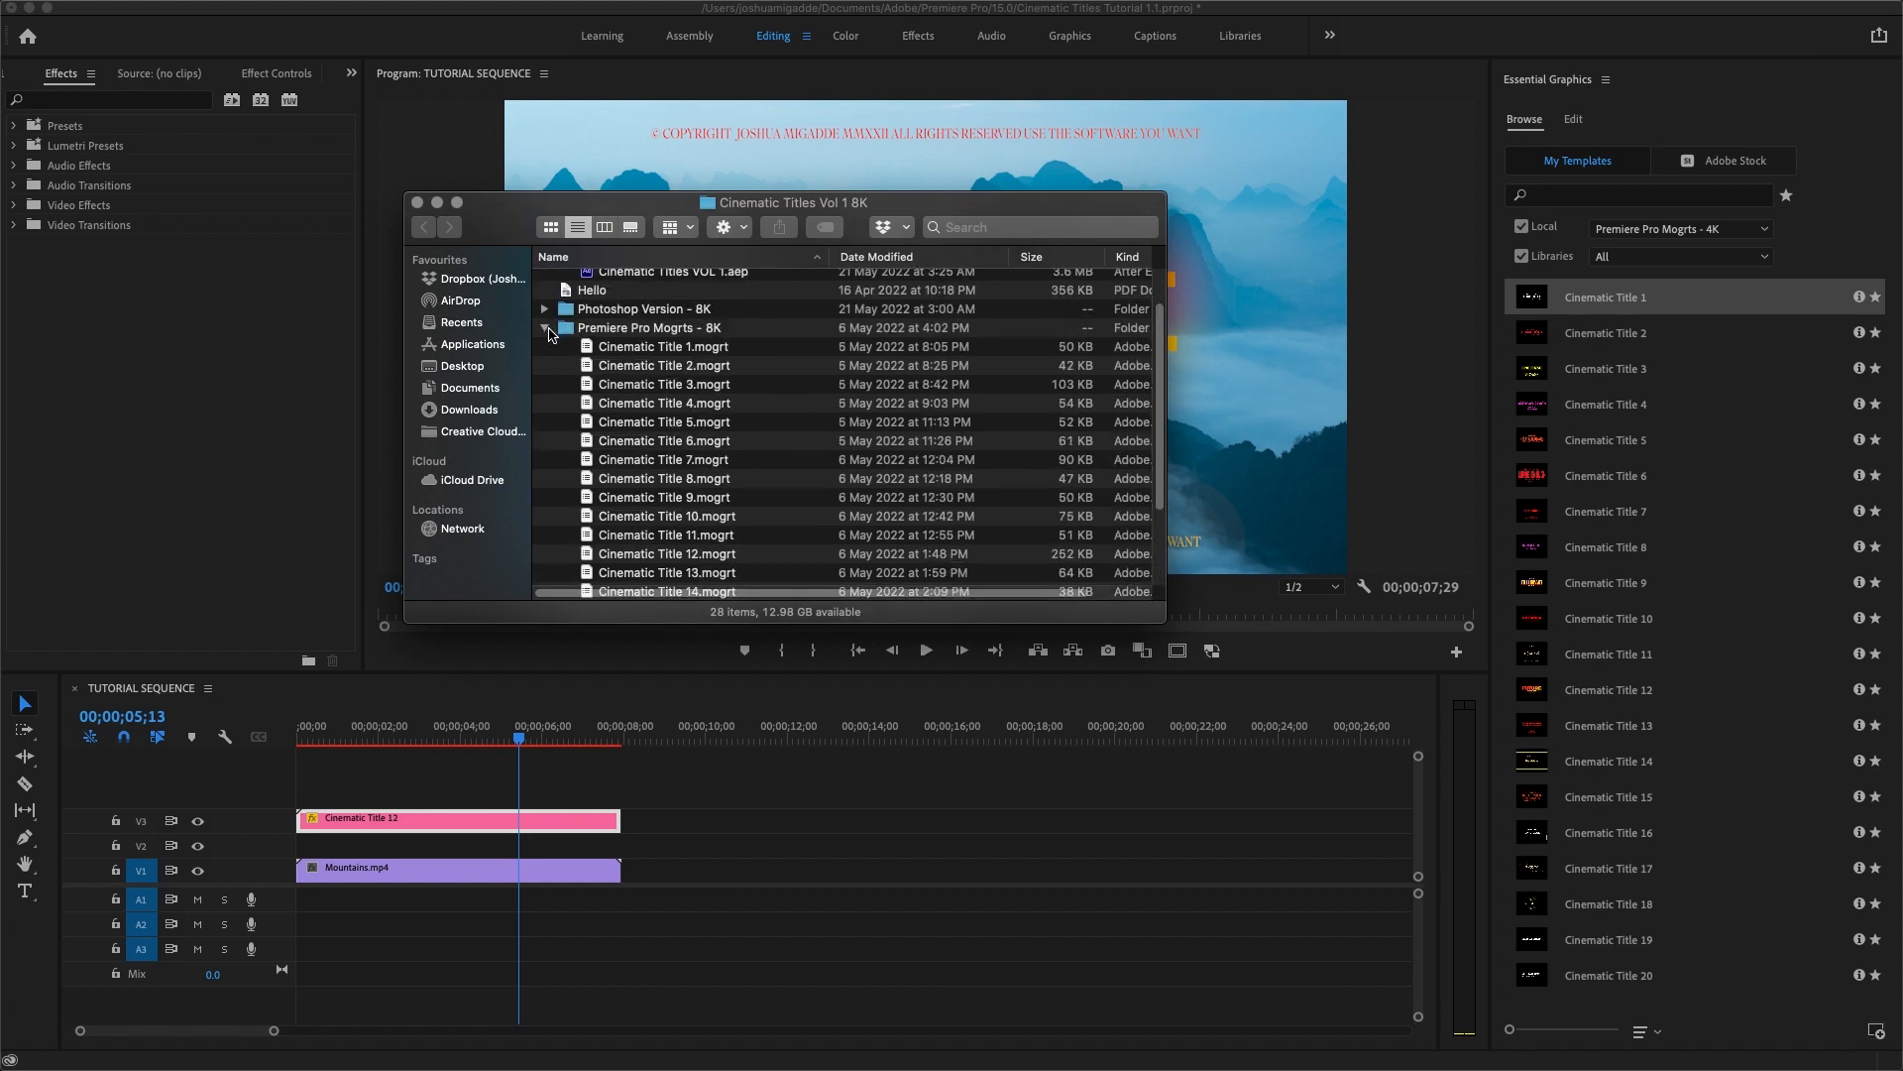
pyautogui.click(544, 308)
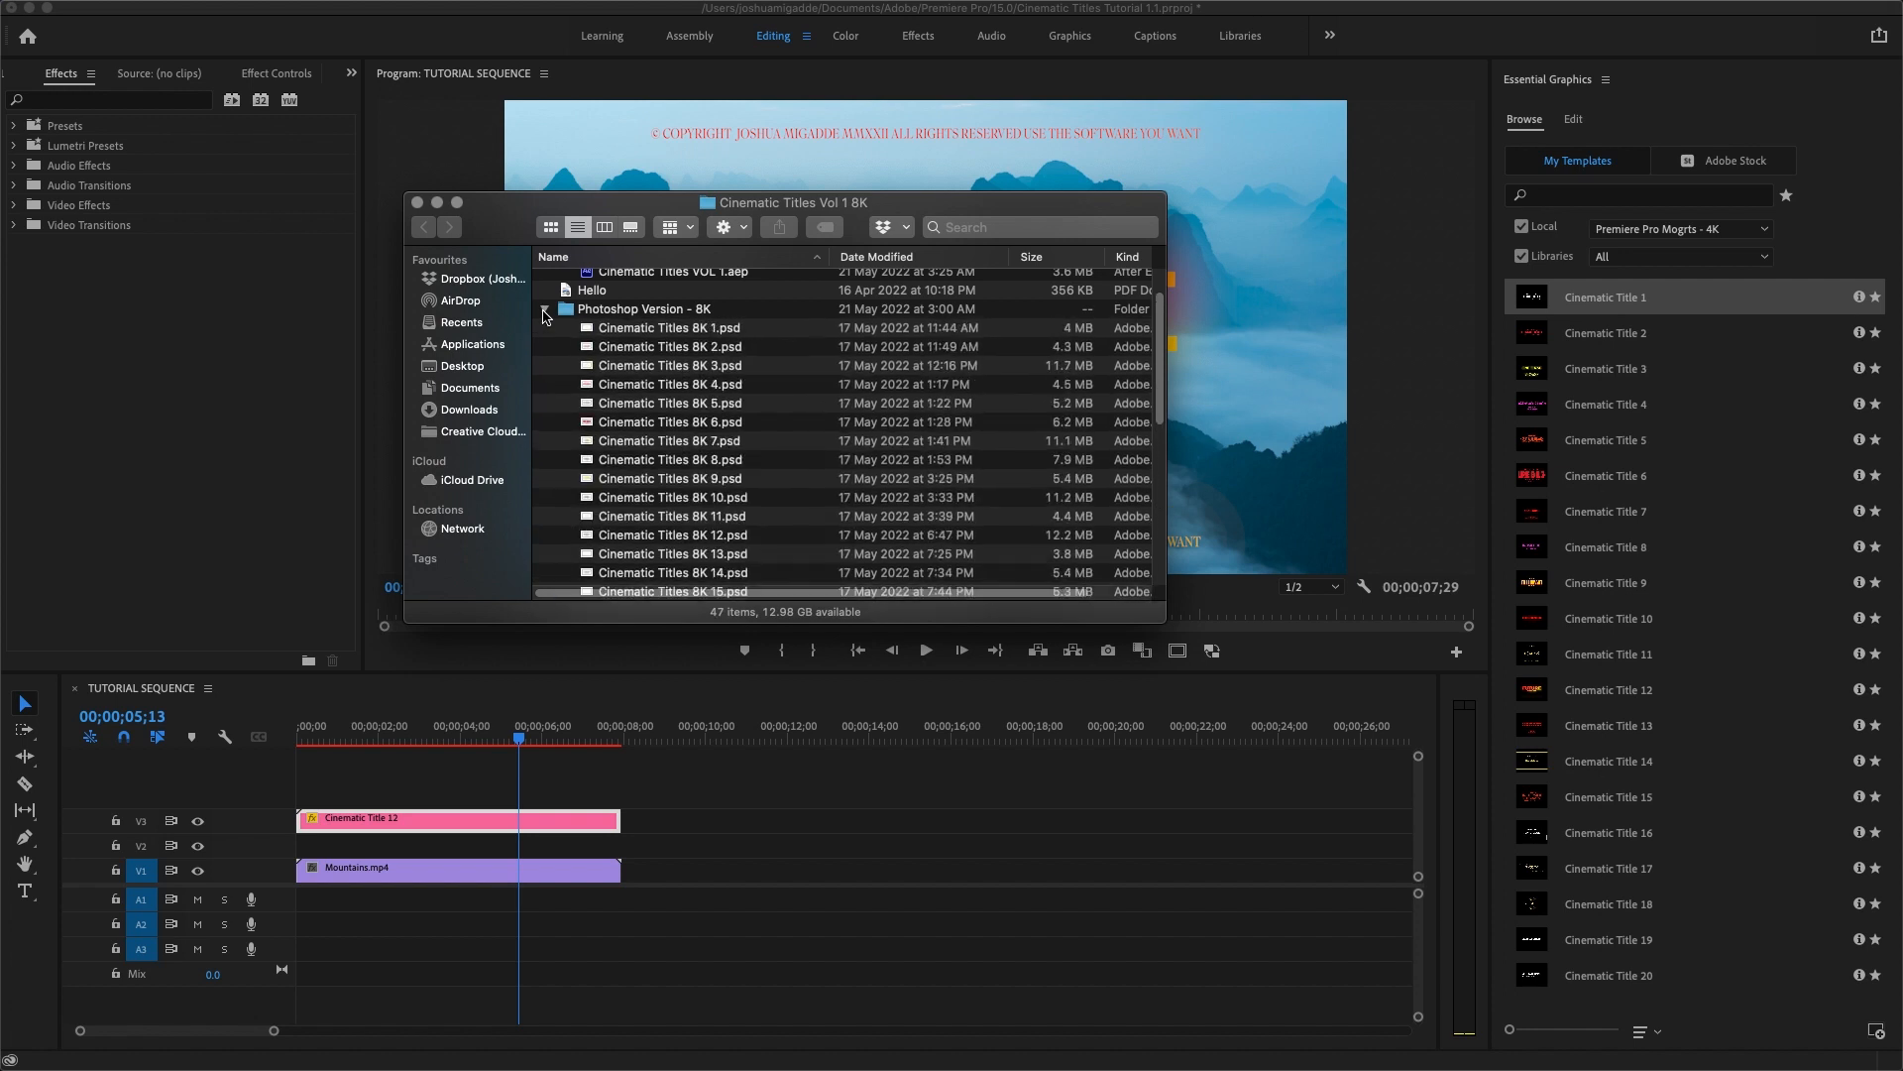
pyautogui.scroll(2, 644, 377)
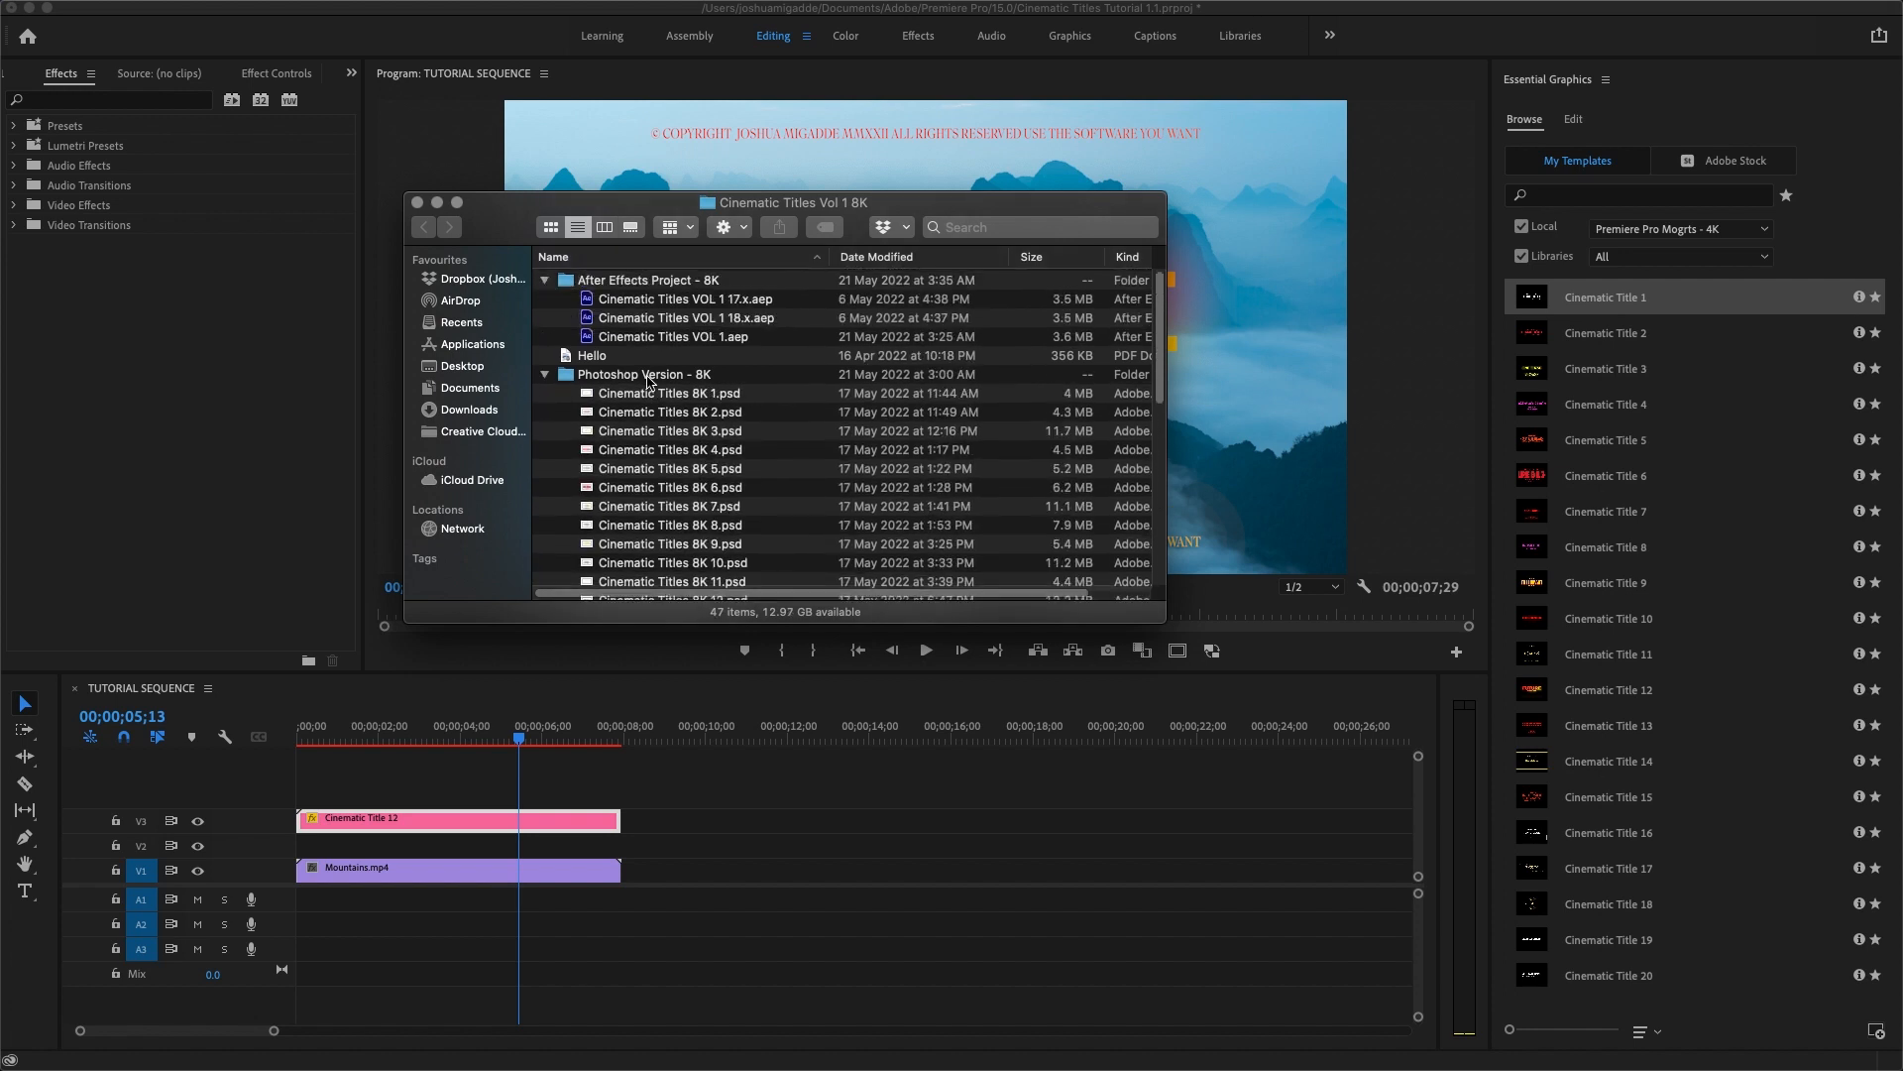
# - Preview Cinematic Titles 8K 1.psd from the Photoshop Version - 8K folder and close the preview
pyautogui.click(653, 390)
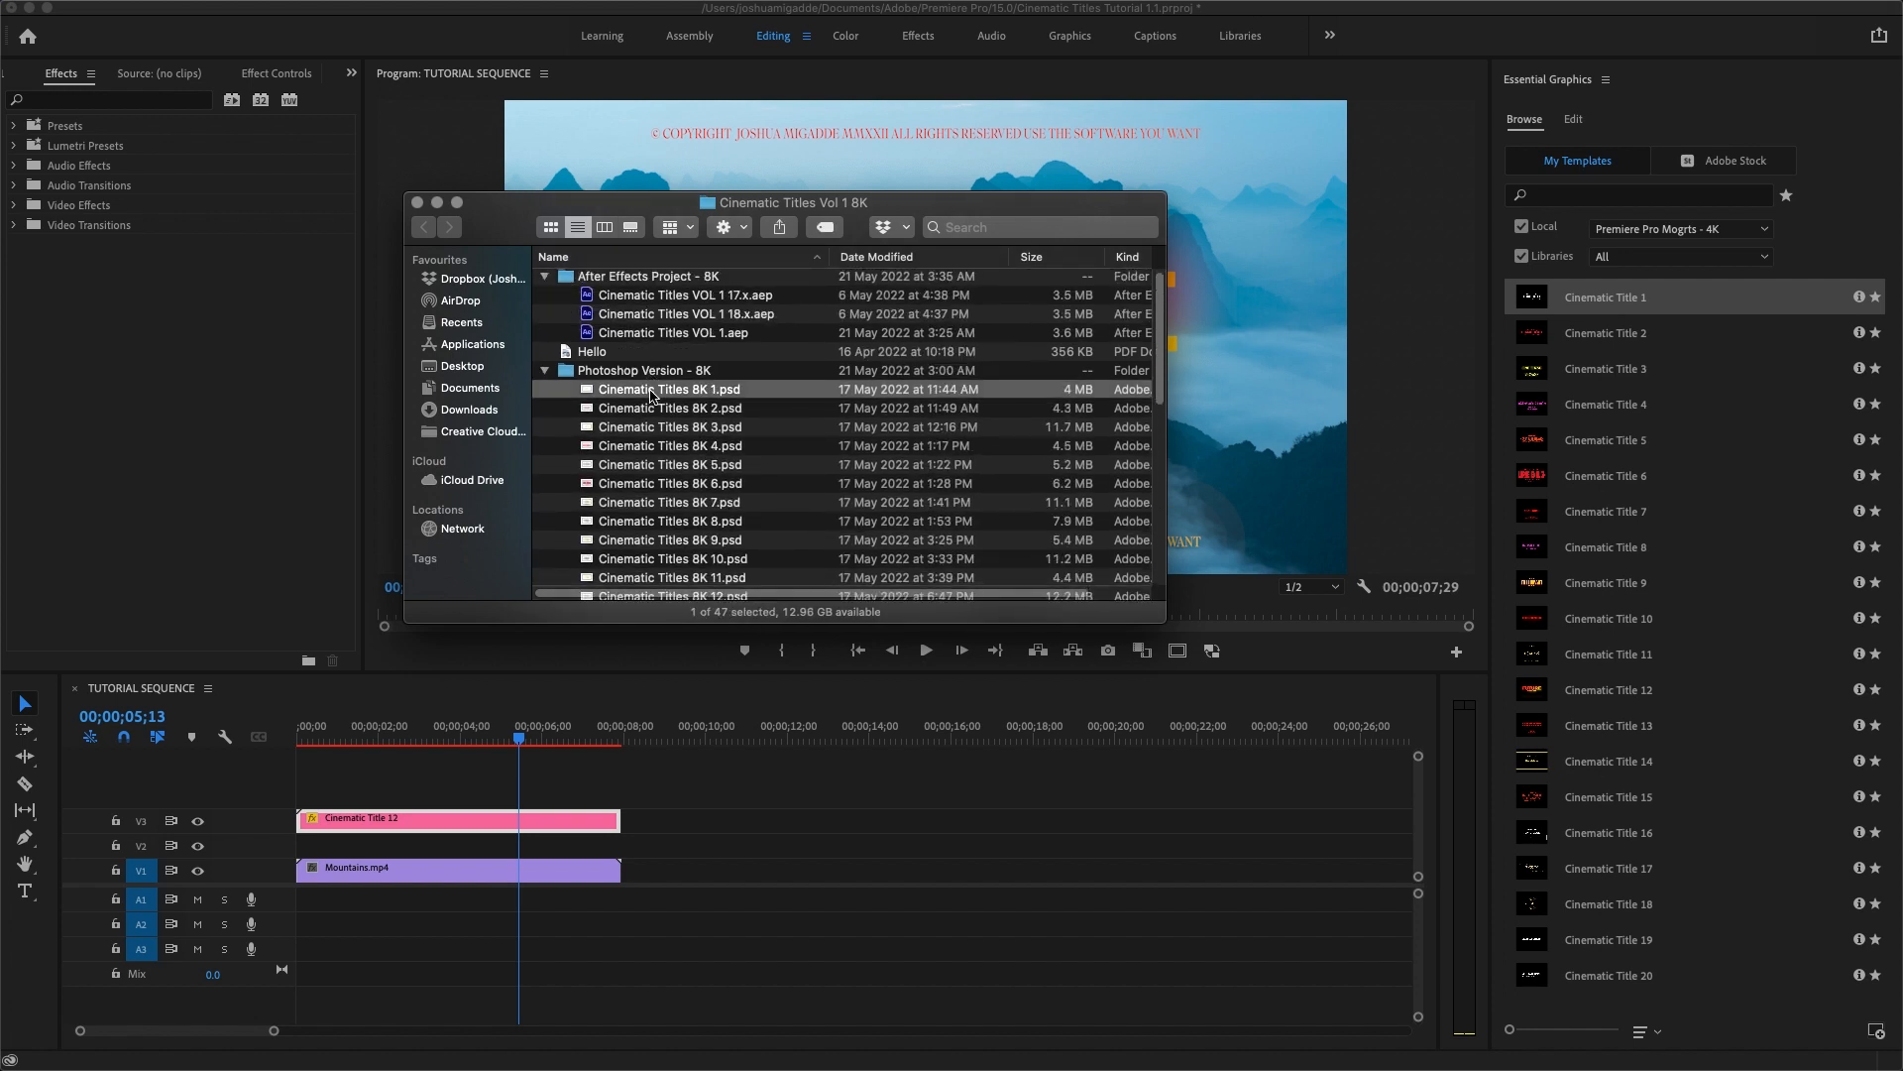
pyautogui.press('space')
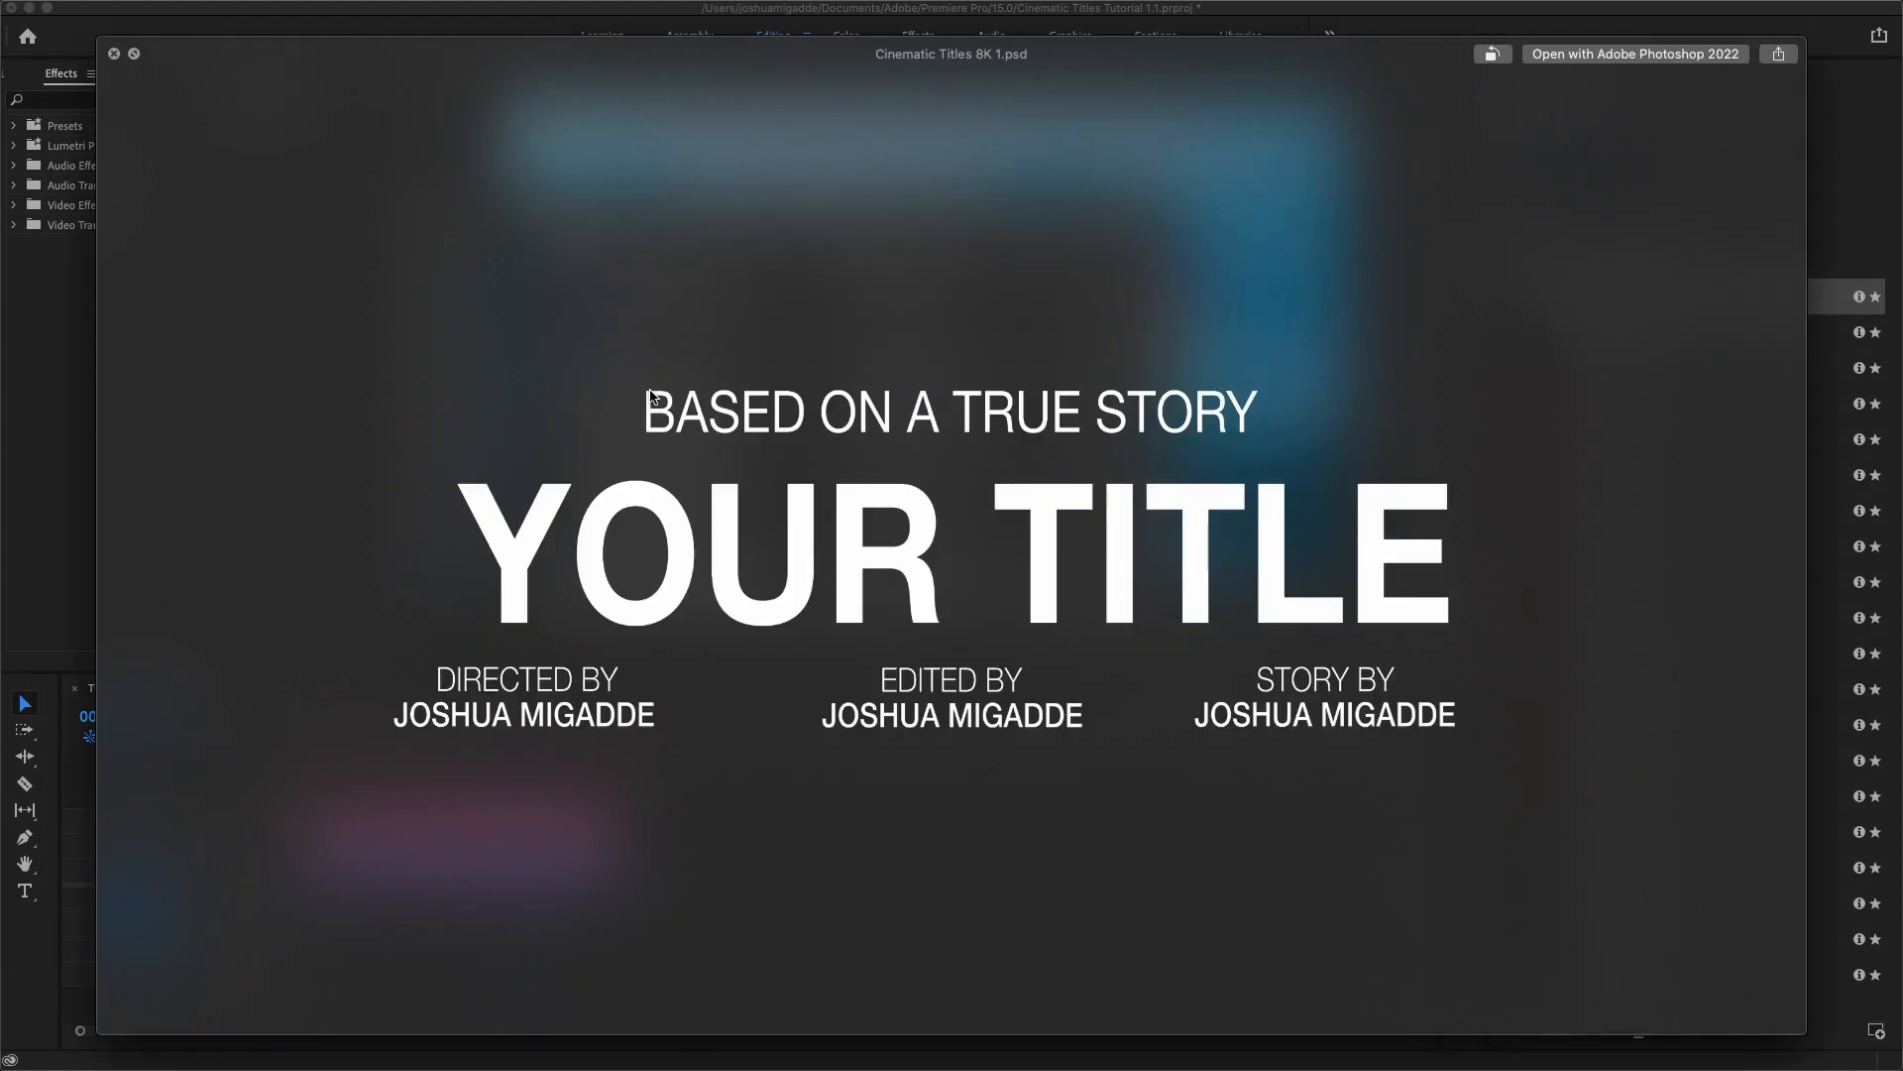
pyautogui.press('space')
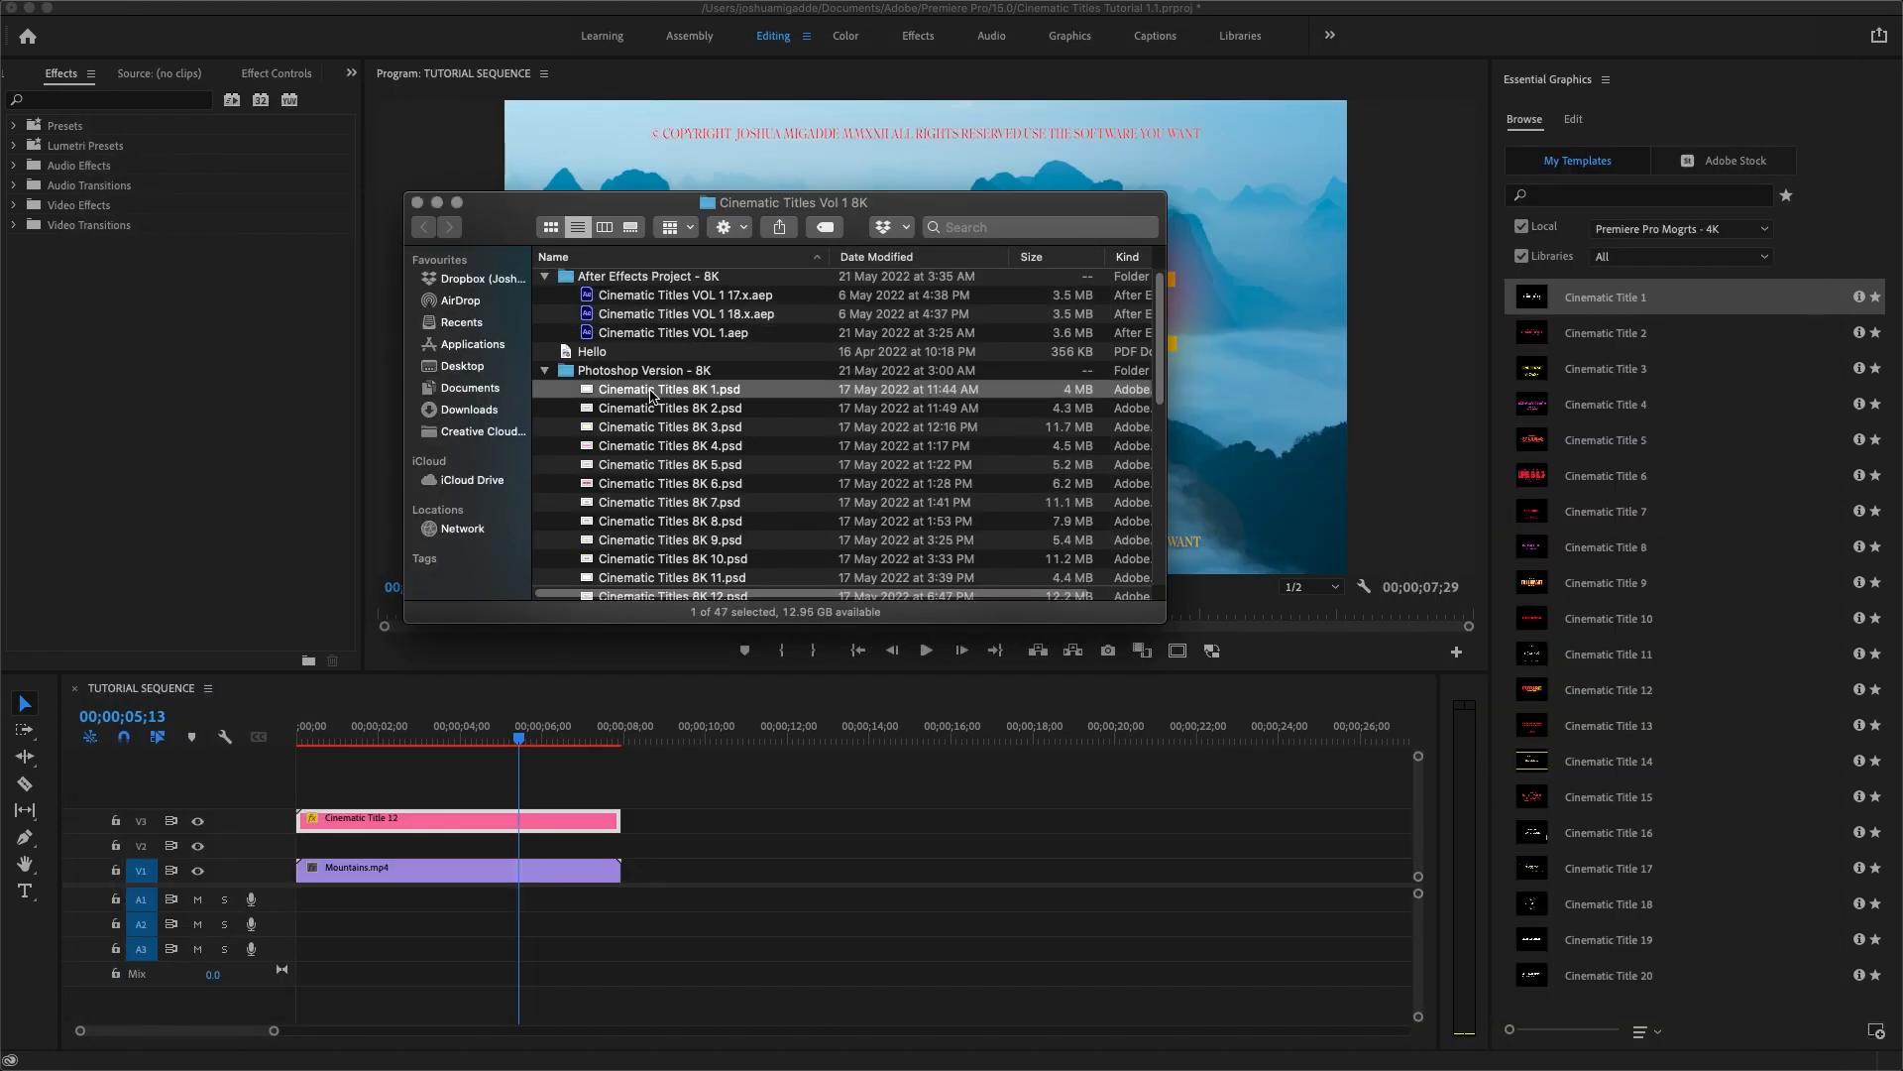
# - Place Cinematic Titles 8K 1.psd on V4 from about 2 seconds and hide V3 to view it over the mountains at 00;00;03;04
pyautogui.moveTo(651, 395); pyautogui.dragTo(436, 793)
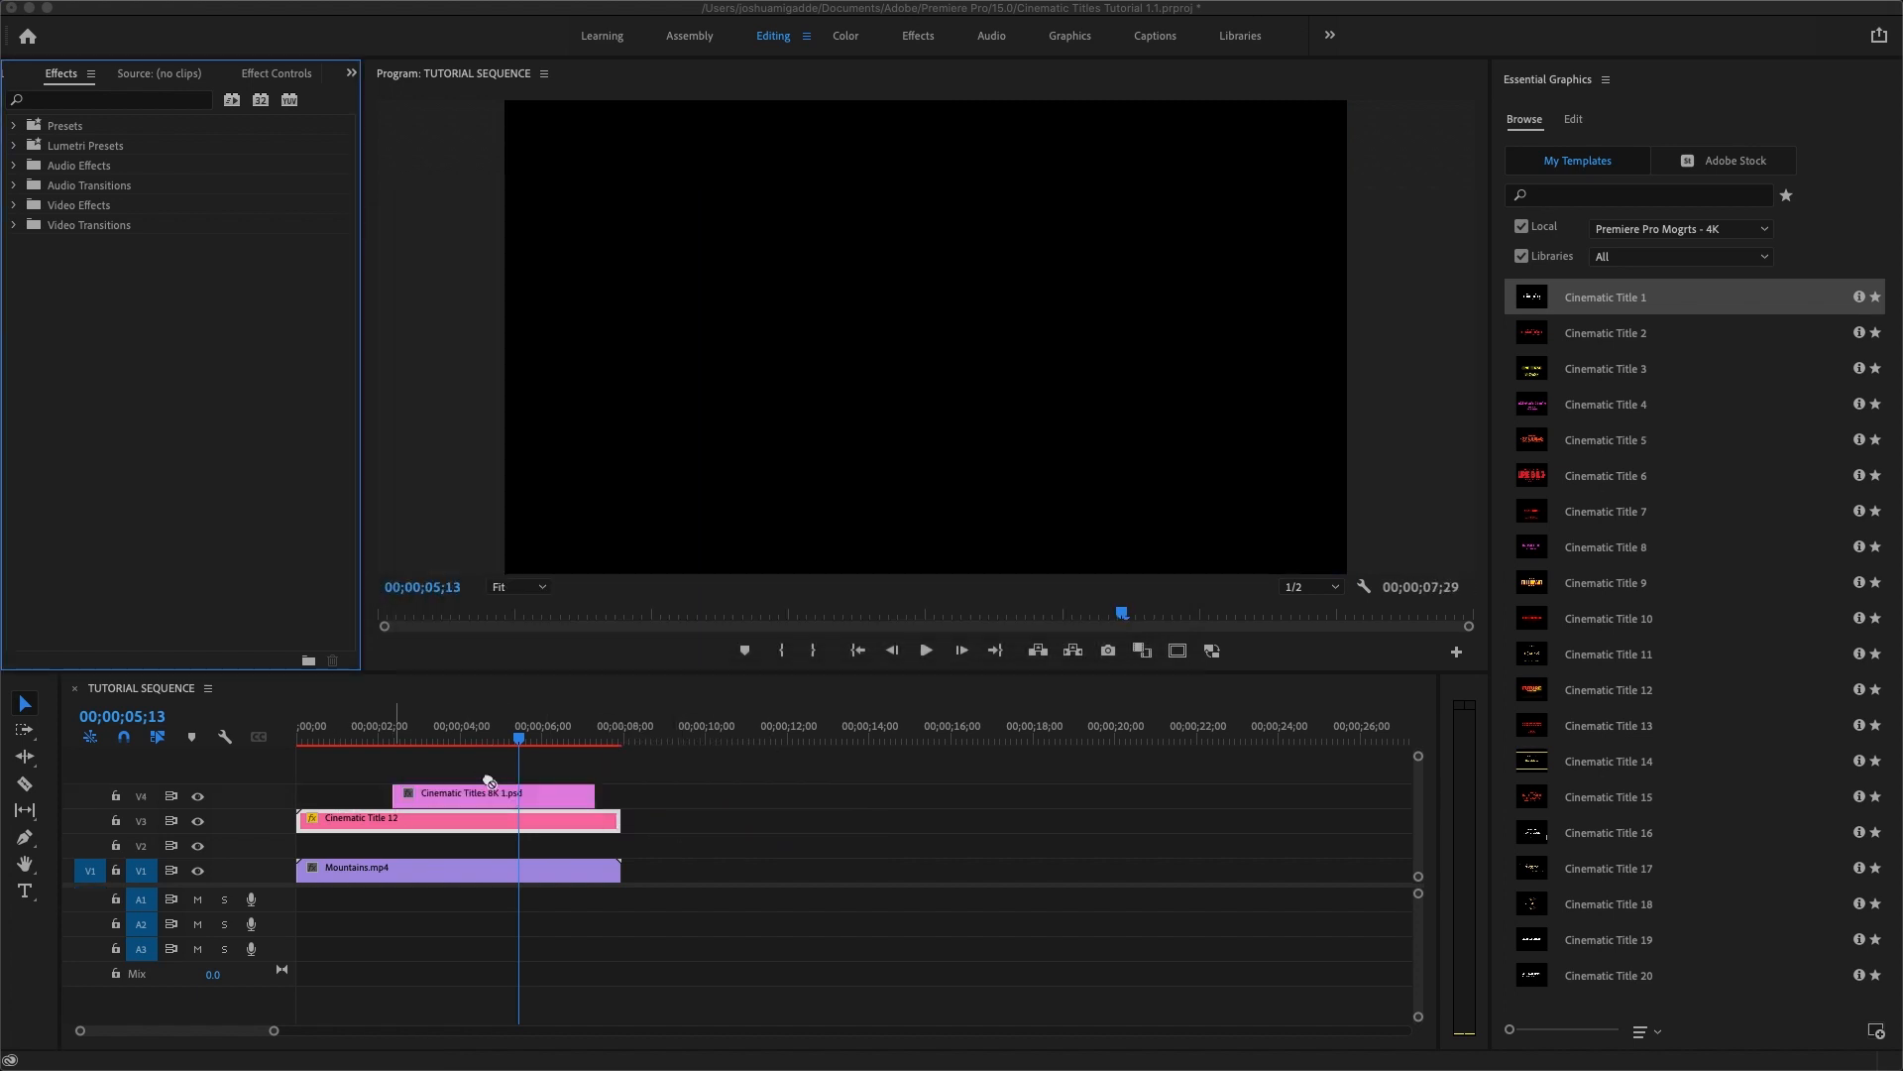
pyautogui.click(197, 821)
pyautogui.click(424, 739)
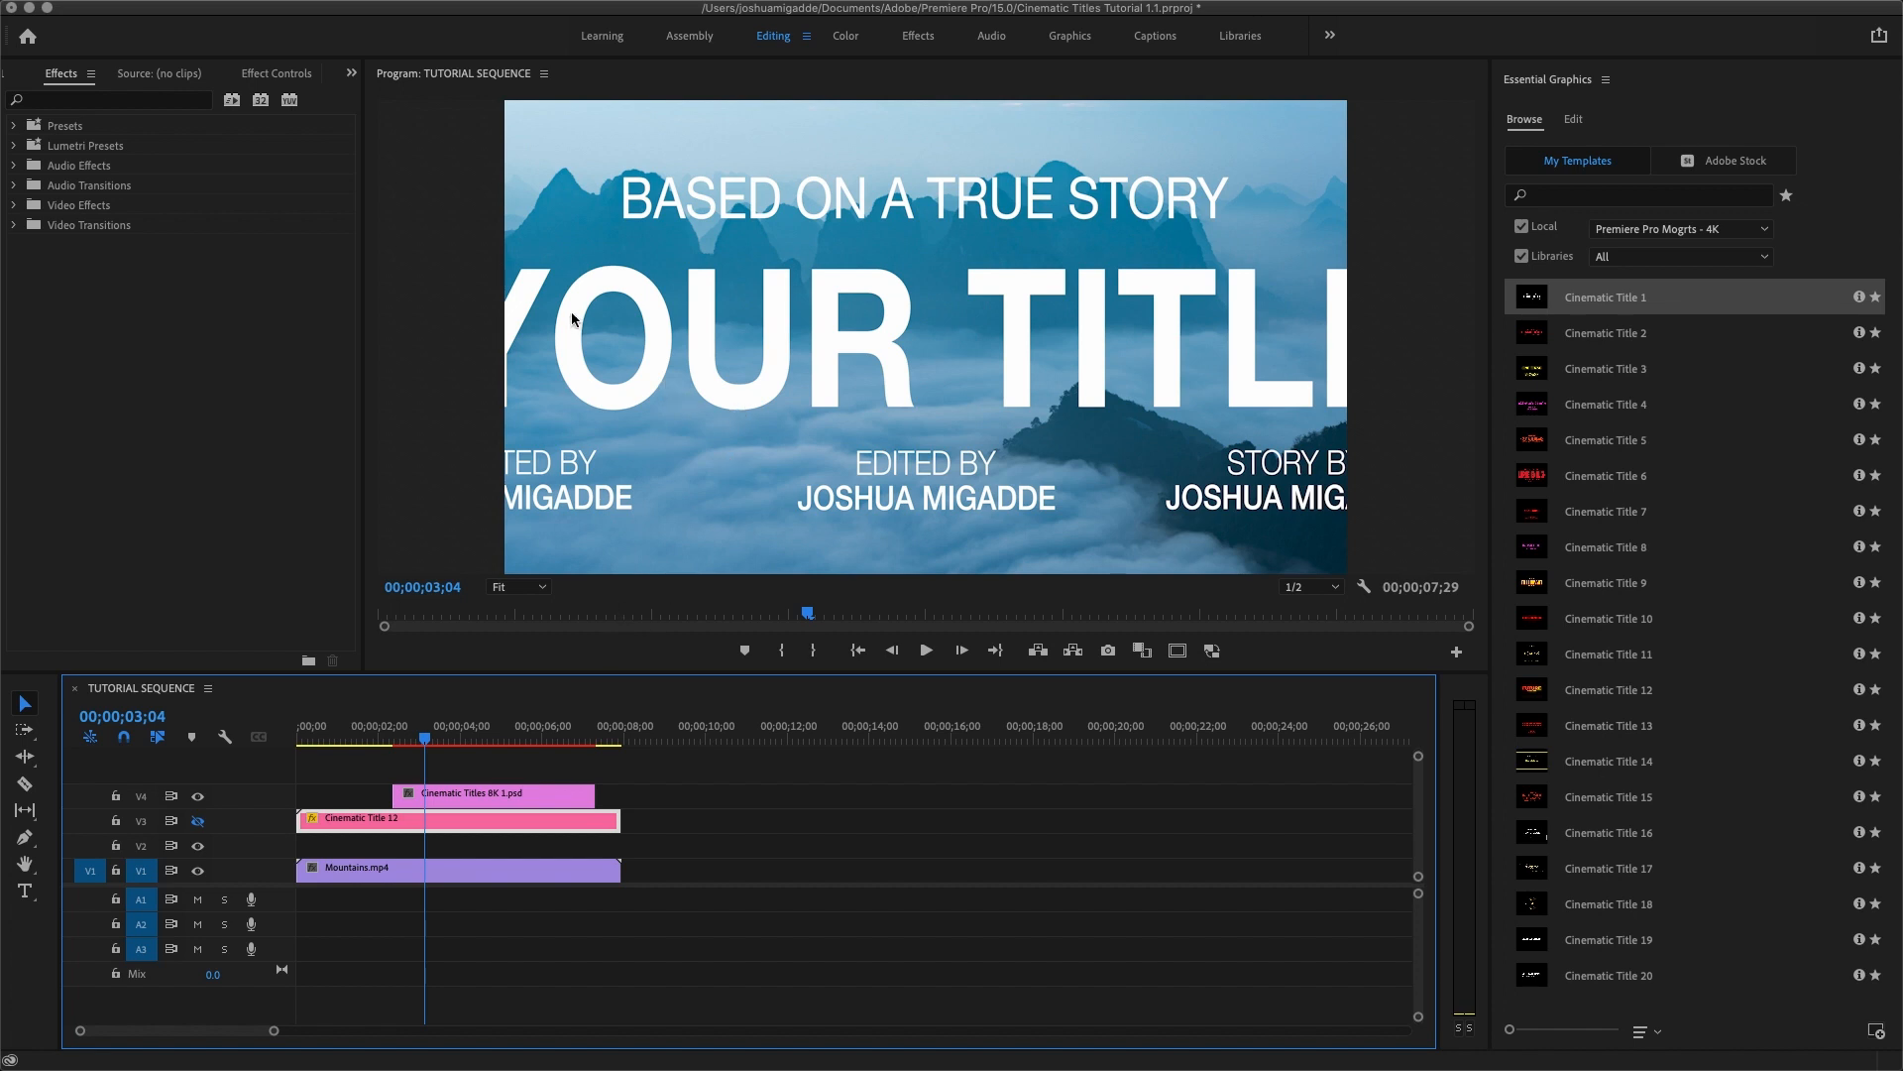